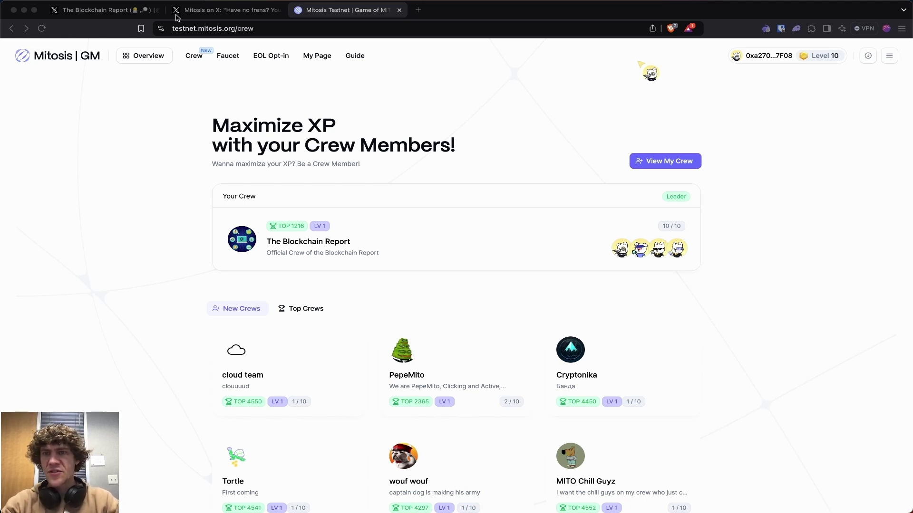
# Glance at the Mitosis crew post on X, then open The Blockchain Report from Your Crew
pyautogui.click(227, 11)
pyautogui.click(346, 15)
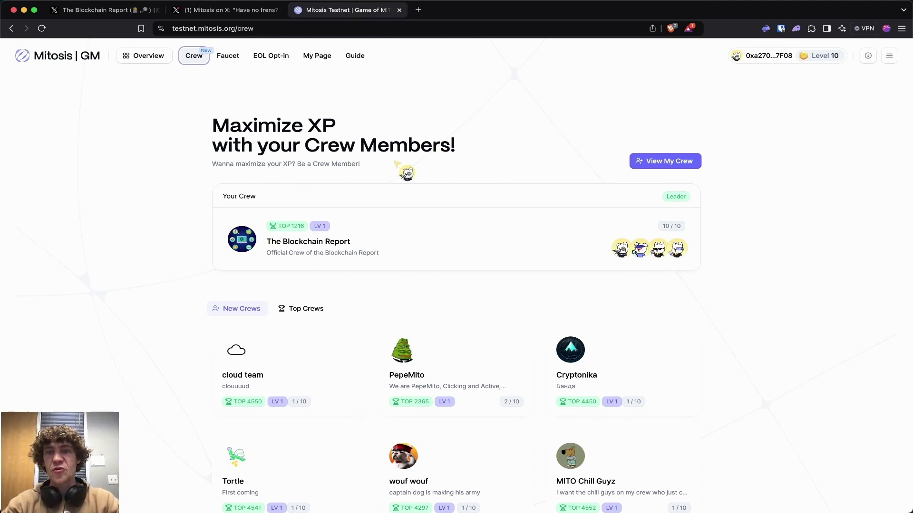
pyautogui.click(729, 126)
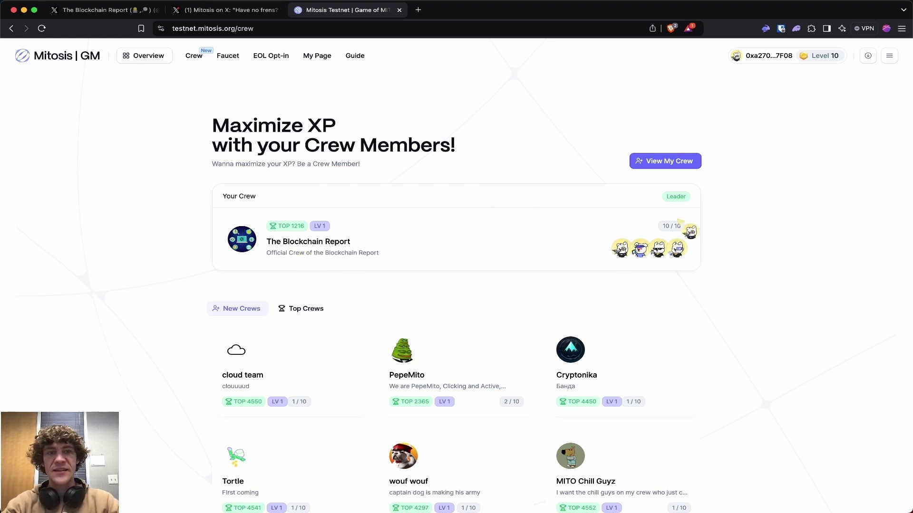
# Review The Blockchain Report's details and second member page, then go back to /crew
pyautogui.click(328, 250)
pyautogui.scroll(-2, 805, 205)
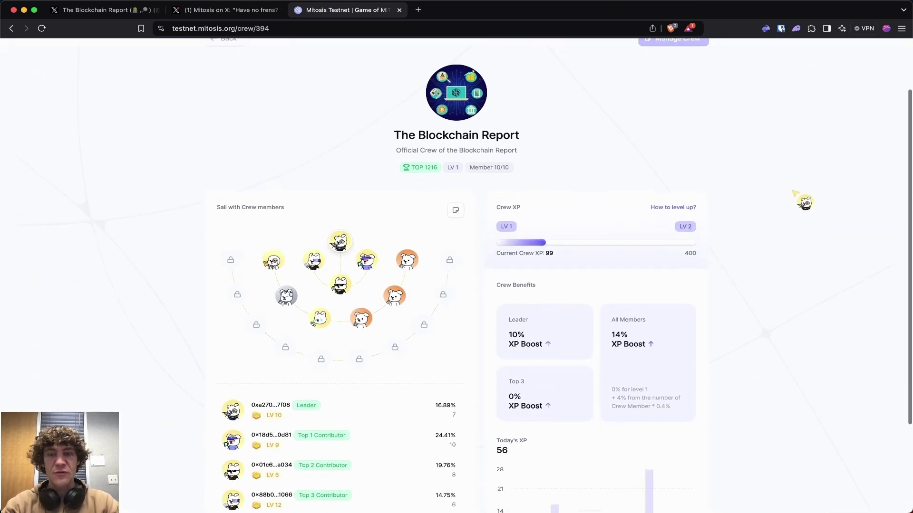
pyautogui.scroll(-2, 805, 204)
pyautogui.scroll(-1, 804, 204)
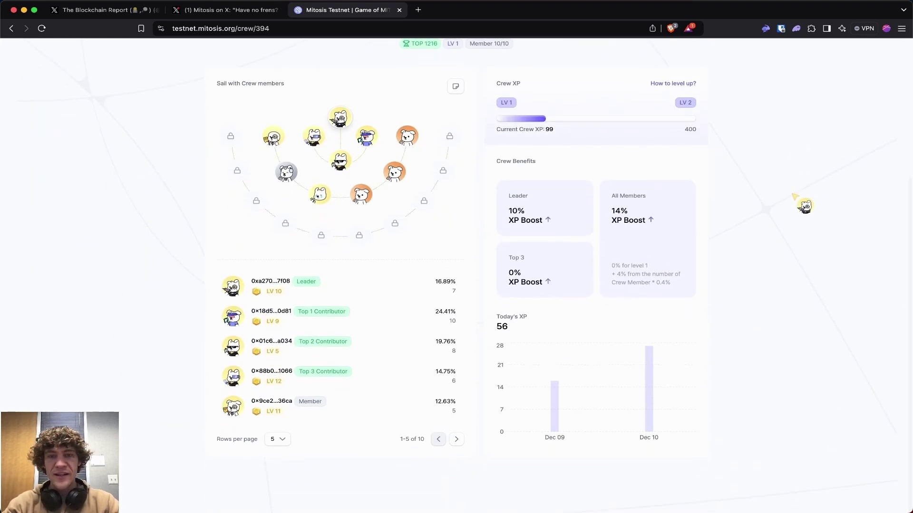
pyautogui.scroll(1, 804, 204)
pyautogui.scroll(-1, 805, 205)
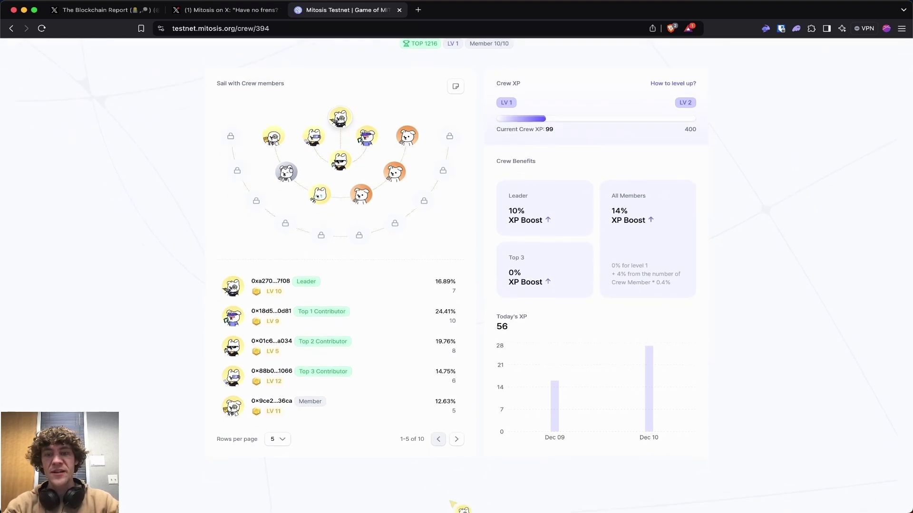
pyautogui.click(457, 439)
pyautogui.scroll(3, 770, 193)
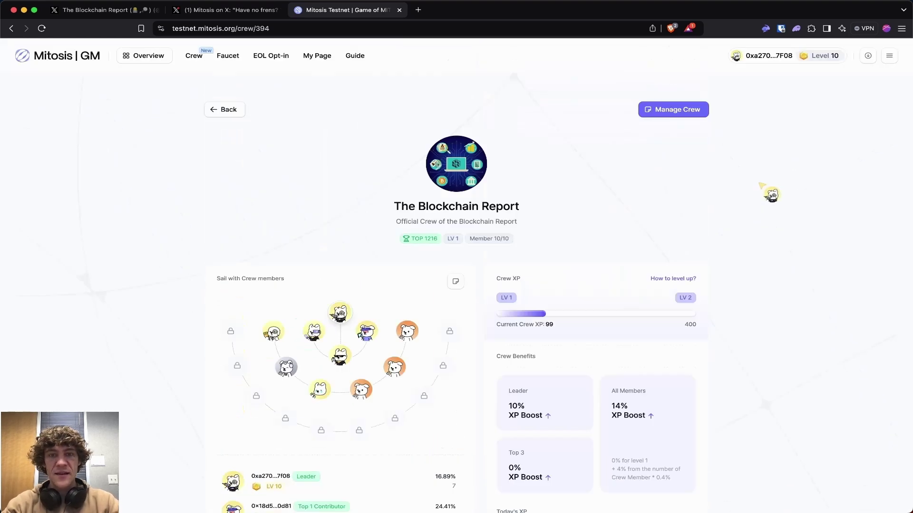
pyautogui.scroll(-3, 770, 193)
pyautogui.scroll(3, 542, 96)
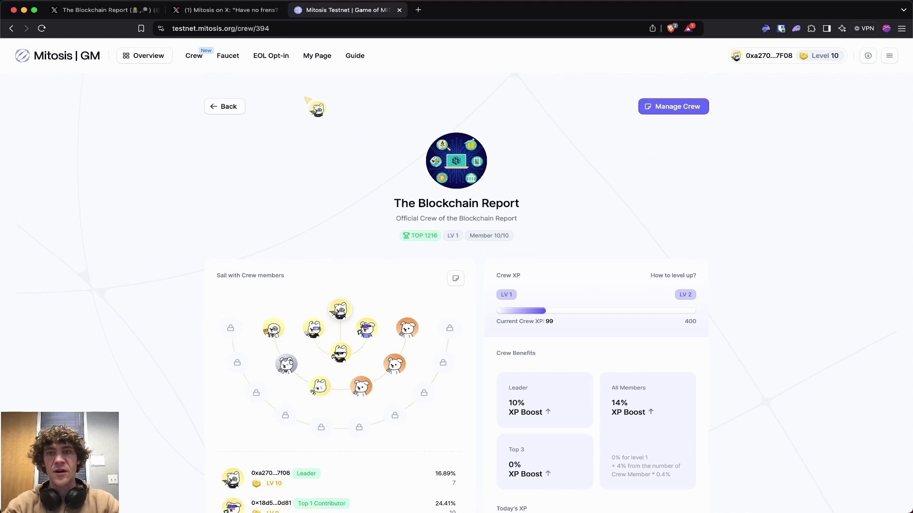
pyautogui.scroll(-2, 306, 100)
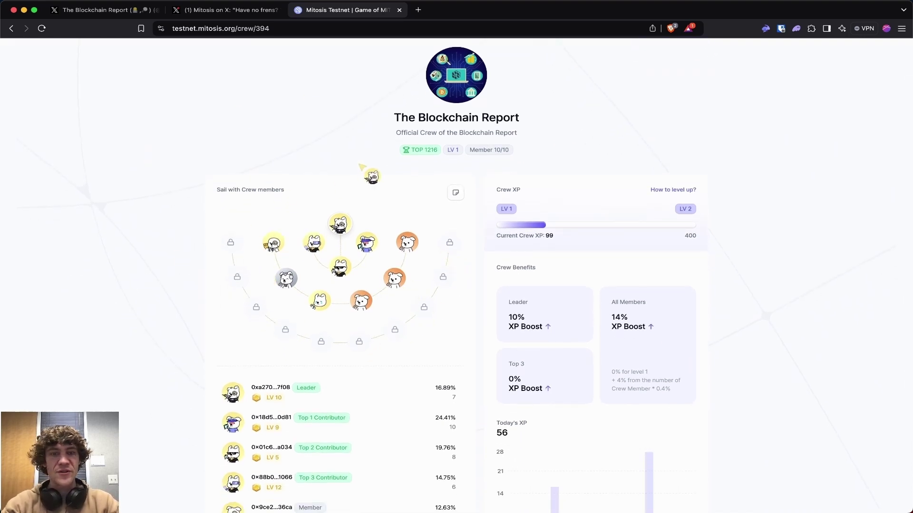
pyautogui.scroll(2, 286, 173)
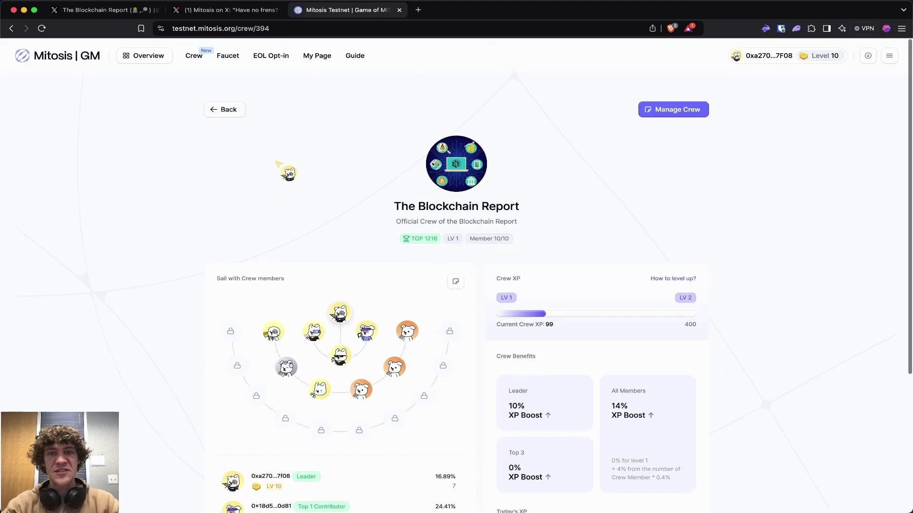
pyautogui.click(226, 110)
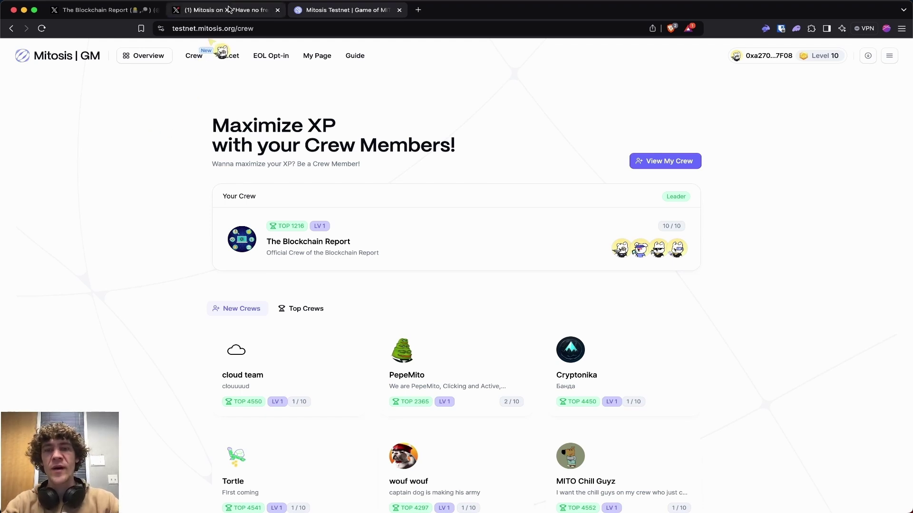
pyautogui.click(229, 9)
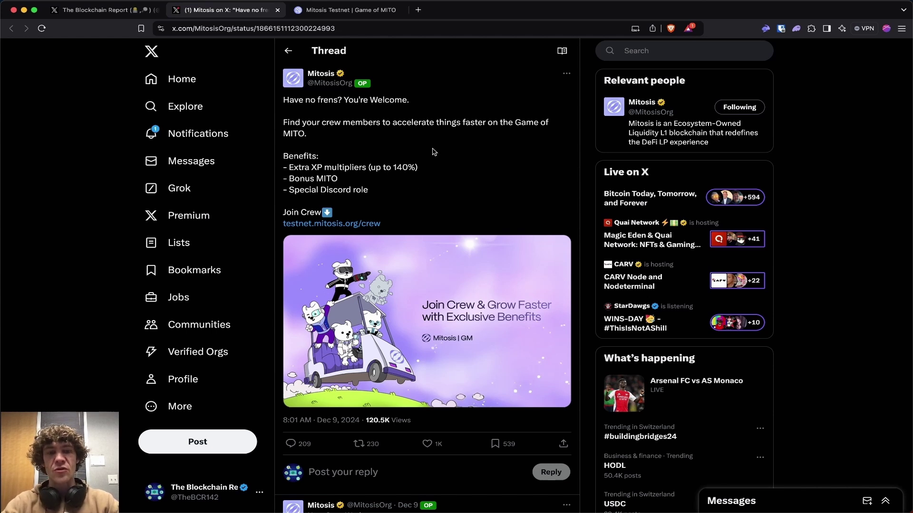
pyautogui.click(343, 10)
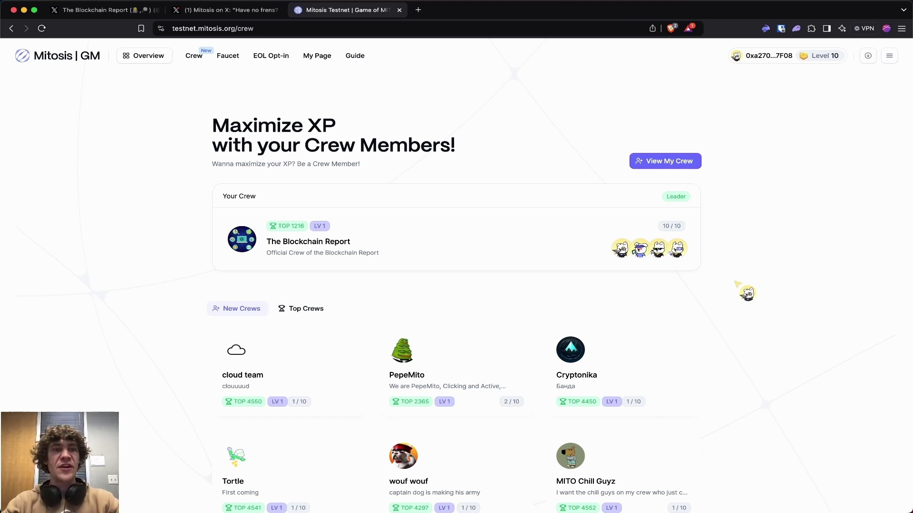
pyautogui.scroll(-5, 775, 147)
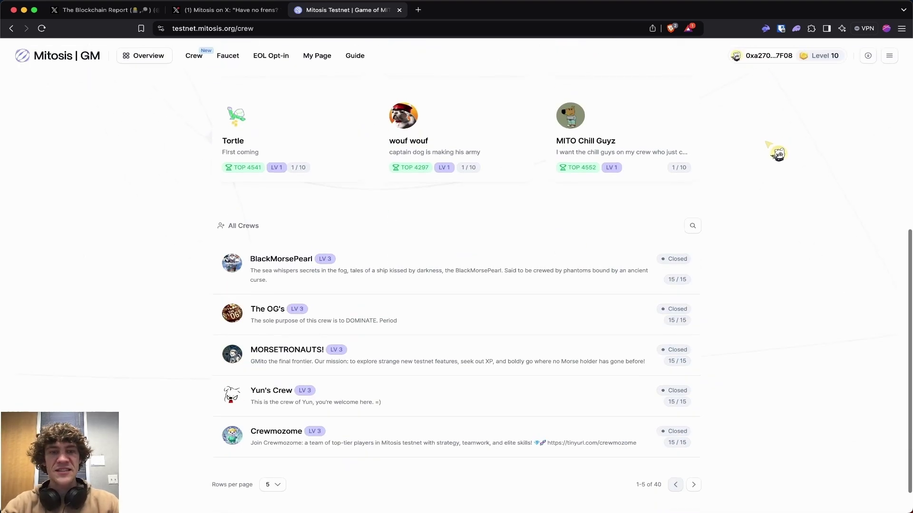
pyautogui.scroll(5, 776, 149)
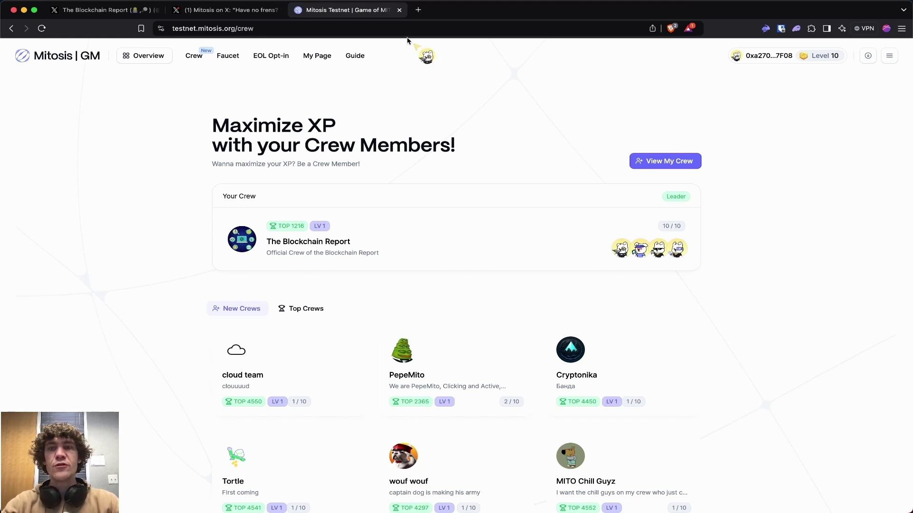
# View The Blockchain Report's X profile in a new tab, then its Discord #rules-guidelines channel
pyautogui.click(419, 10)
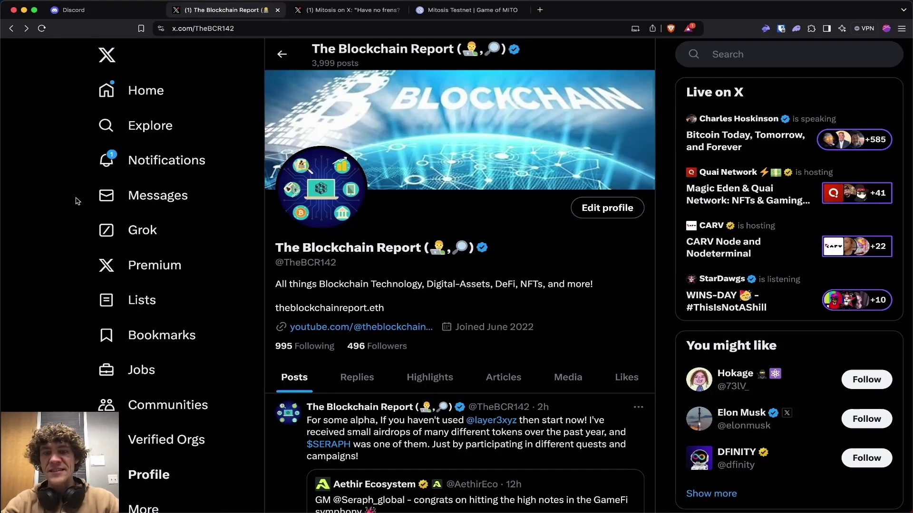
pyautogui.scroll(-2, 86, 212)
pyautogui.scroll(2, 98, 236)
pyautogui.scroll(-10, 92, 228)
pyautogui.scroll(-2, 93, 230)
pyautogui.scroll(-4, 93, 229)
pyautogui.click(133, 12)
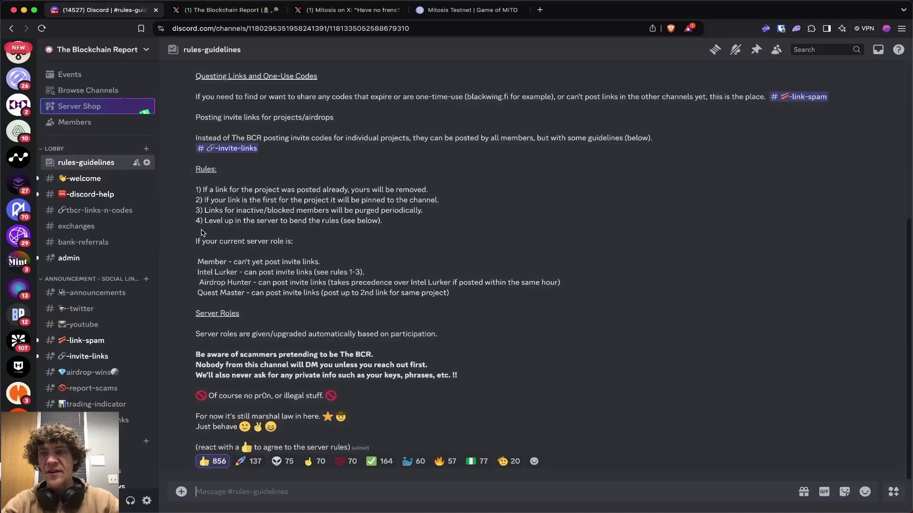
pyautogui.click(121, 57)
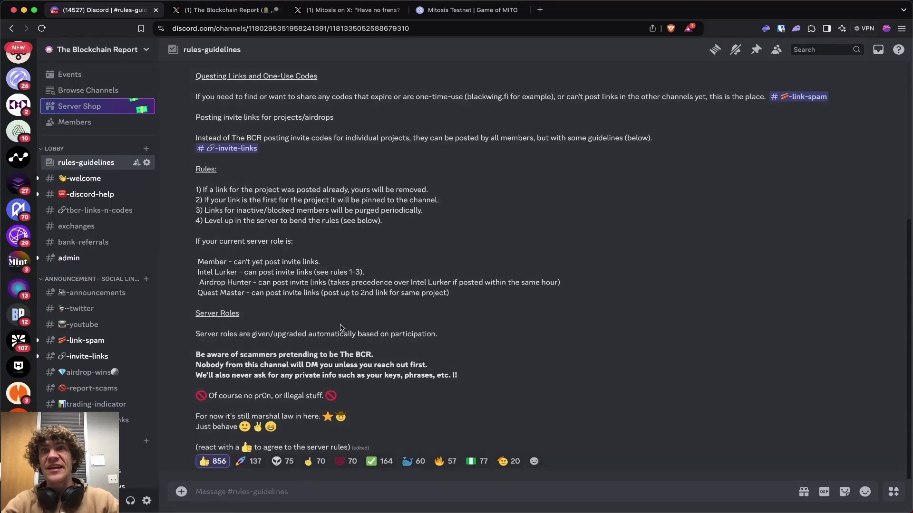
pyautogui.moveTo(213, 461)
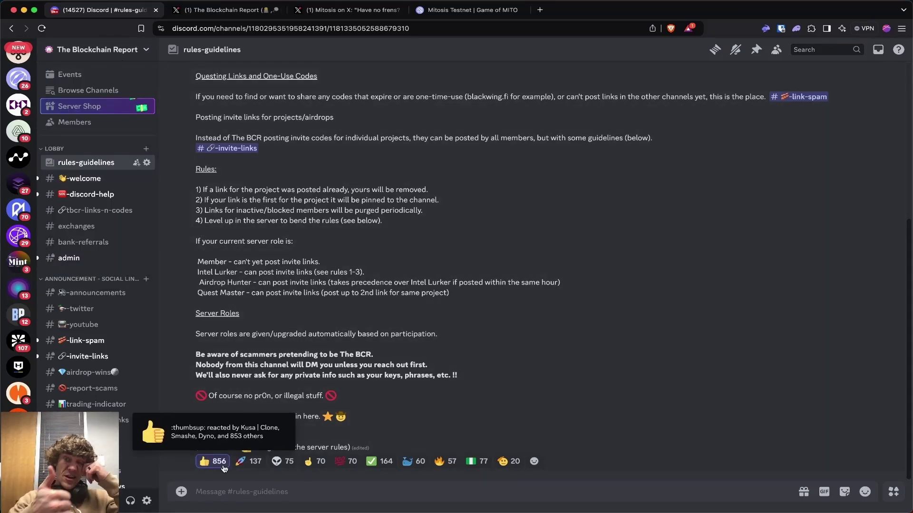
pyautogui.scroll(-1, 104, 280)
pyautogui.scroll(-5, 103, 281)
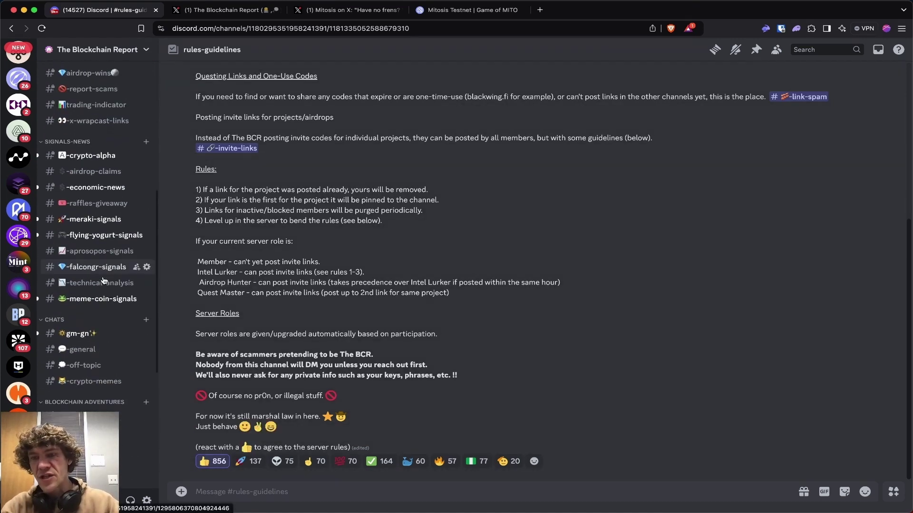
pyautogui.scroll(-3, 104, 280)
pyautogui.scroll(-1, 103, 280)
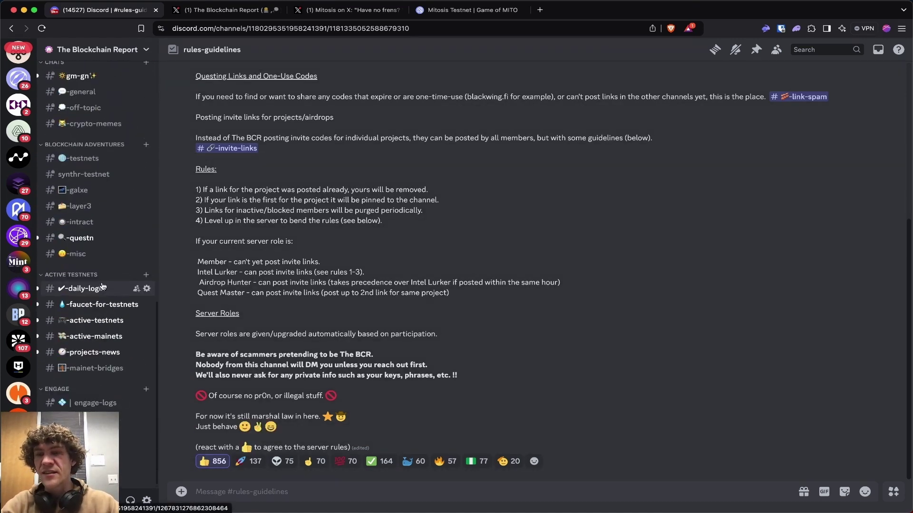
pyautogui.scroll(1, 91, 232)
pyautogui.scroll(-1, 91, 239)
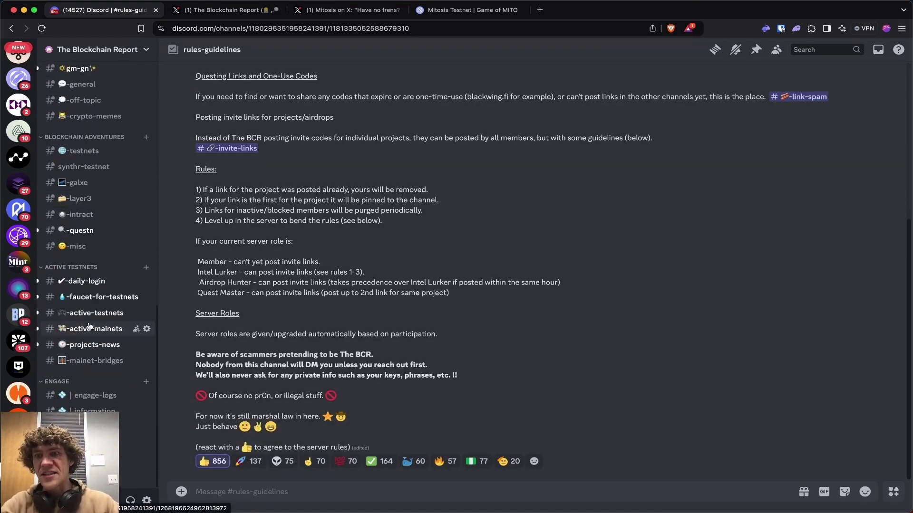
pyautogui.scroll(3, 91, 245)
pyautogui.scroll(5, 93, 254)
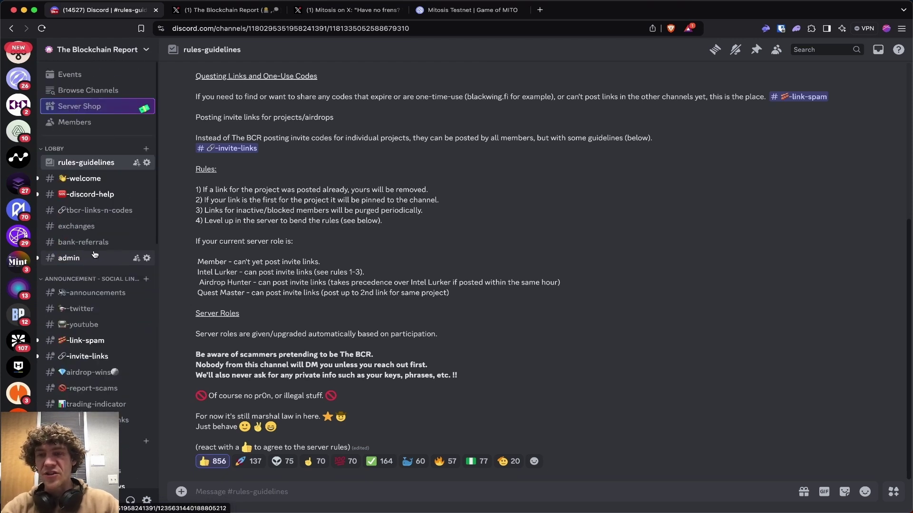
pyautogui.scroll(-3, 100, 307)
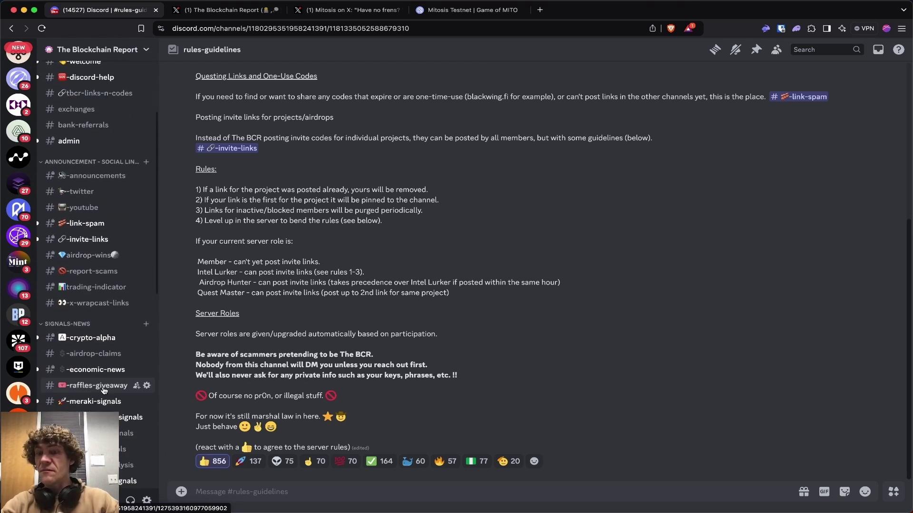
pyautogui.click(110, 354)
pyautogui.scroll(-3, 107, 342)
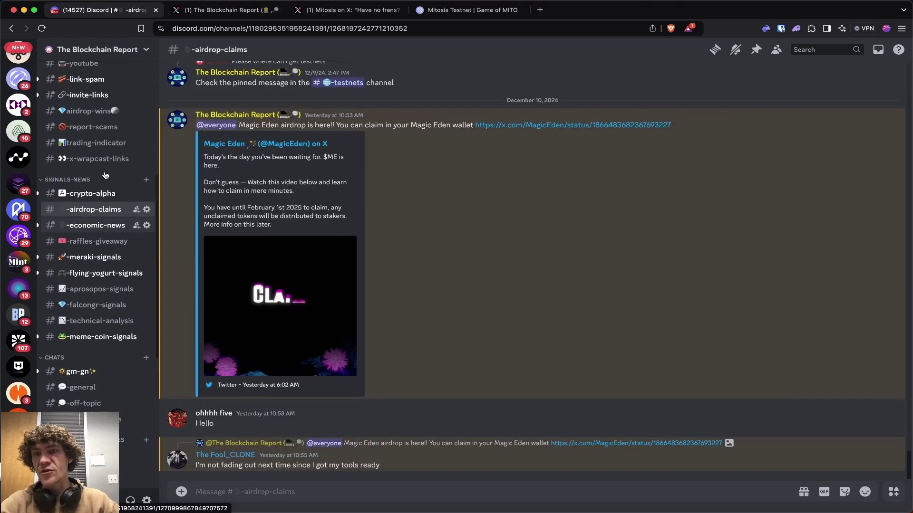
pyautogui.click(107, 140)
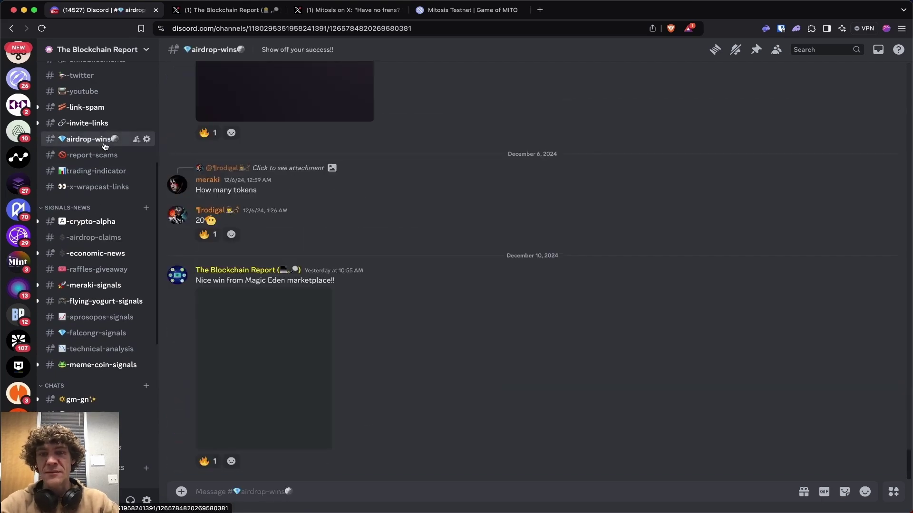
pyautogui.scroll(5, 445, 292)
pyautogui.scroll(3, 444, 291)
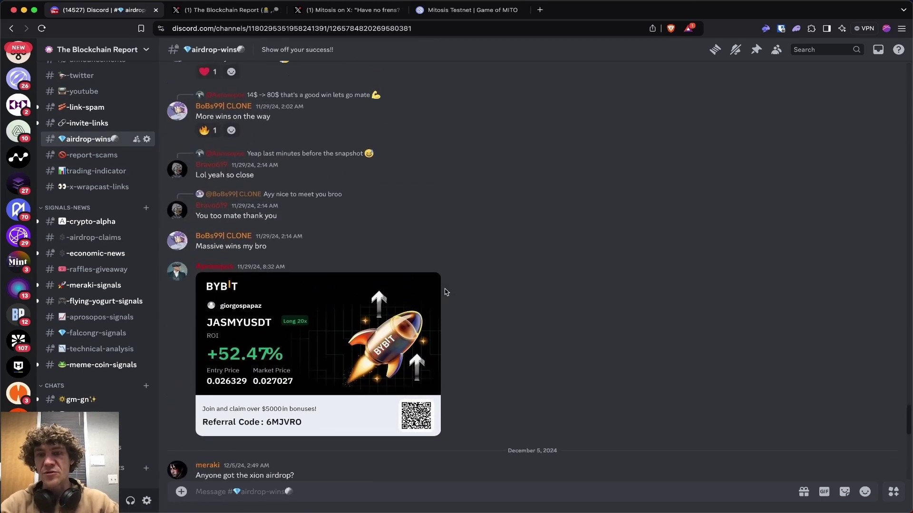
pyautogui.scroll(5, 445, 292)
pyautogui.scroll(3, 445, 292)
pyautogui.scroll(3, 444, 292)
pyautogui.scroll(3, 444, 292)
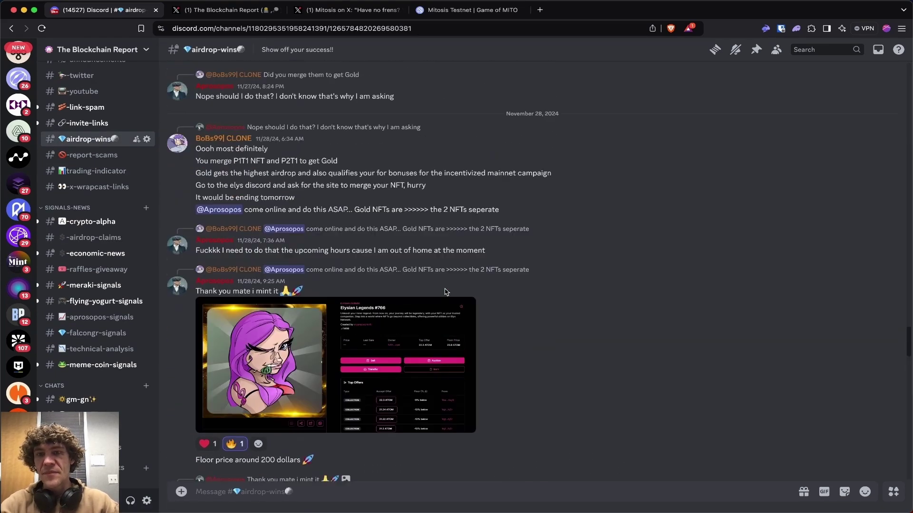
pyautogui.scroll(3, 444, 291)
pyautogui.scroll(2, 444, 292)
pyautogui.scroll(-3, 444, 291)
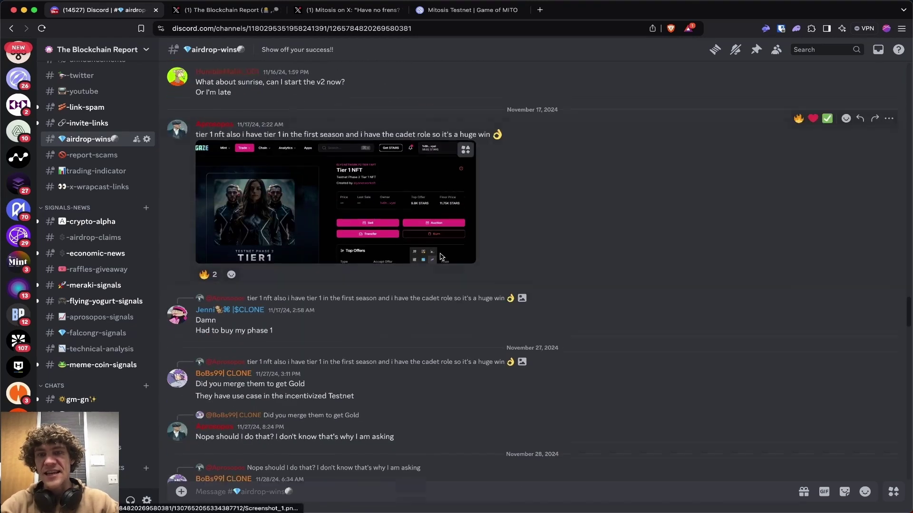
pyautogui.scroll(-5, 443, 278)
pyautogui.scroll(-2, 440, 257)
pyautogui.scroll(3, 86, 182)
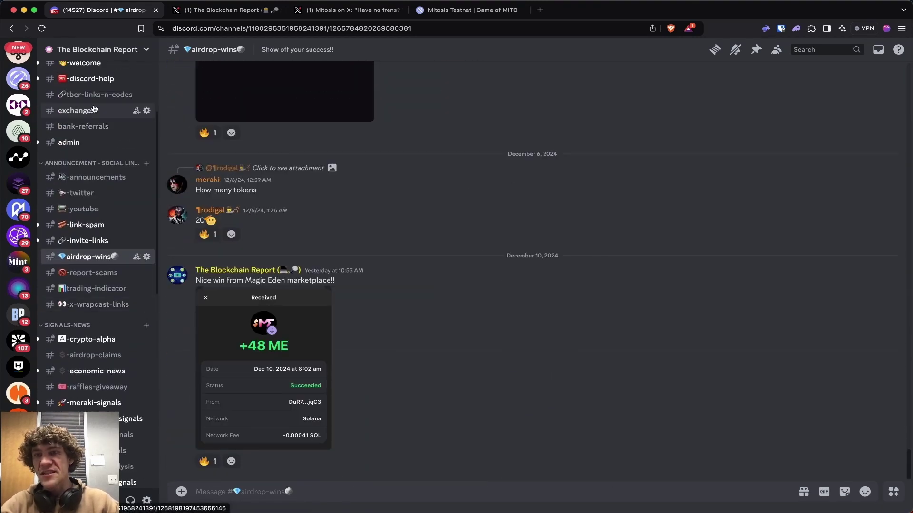
pyautogui.scroll(3, 99, 89)
pyautogui.click(106, 120)
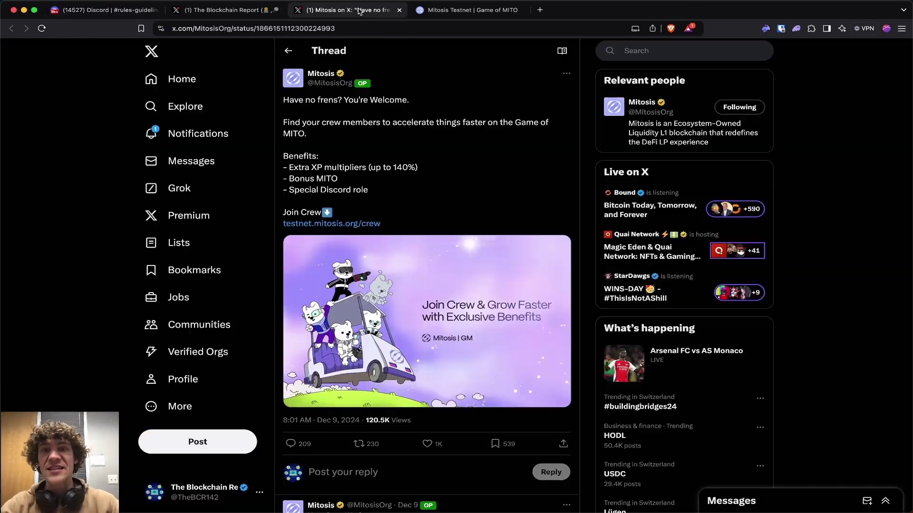
# Read the Mitosis 'How Crew Works' thread on X, briefly revisiting The Blockchain Report crew page
pyautogui.click(300, 13)
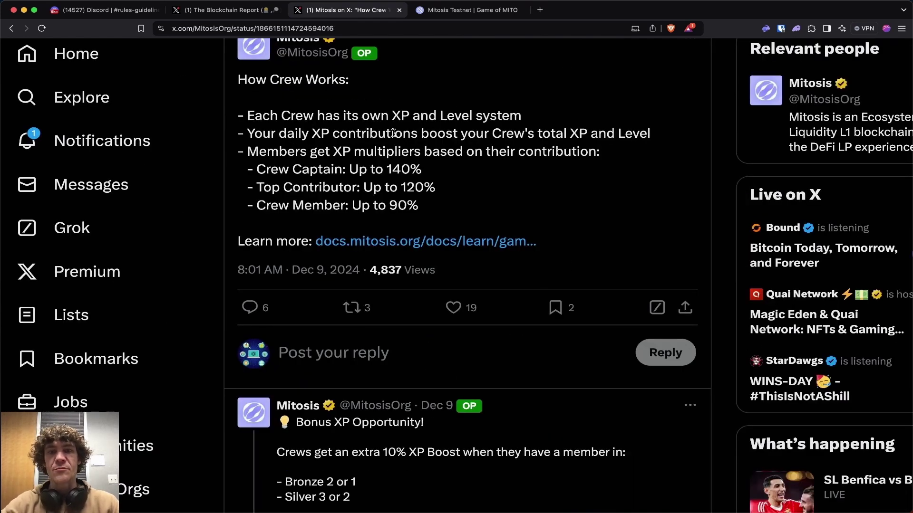
pyautogui.click(482, 4)
pyautogui.click(534, 241)
pyautogui.scroll(-3, 509, 289)
pyautogui.hotkey('ctrl', 'shift', 'Tab')
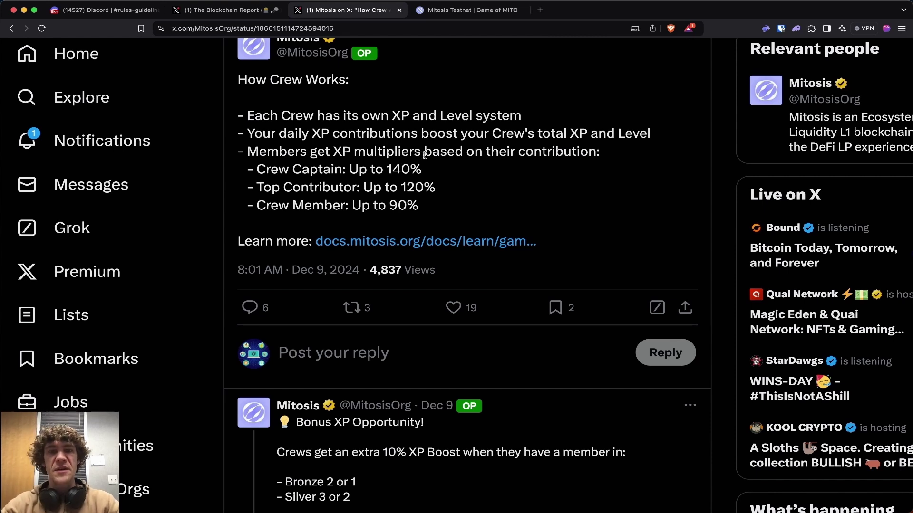
pyautogui.scroll(-5, 580, 196)
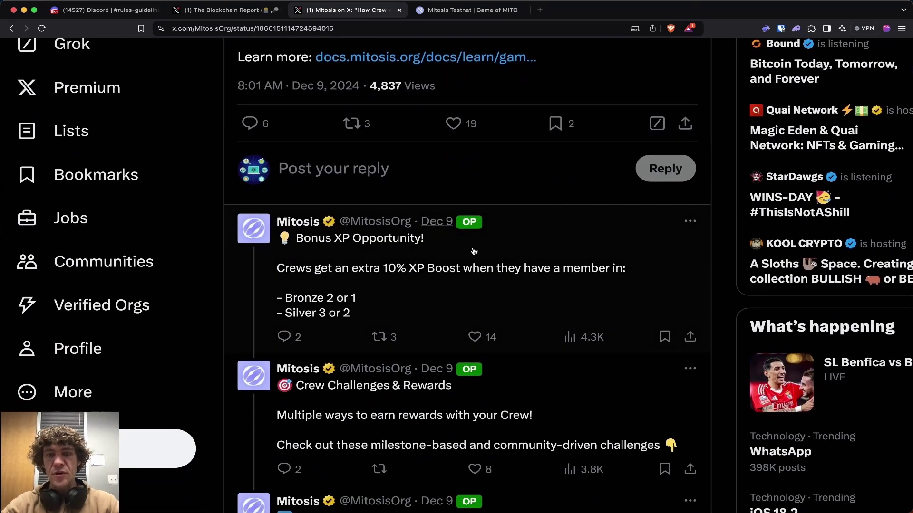
pyautogui.scroll(-5, 420, 302)
pyautogui.scroll(-1, 535, 263)
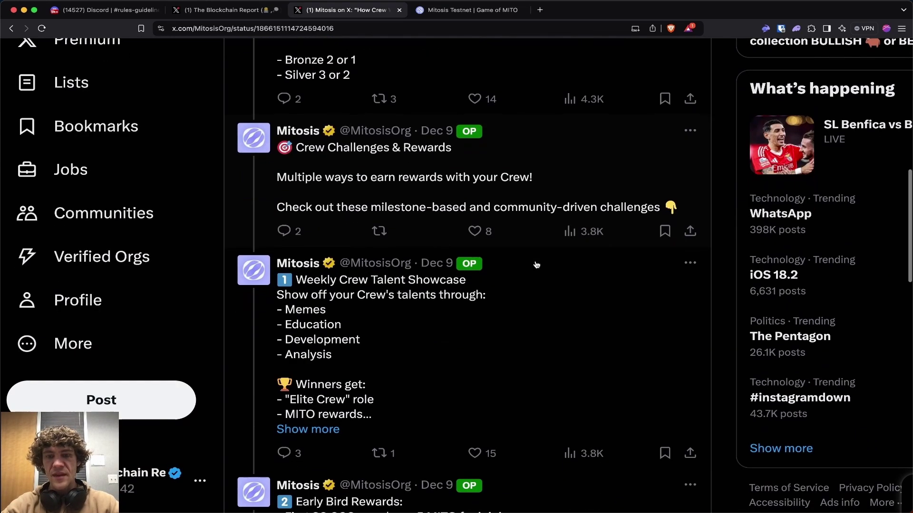
pyautogui.scroll(-5, 536, 264)
pyautogui.scroll(2, 379, 123)
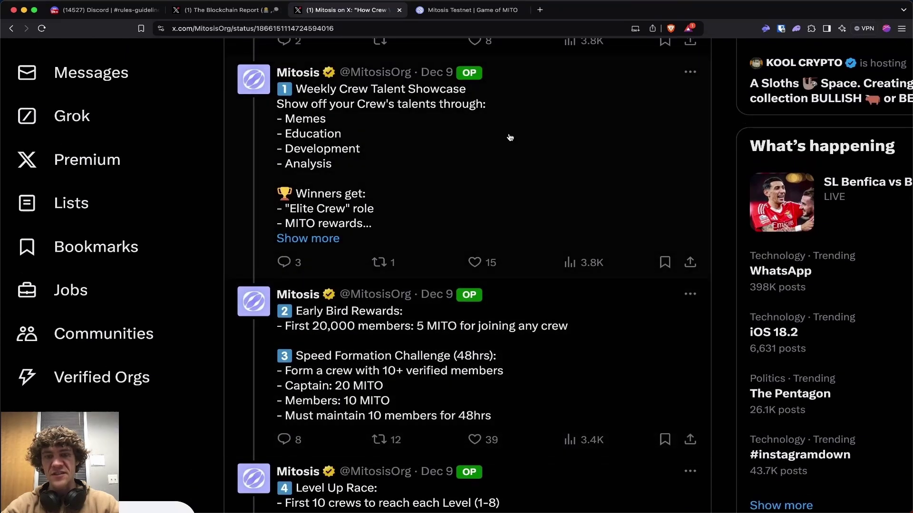
pyautogui.scroll(-2, 427, 214)
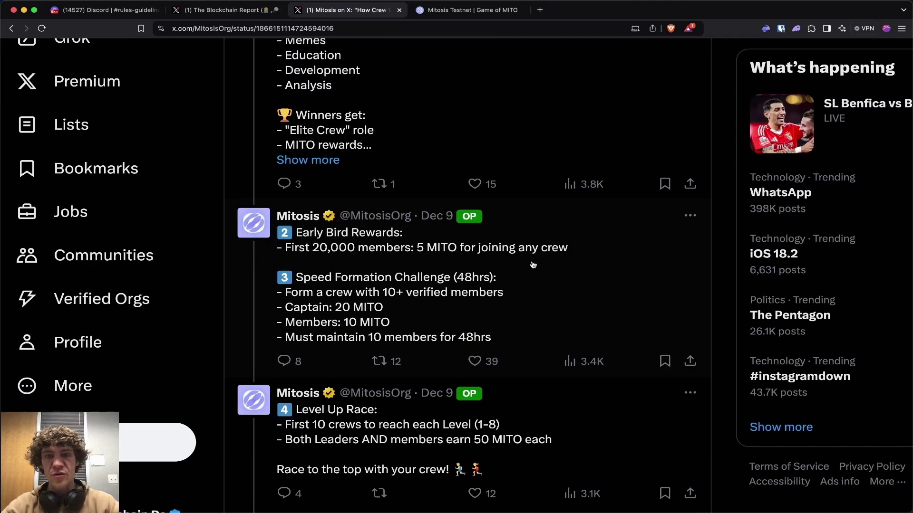
pyautogui.scroll(-1, 546, 278)
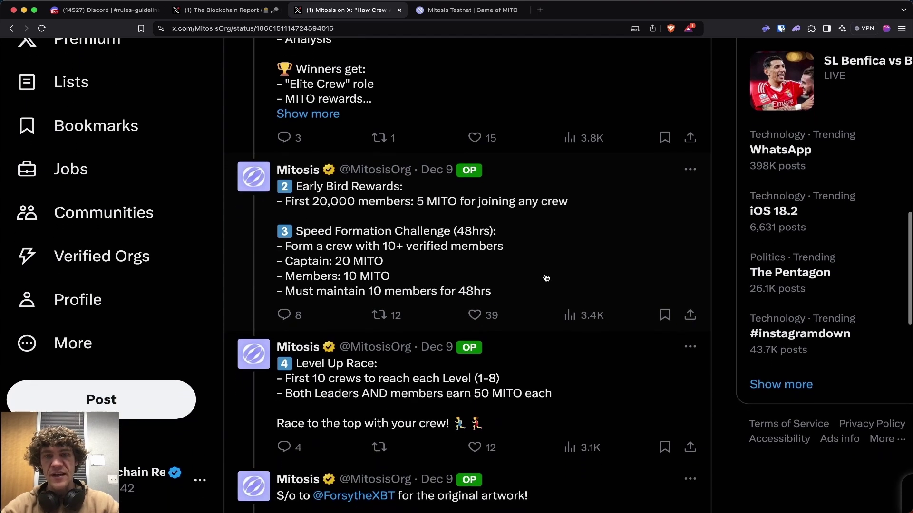
pyautogui.scroll(-5, 546, 278)
pyautogui.scroll(10, 545, 278)
pyautogui.scroll(5, 546, 278)
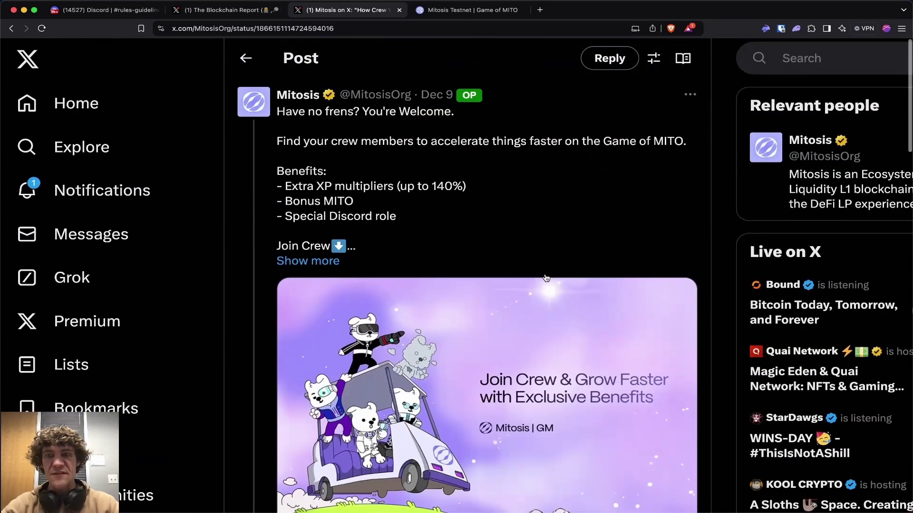
# On the Mitosis Testnet tab, go back to the crews list and reopen The Blockchain Report
pyautogui.click(499, 10)
pyautogui.scroll(3, 699, 121)
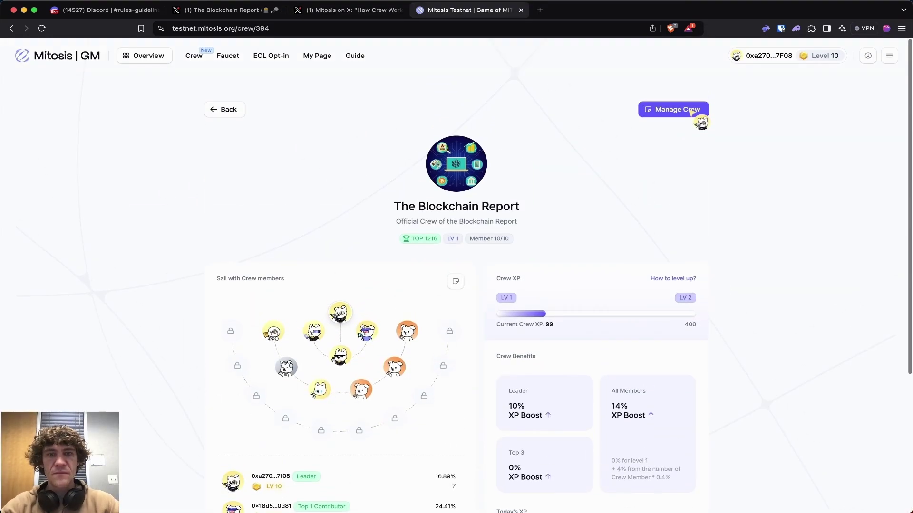
pyautogui.click(224, 109)
pyautogui.scroll(-5, 801, 221)
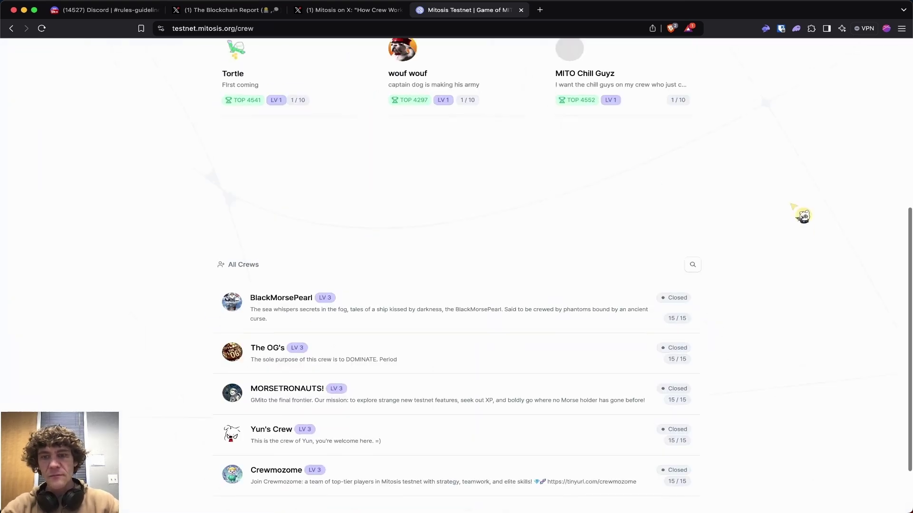
pyautogui.scroll(5, 802, 235)
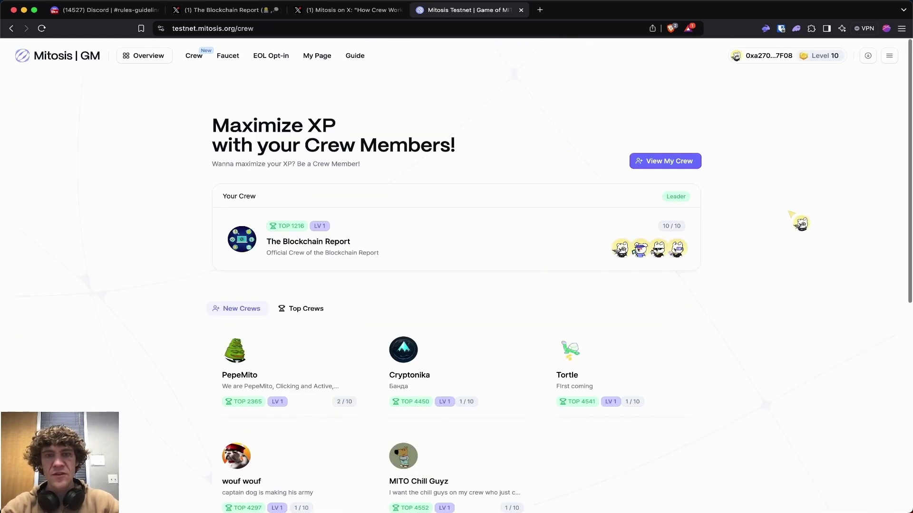
pyautogui.click(662, 234)
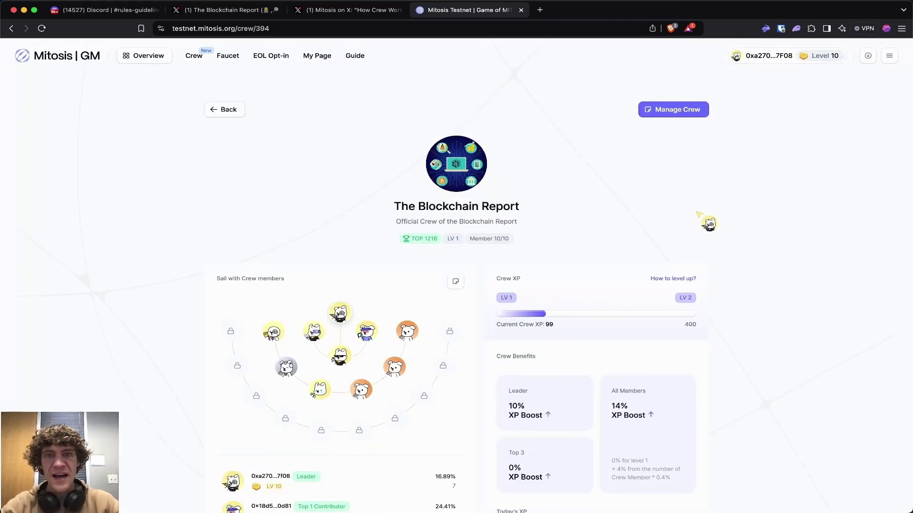
pyautogui.scroll(-3, 787, 250)
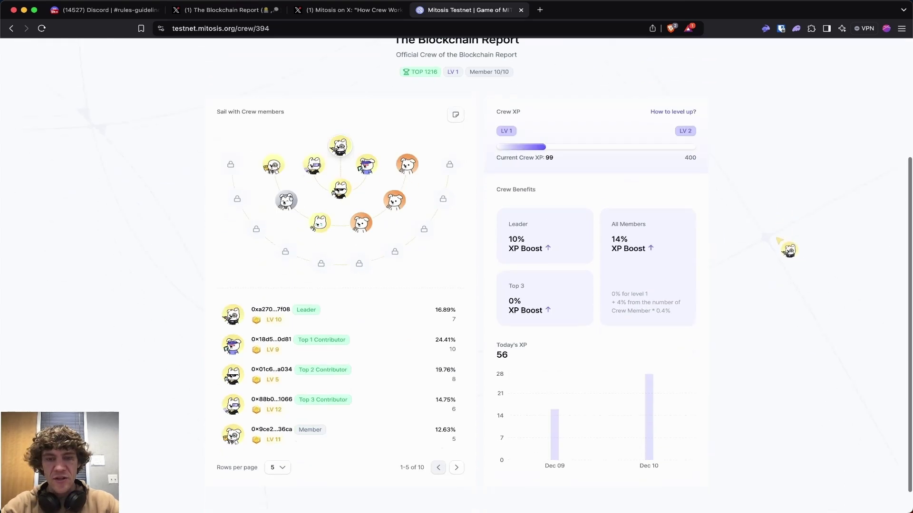
pyautogui.scroll(2, 788, 266)
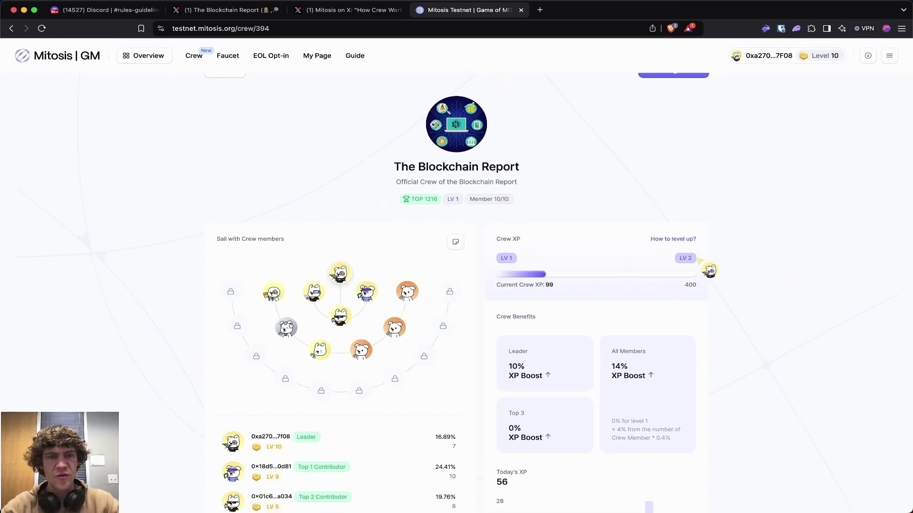
pyautogui.scroll(1, 170, 134)
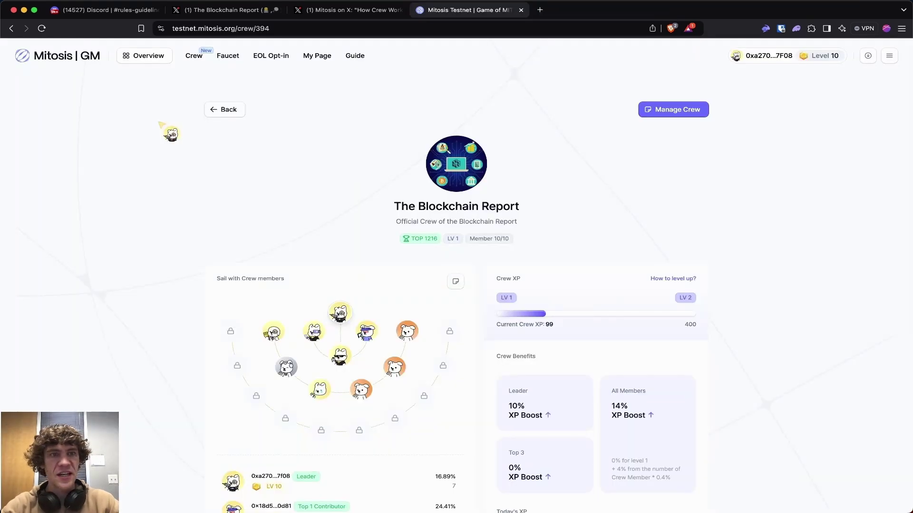
pyautogui.scroll(-1, 170, 133)
pyautogui.scroll(-2, 285, 164)
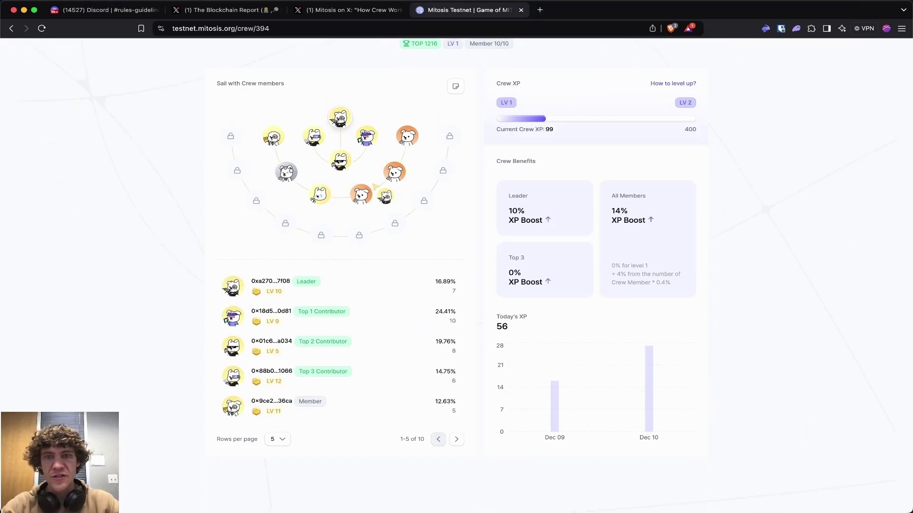
pyautogui.scroll(3, 303, 177)
# Open the Faucet from Overview to see 9 of 10 main and 9 of 14 bonus claims
pyautogui.click(140, 56)
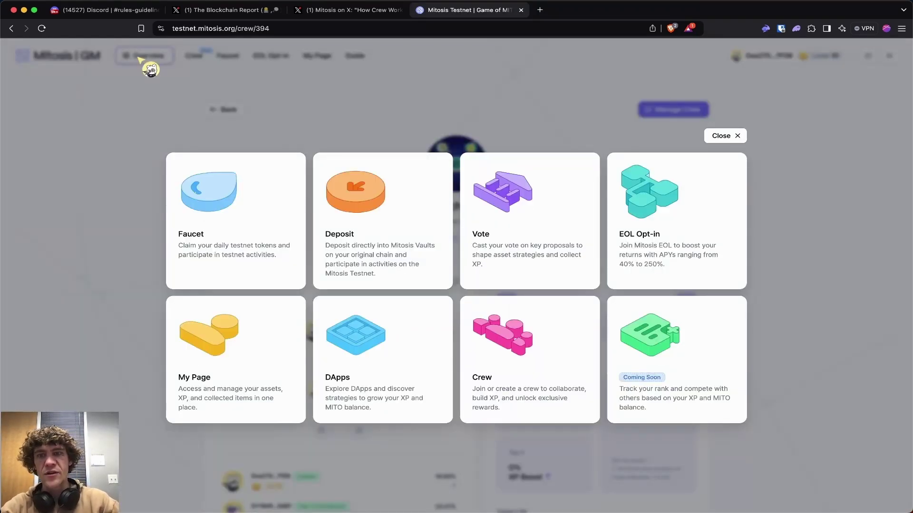
pyautogui.click(246, 232)
pyautogui.scroll(-2, 638, 159)
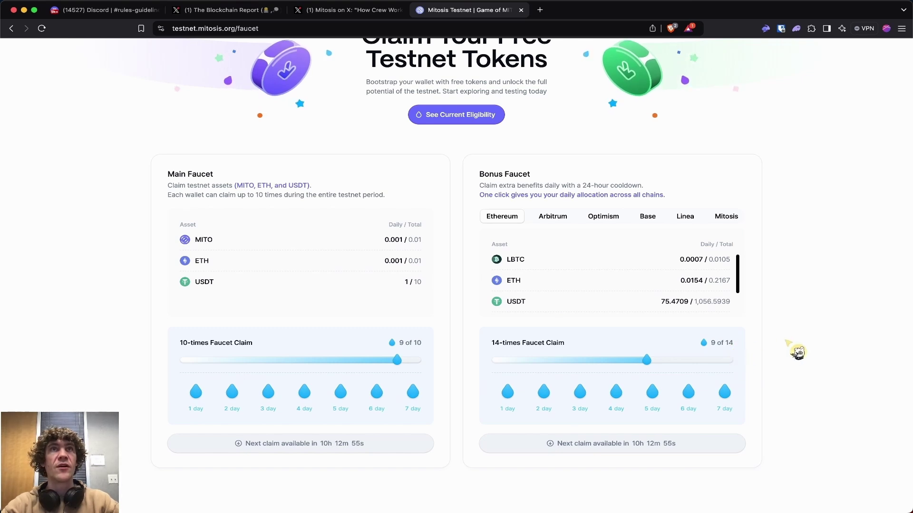
pyautogui.scroll(2, 796, 352)
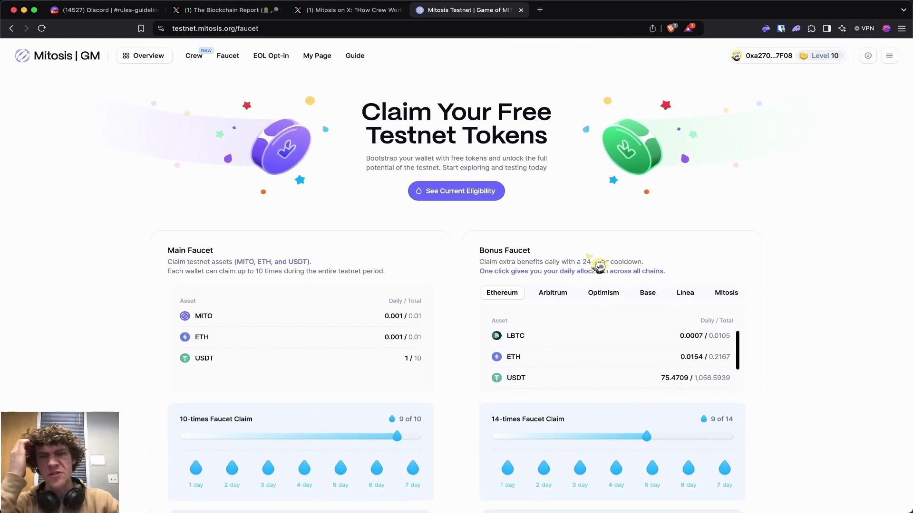
pyautogui.scroll(-2, 727, 258)
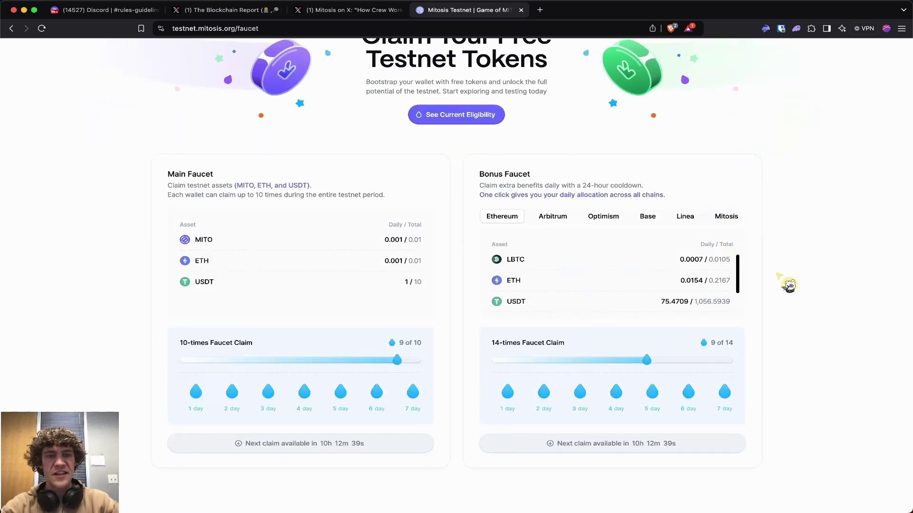
pyautogui.scroll(1, 725, 185)
# Start an LBTC deposit from Arbitrum via Overview > Deposit
pyautogui.click(149, 53)
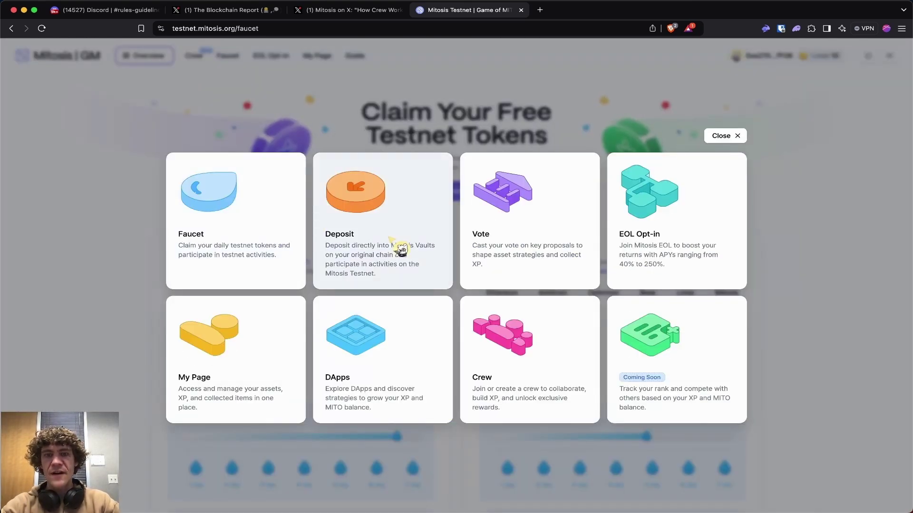
pyautogui.click(400, 246)
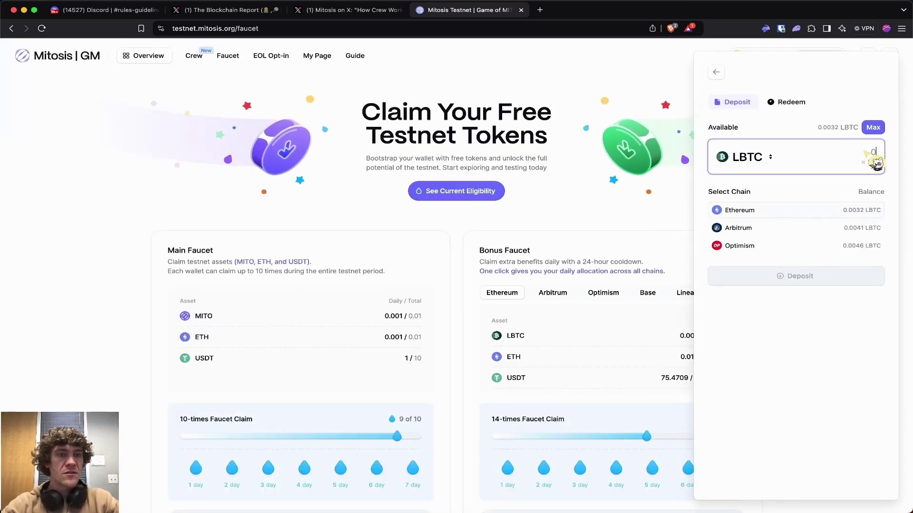
pyautogui.click(839, 227)
pyautogui.click(869, 150)
pyautogui.write('0.00')
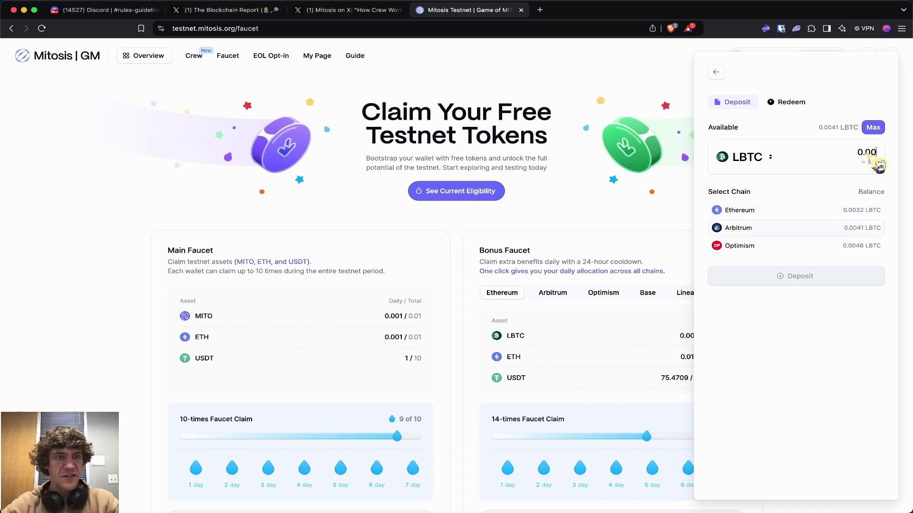
pyautogui.write('1')
pyautogui.click(845, 282)
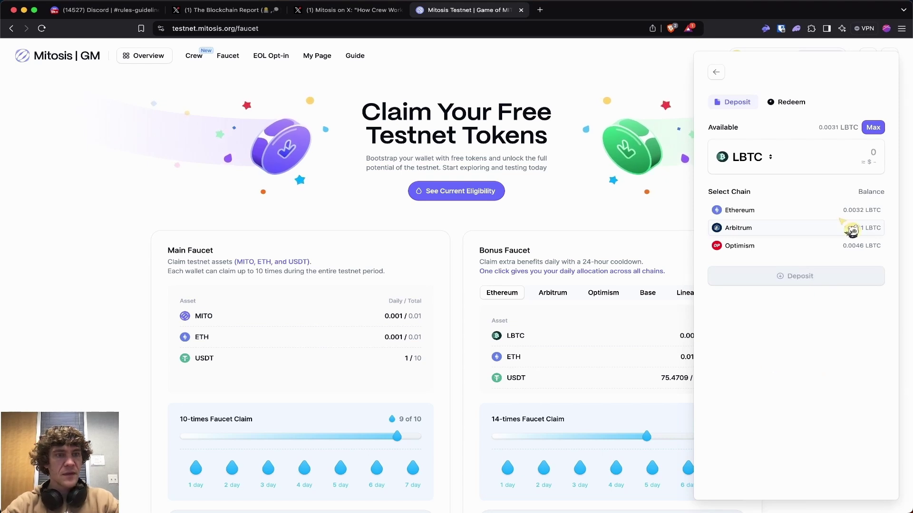
# Switch the deposit token to ETH, enter 0.04 and submit the deposit
pyautogui.click(764, 158)
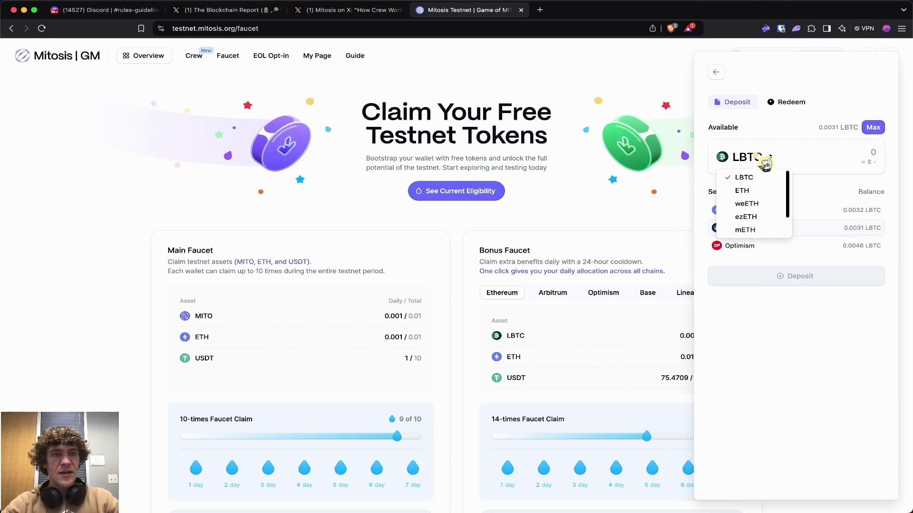
pyautogui.click(750, 191)
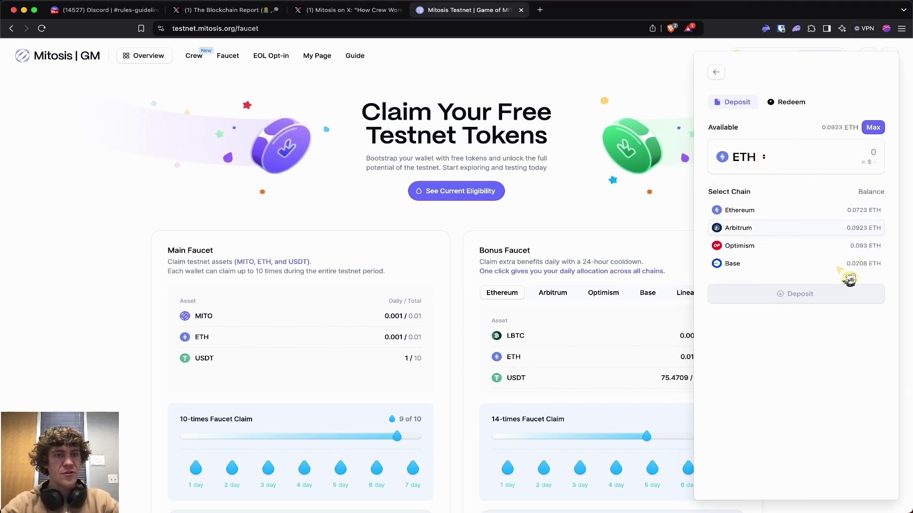
pyautogui.click(866, 166)
pyautogui.write('0.01')
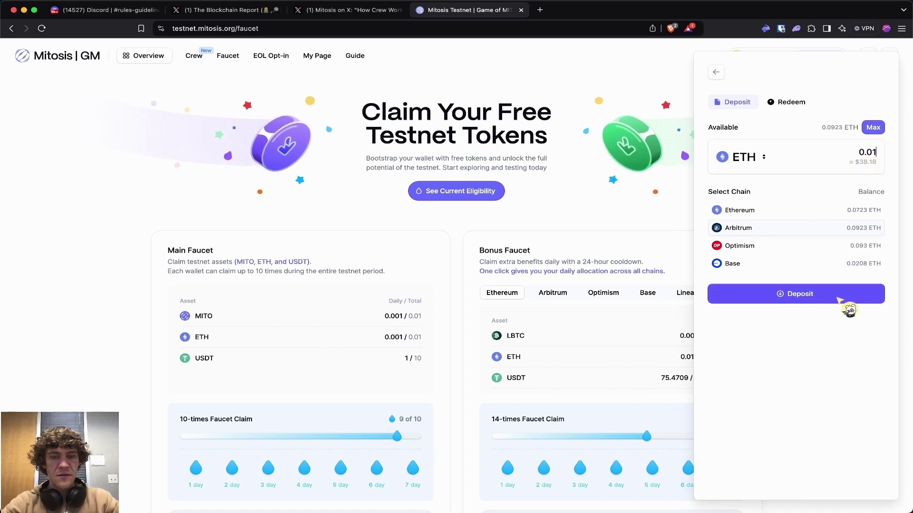
pyautogui.press('BackSpace')
pyautogui.write('4')
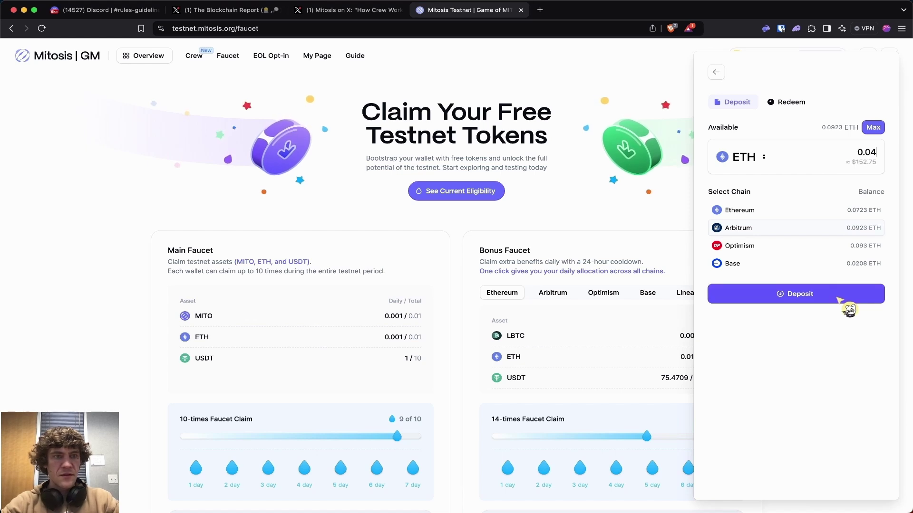
pyautogui.click(830, 297)
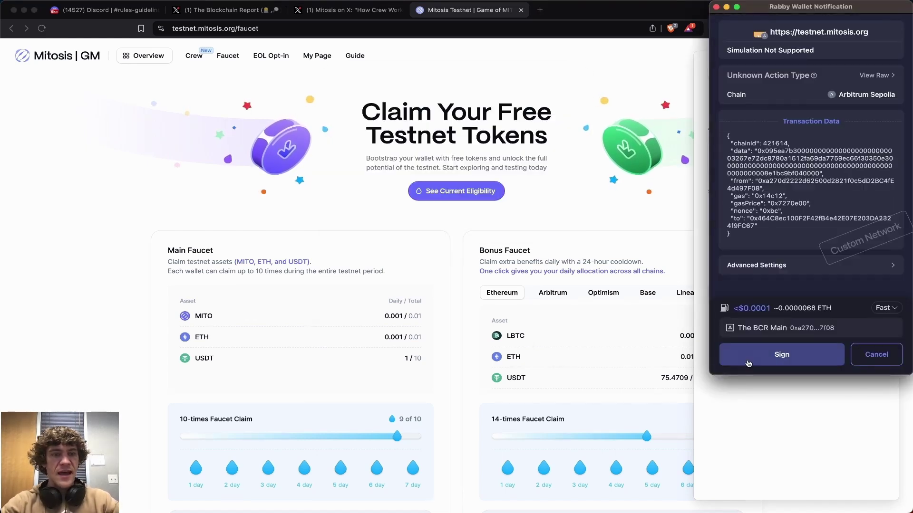
# Sign and confirm the 0.04 ETH deposit transaction in Rabby Wallet
pyautogui.click(785, 355)
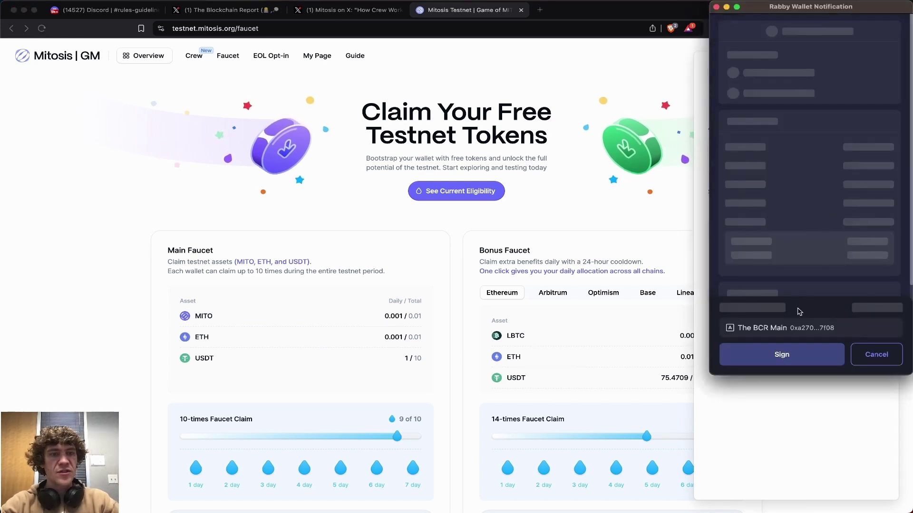
pyautogui.click(784, 354)
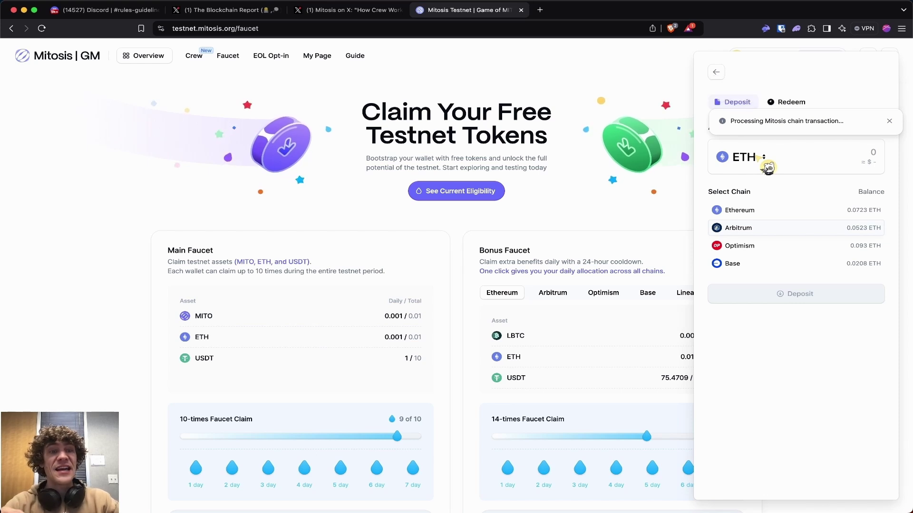
# Check the weETH and ezETH deposit balances in the token dropdown
pyautogui.click(758, 156)
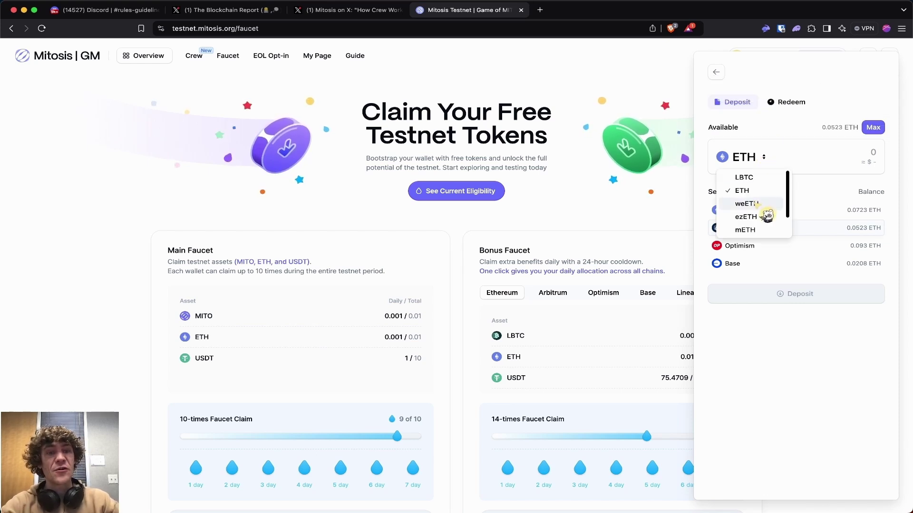
pyautogui.scroll(-2, 767, 216)
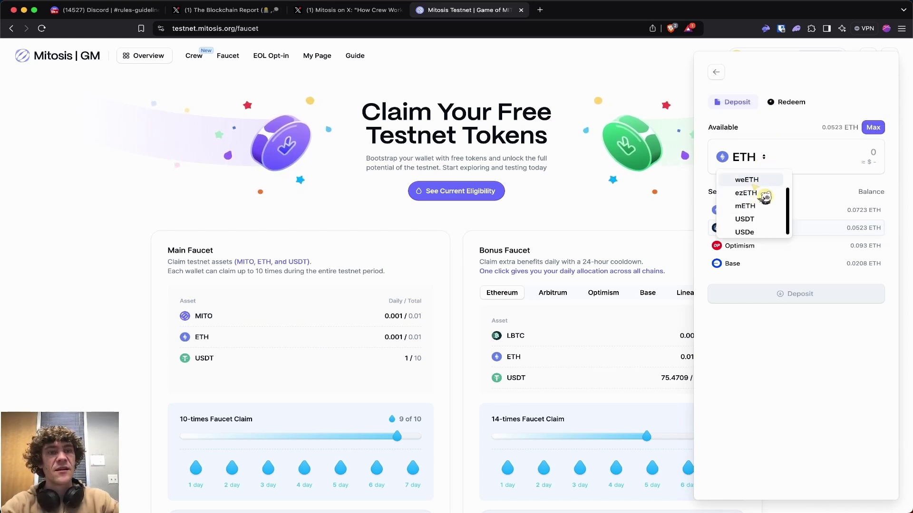
pyautogui.click(754, 180)
pyautogui.click(752, 157)
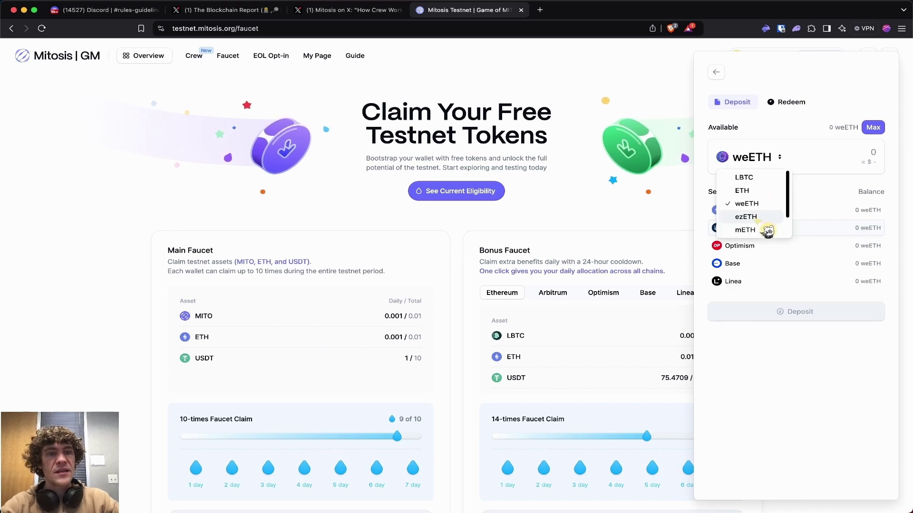
pyautogui.click(767, 244)
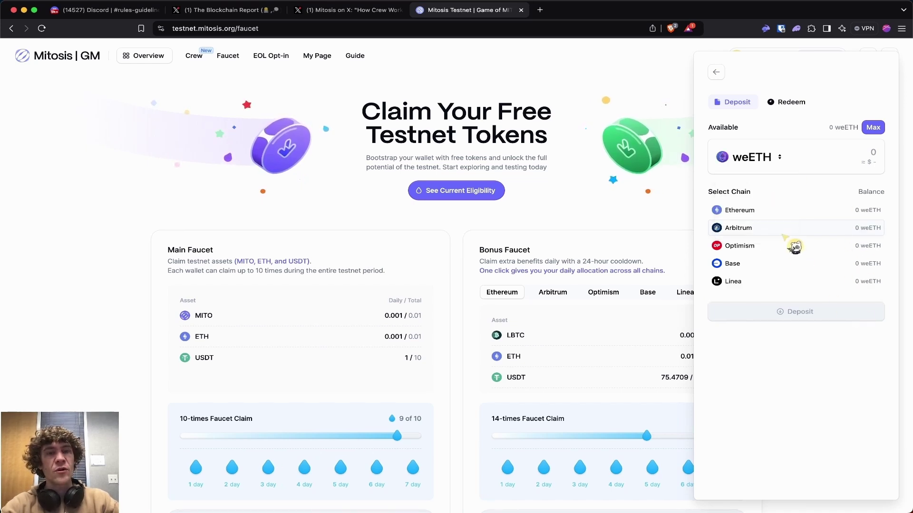
pyautogui.click(758, 159)
pyautogui.click(762, 220)
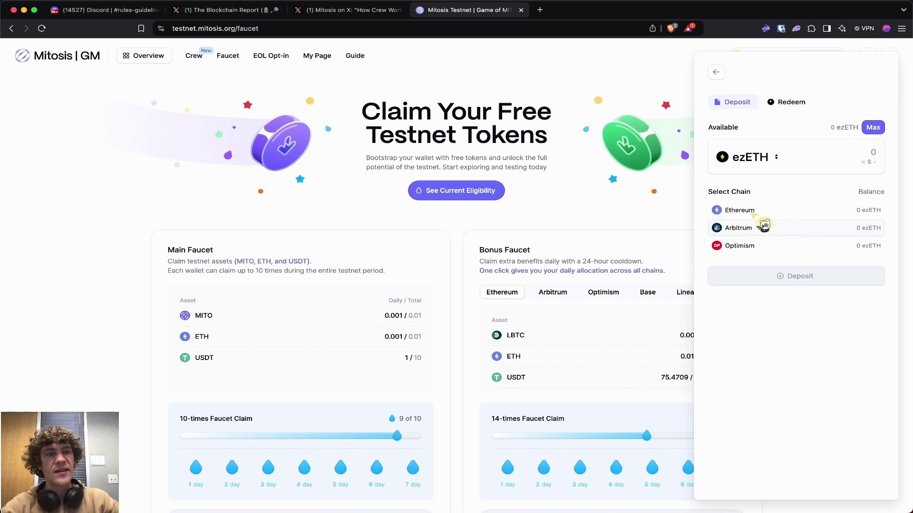
# Check the mETH, USDT and USDe deposit balances, then close the deposit panel
pyautogui.click(763, 158)
pyautogui.click(766, 228)
pyautogui.click(763, 156)
pyautogui.scroll(-1, 776, 205)
pyautogui.scroll(-1, 769, 228)
pyautogui.click(745, 217)
pyautogui.scroll(-1, 770, 228)
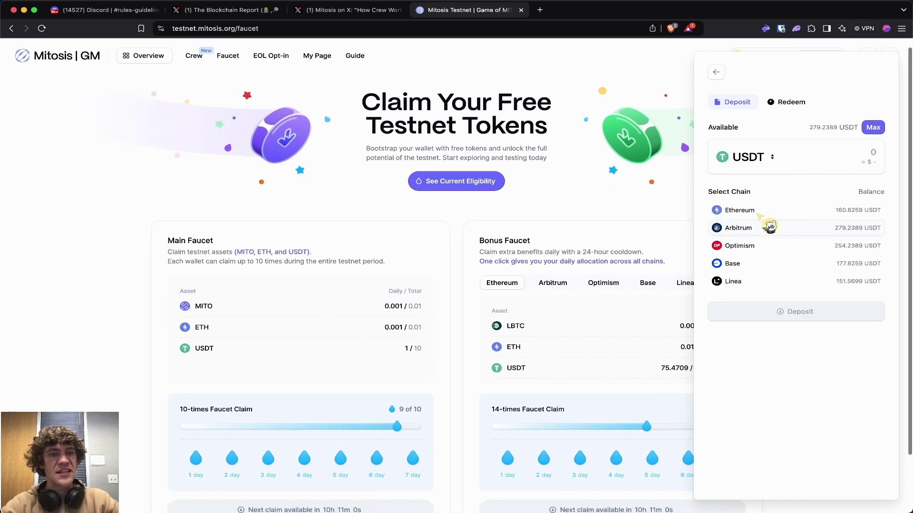
pyautogui.click(756, 157)
pyautogui.scroll(-1, 769, 214)
pyautogui.click(755, 231)
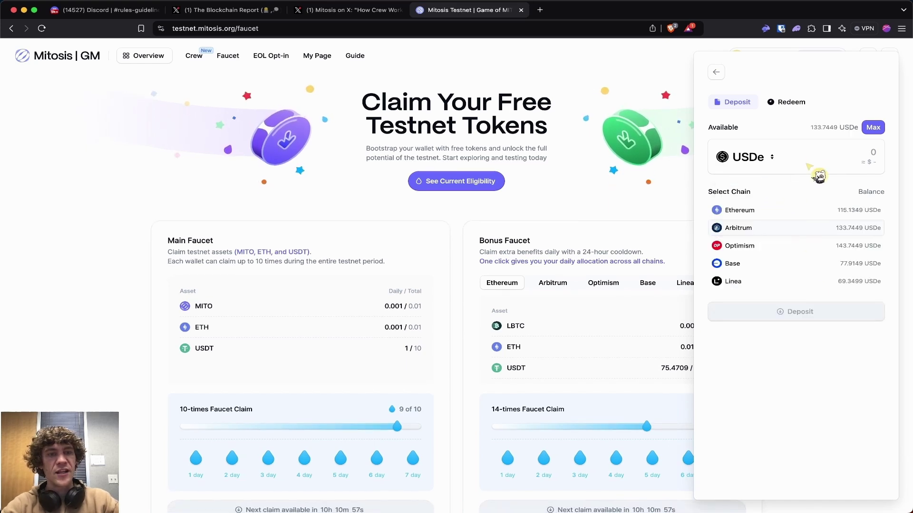
pyautogui.press('Escape')
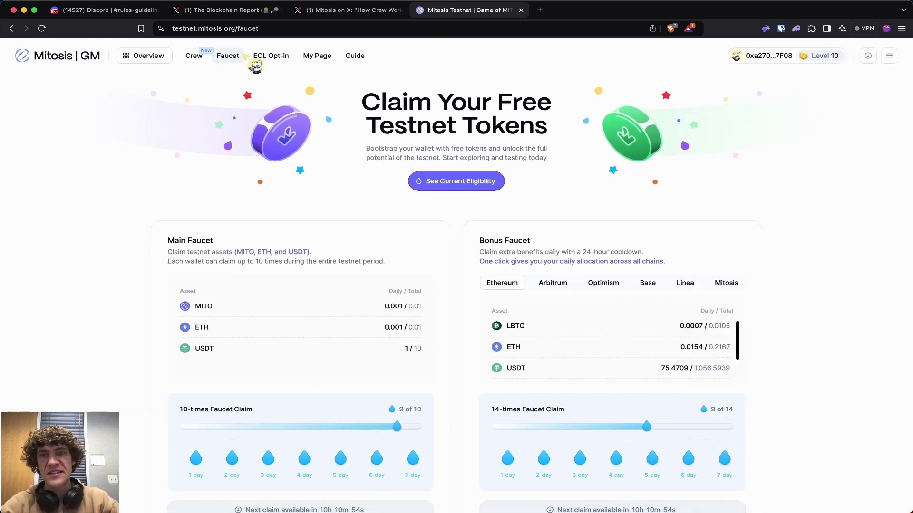
# On the gauge voting page, set Compound to 100% and sign the vote in Rabby
pyautogui.click(154, 57)
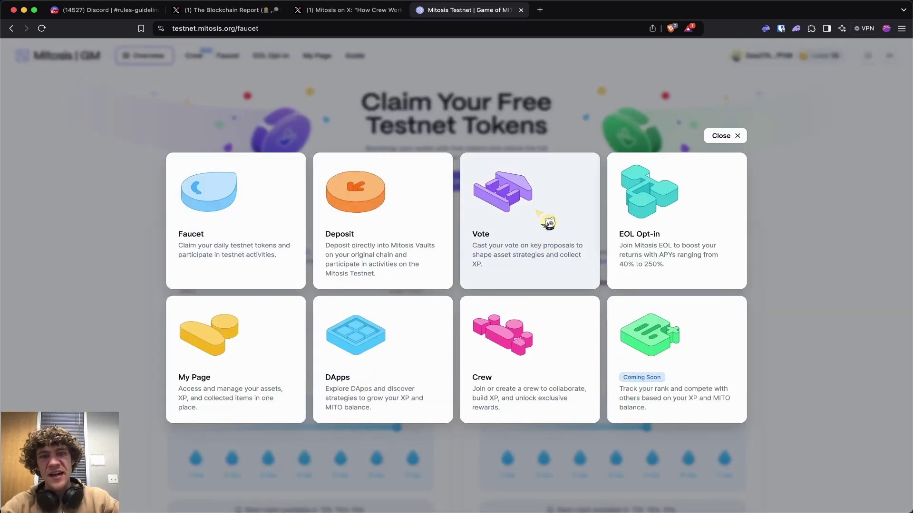
pyautogui.click(540, 214)
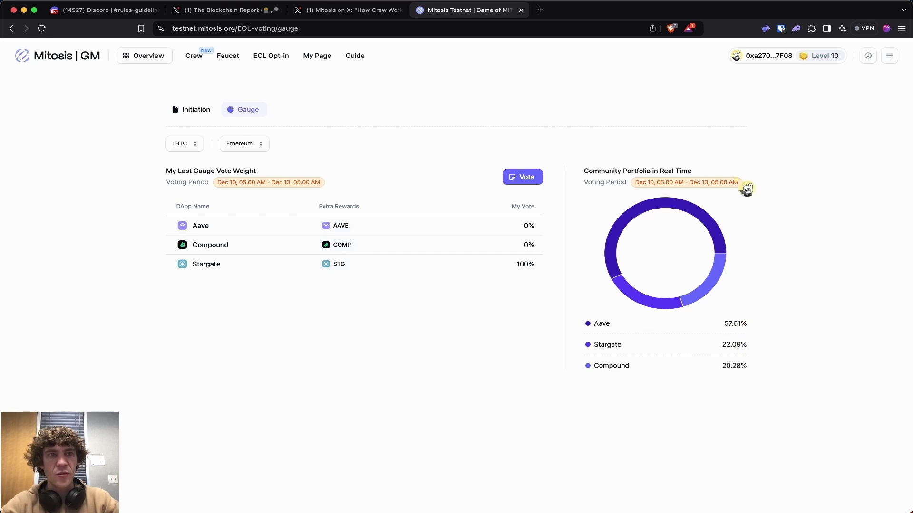
pyautogui.click(524, 179)
pyautogui.click(509, 243)
pyautogui.write('100')
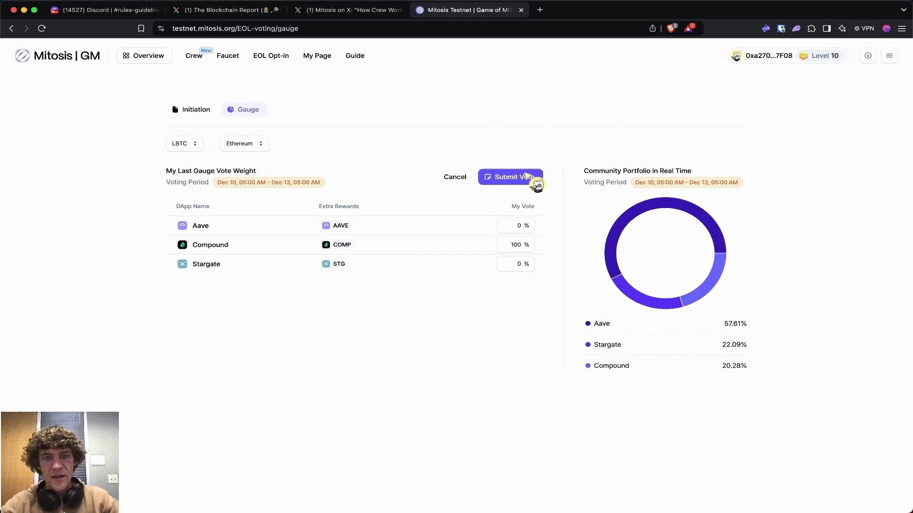
pyautogui.click(534, 180)
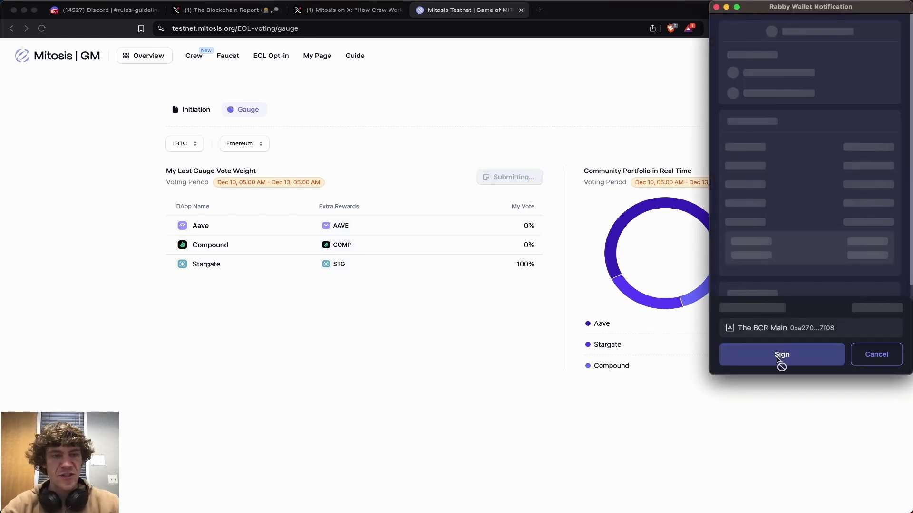
pyautogui.click(780, 357)
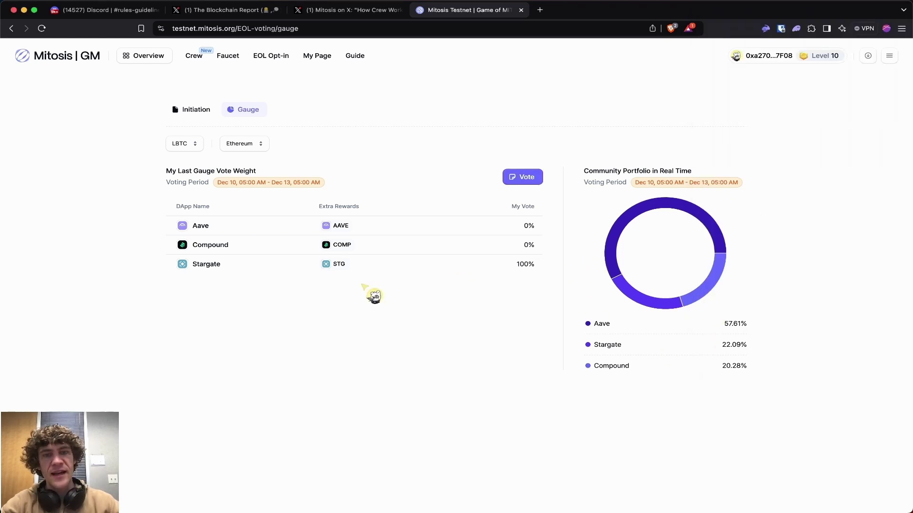
# Compare the ETH vote weights, browsing the chain list
pyautogui.click(250, 146)
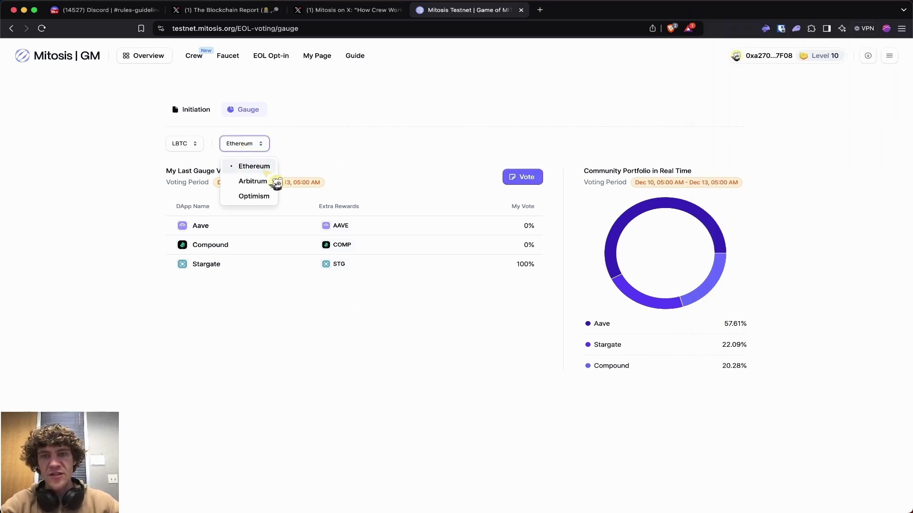
pyautogui.click(311, 143)
pyautogui.click(184, 144)
pyautogui.click(192, 180)
pyautogui.click(246, 145)
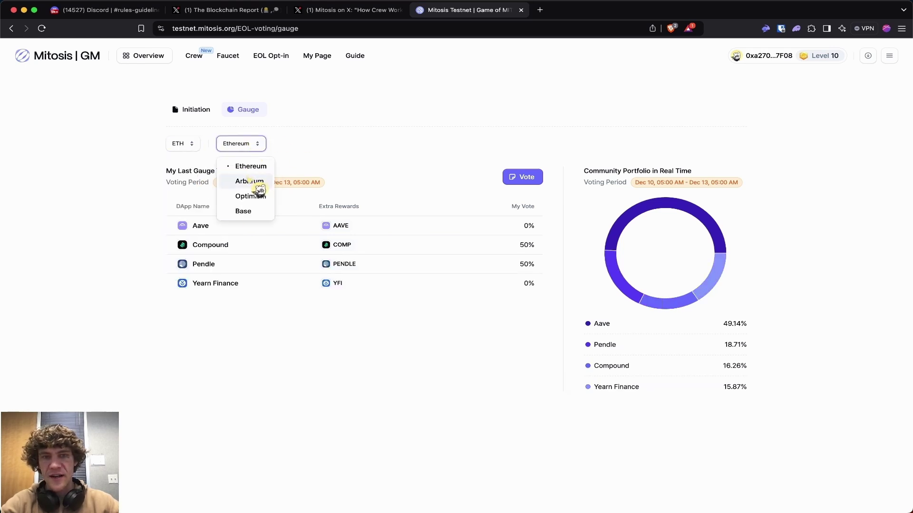
pyautogui.click(325, 170)
# Check USDT and weETH vote weights on Arbitrum, then open the EOL Opt-in vaults
pyautogui.click(185, 144)
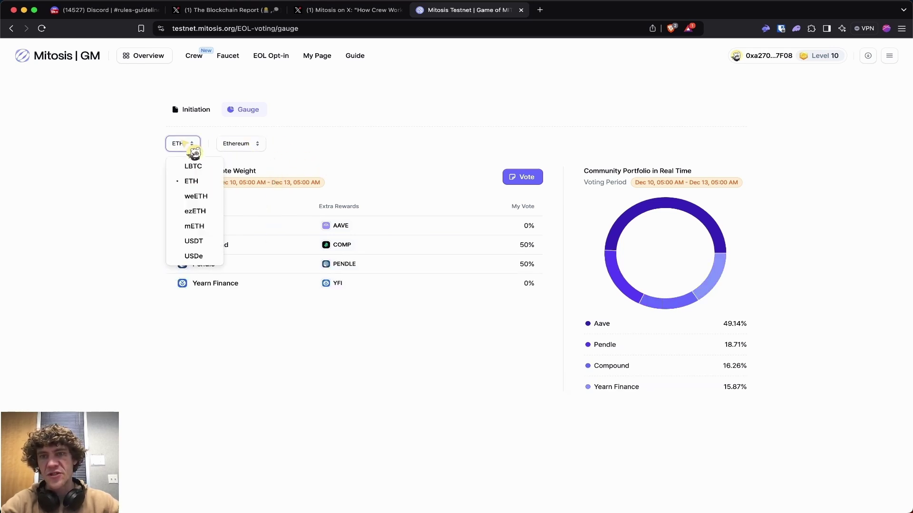
pyautogui.click(192, 241)
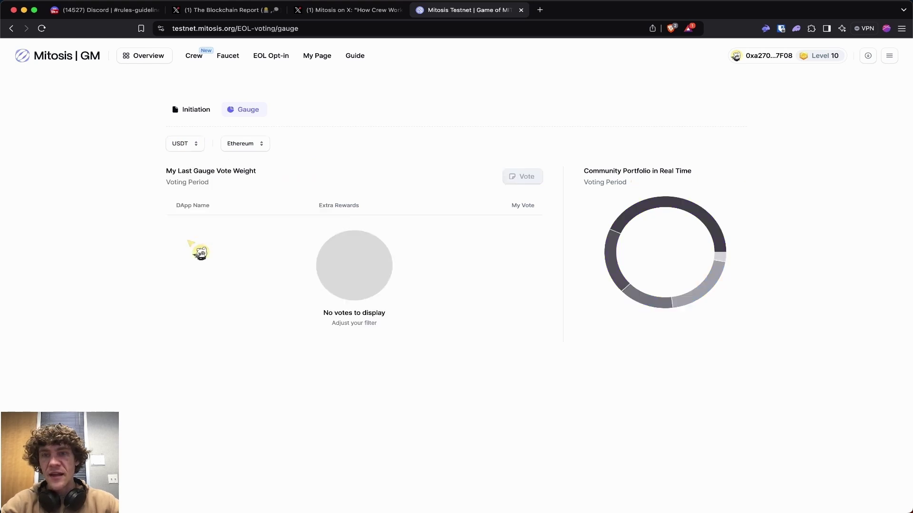
pyautogui.click(247, 145)
pyautogui.click(254, 179)
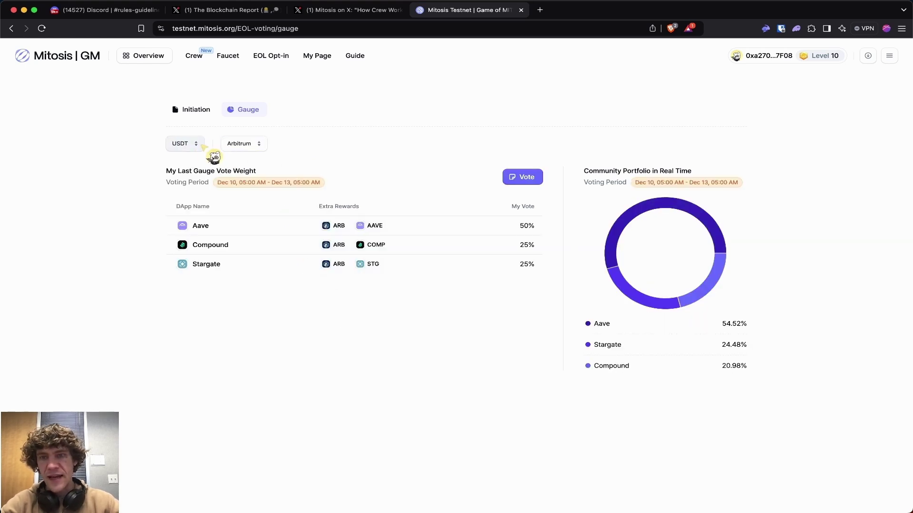
pyautogui.click(186, 143)
pyautogui.click(189, 195)
pyautogui.click(246, 144)
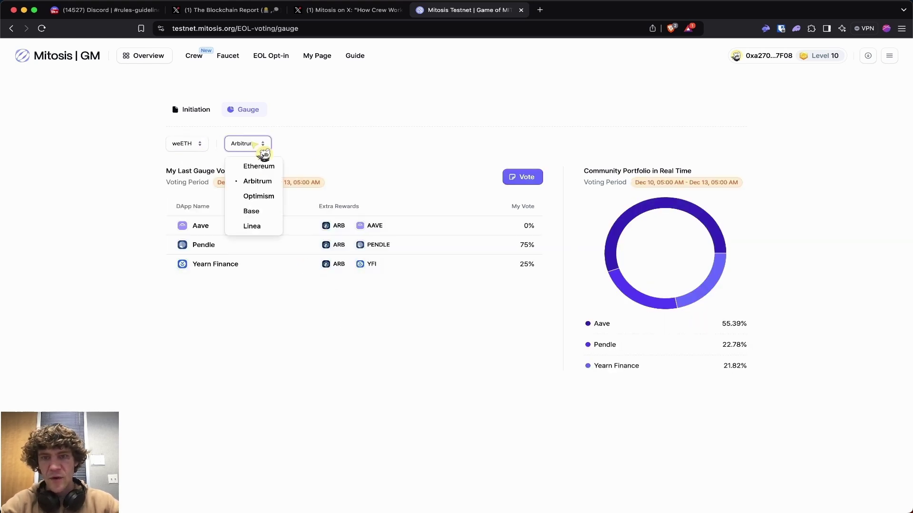
pyautogui.click(269, 57)
pyautogui.click(692, 232)
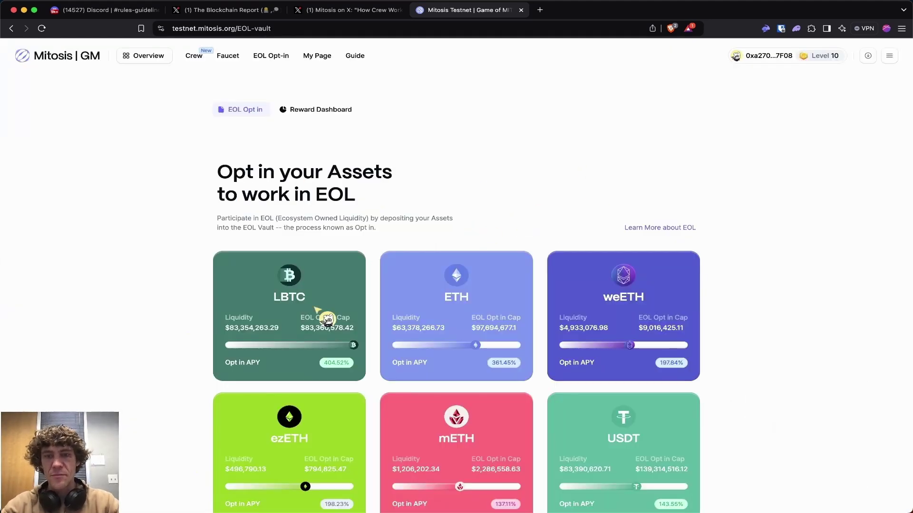
# Deposit 0.002 LBTC from Arbitrum into the LBTC EOL vault, leaving 0.0011 LBTC on Arbitrum
pyautogui.click(286, 349)
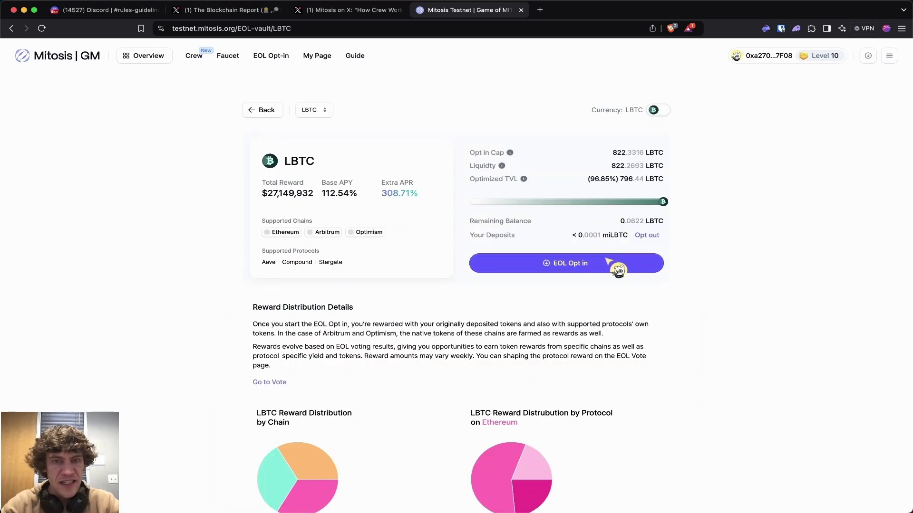
pyautogui.click(605, 264)
pyautogui.click(442, 211)
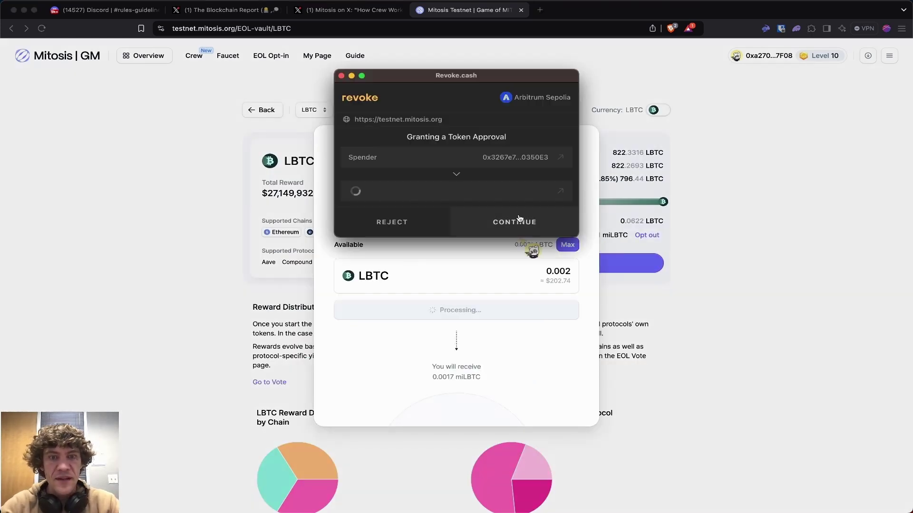
pyautogui.click(519, 216)
pyautogui.click(759, 357)
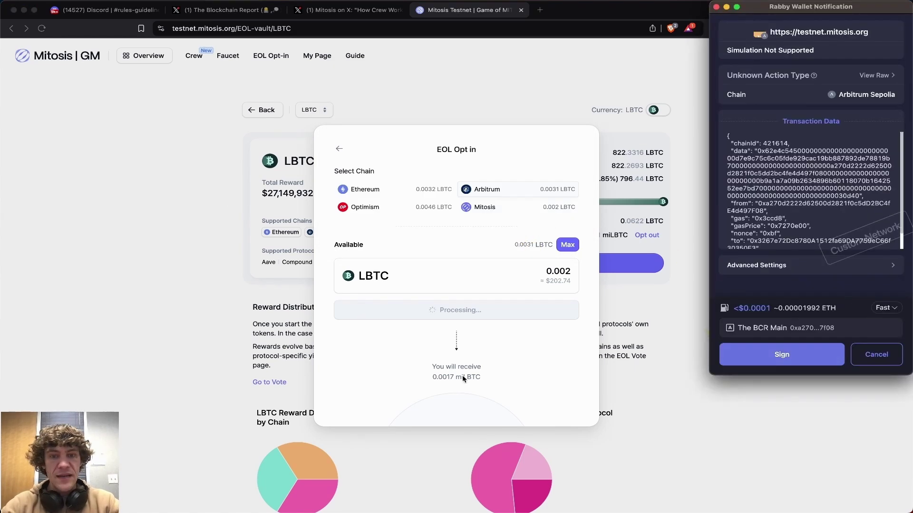
pyautogui.click(782, 354)
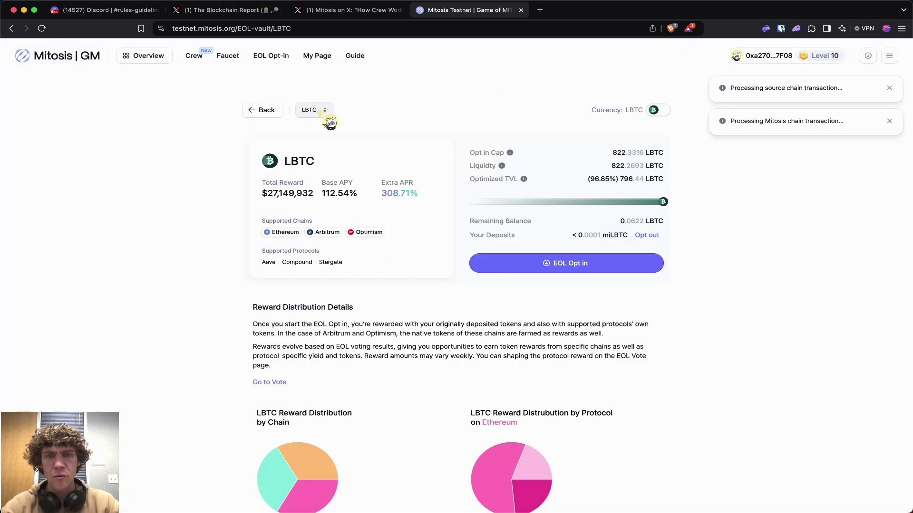
pyautogui.click(327, 120)
pyautogui.click(416, 177)
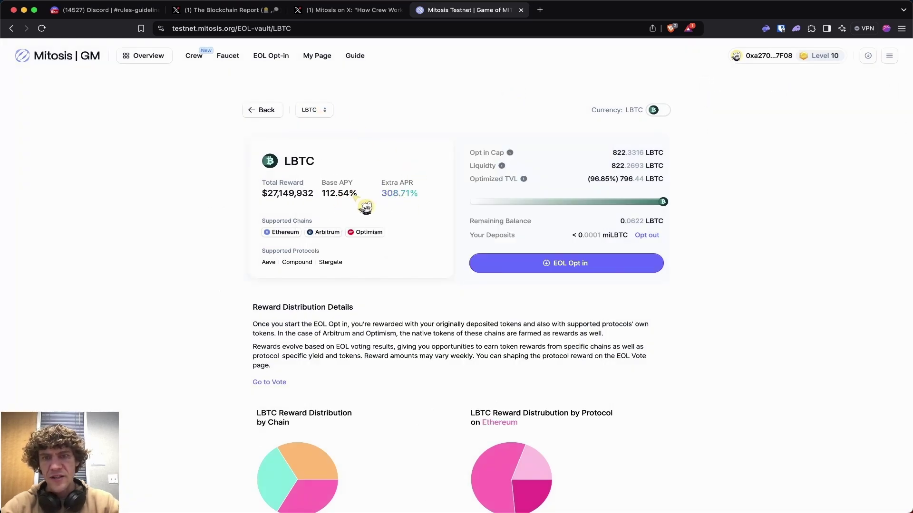
# Switch to the ETH vault and open then close its EOL opt-in panel twice
pyautogui.click(314, 110)
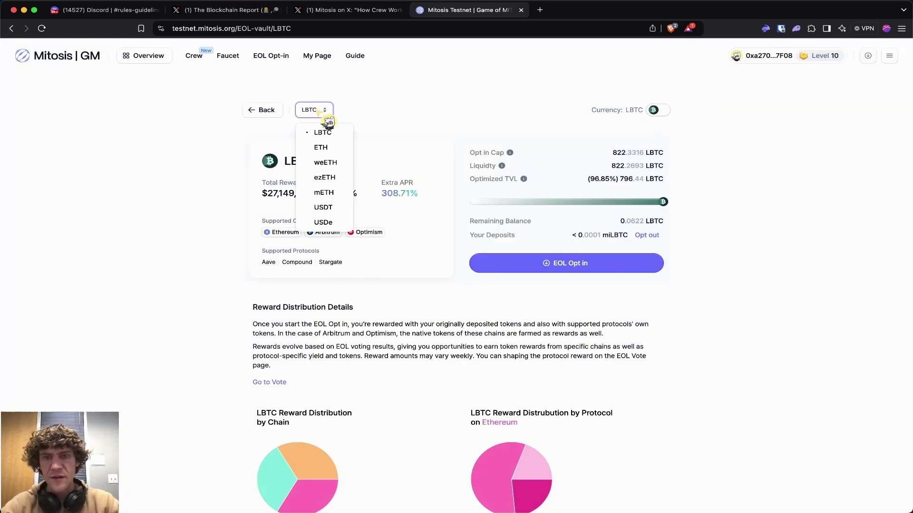
pyautogui.click(336, 146)
pyautogui.click(543, 262)
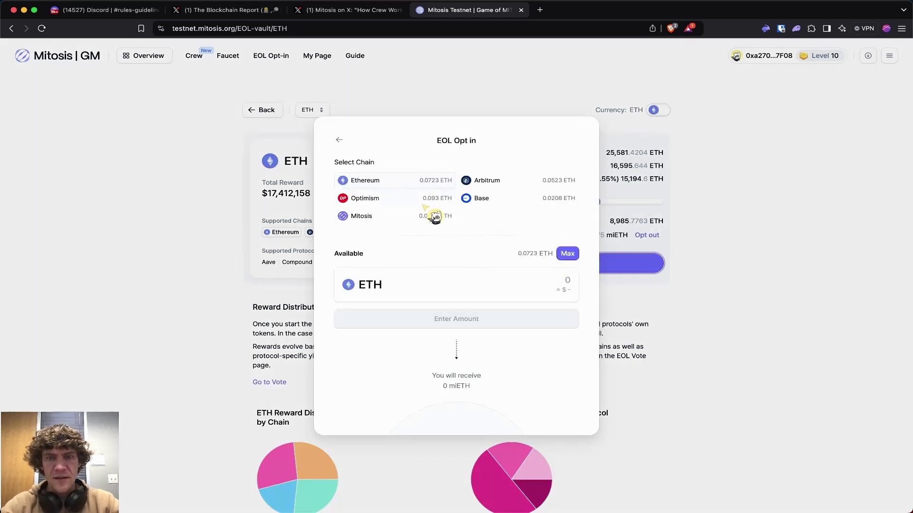
pyautogui.click(691, 223)
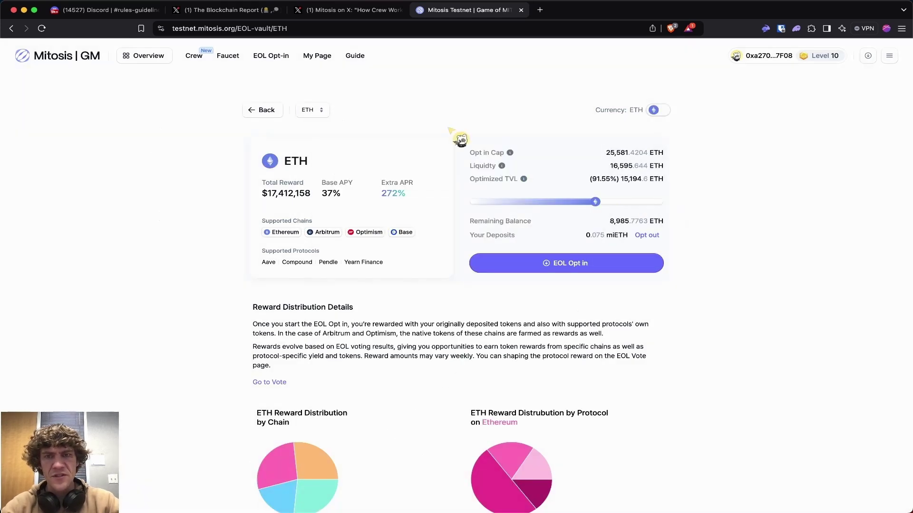
pyautogui.click(577, 263)
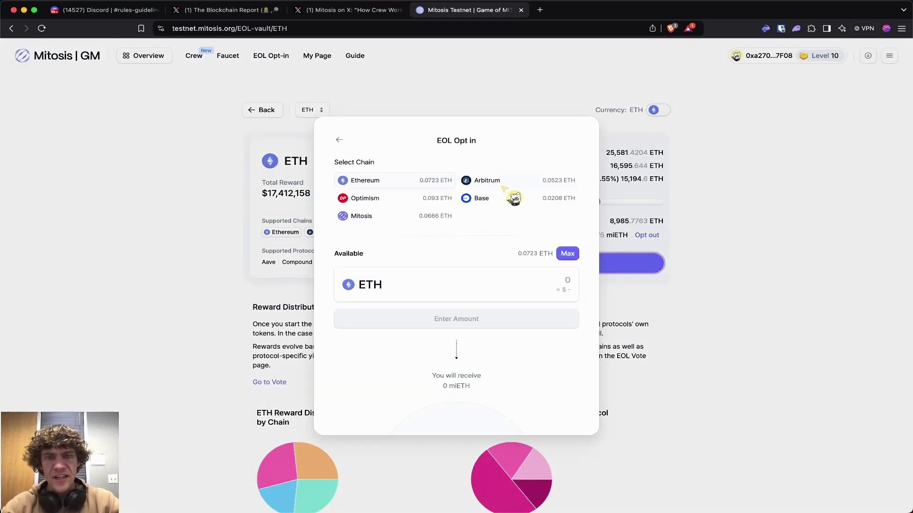
pyautogui.click(654, 217)
# Switch to the mETH vault and check its opt-in form's zero source-chain balances
pyautogui.click(311, 109)
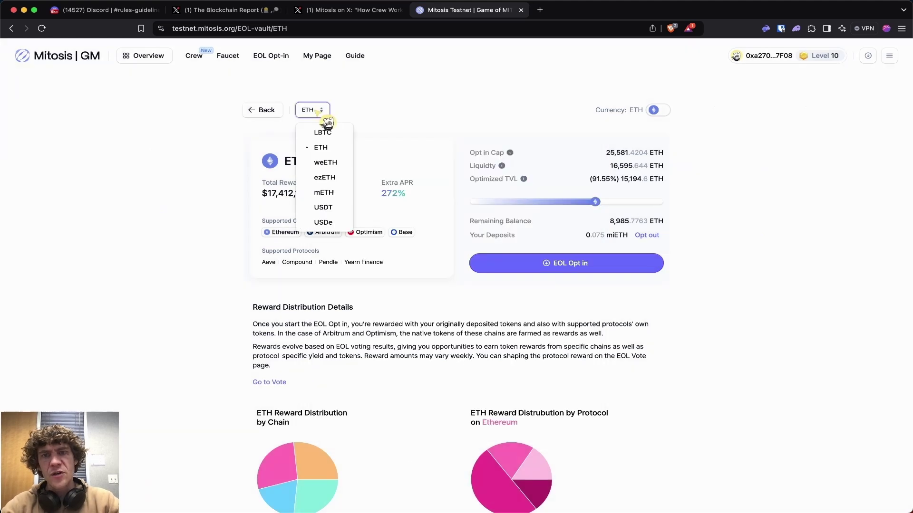
pyautogui.click(334, 178)
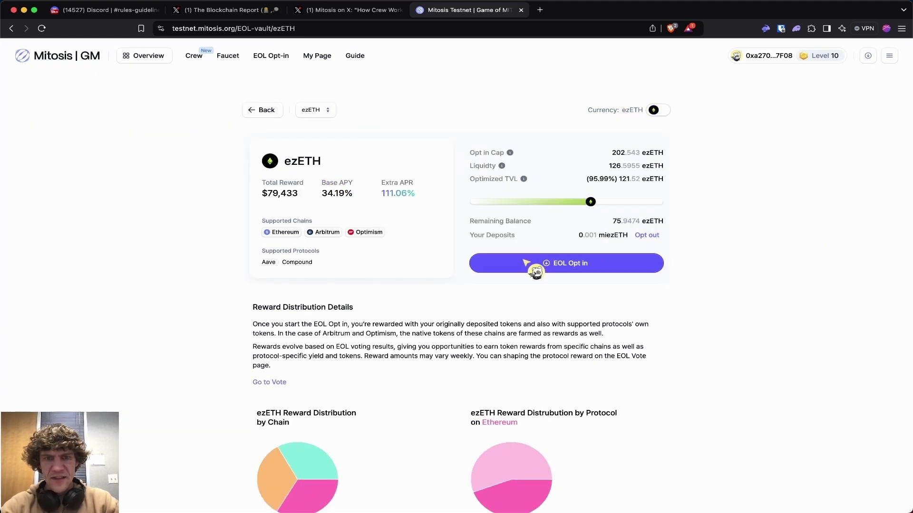
pyautogui.click(536, 265)
pyautogui.click(466, 118)
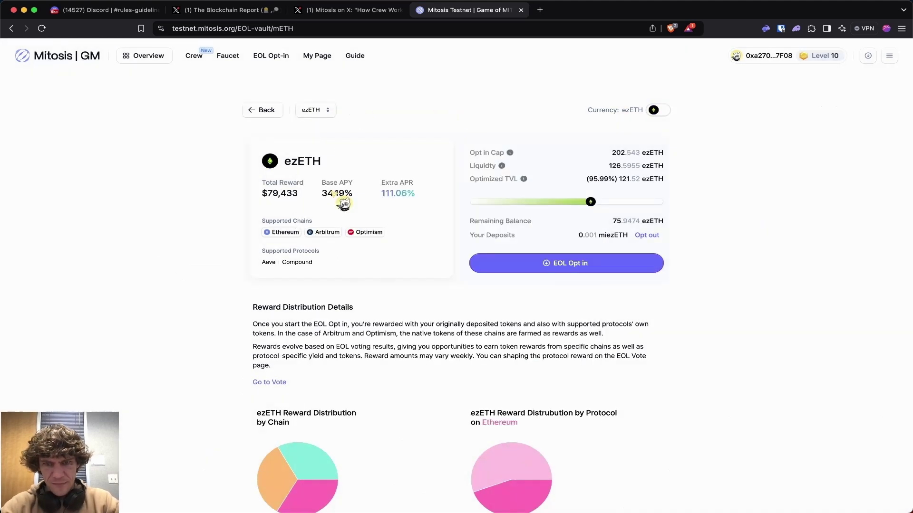
pyautogui.click(550, 264)
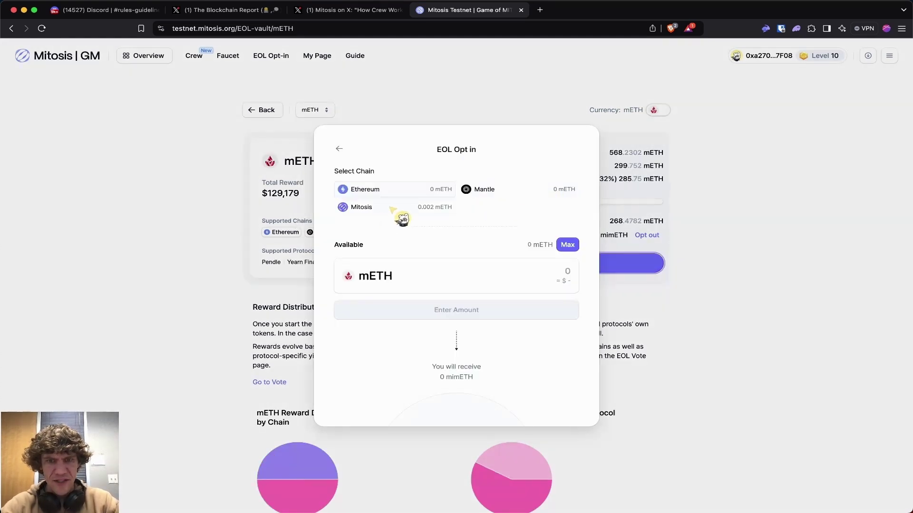
pyautogui.click(503, 72)
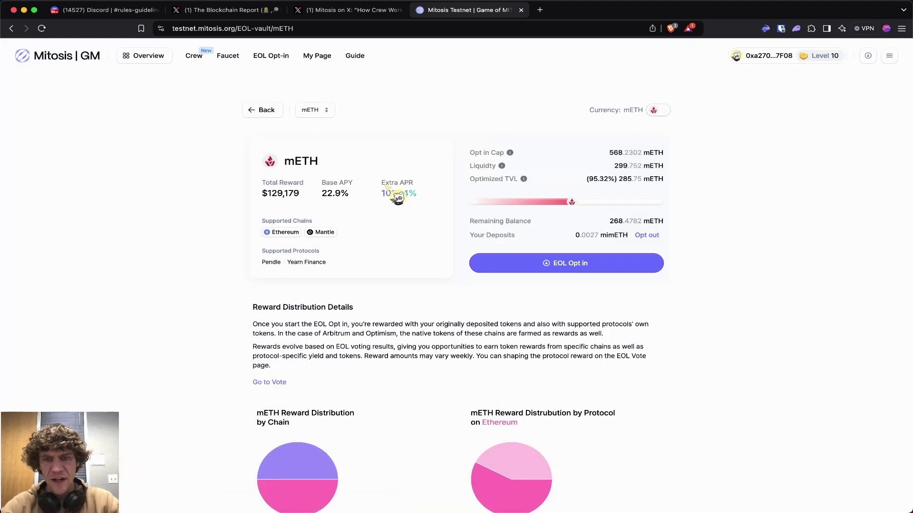
# Check the weETH opt-in form's zero balances, then bring up the USDT vault
pyautogui.click(315, 110)
pyautogui.click(322, 161)
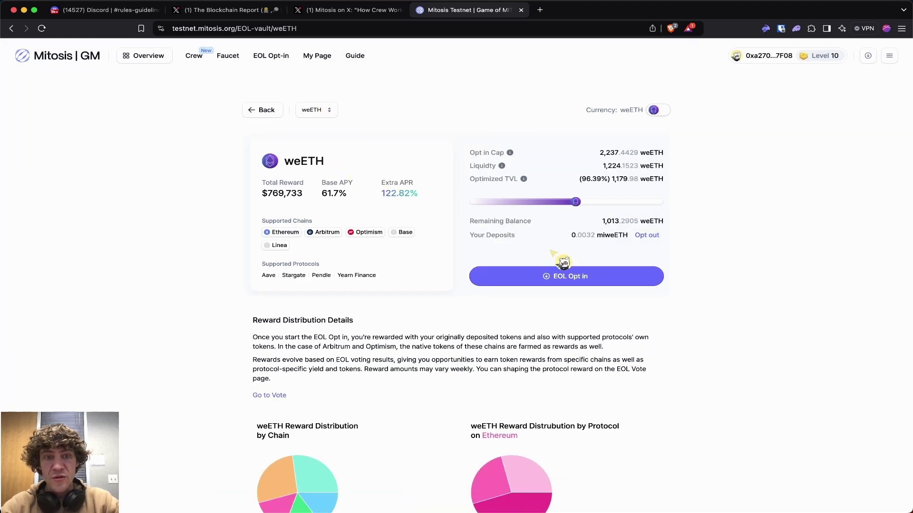
pyautogui.click(572, 275)
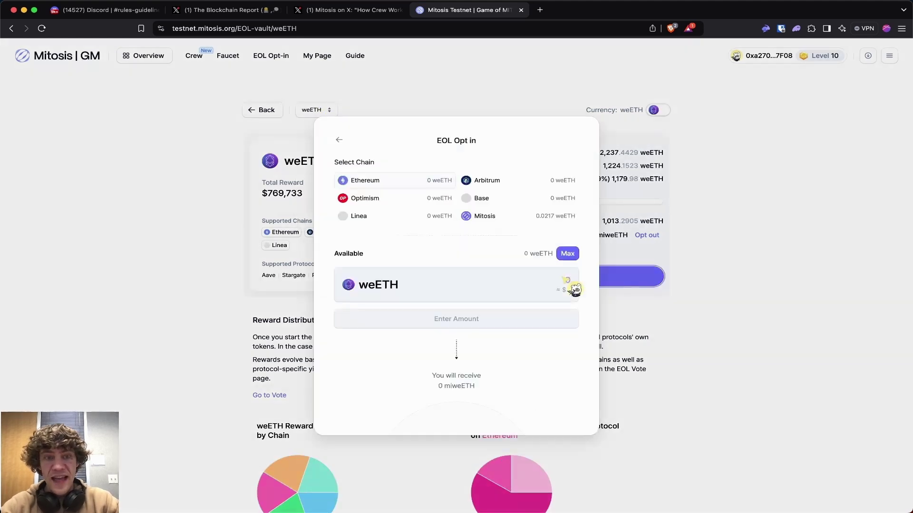
pyautogui.click(464, 100)
pyautogui.click(315, 109)
pyautogui.click(329, 214)
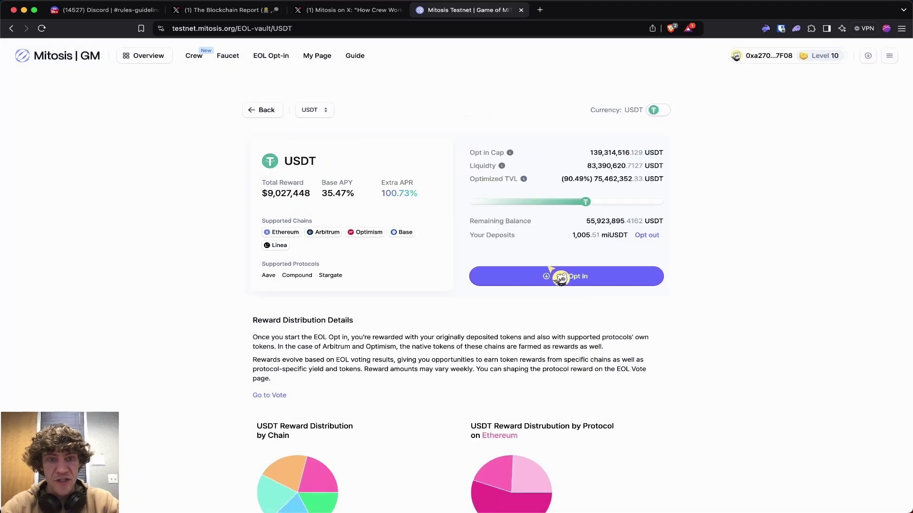
# Opt 50 USDe from Ethereum into the USDe vault and approve it in the wallet
pyautogui.click(263, 110)
pyautogui.scroll(-3, 564, 216)
pyautogui.scroll(-2, 574, 227)
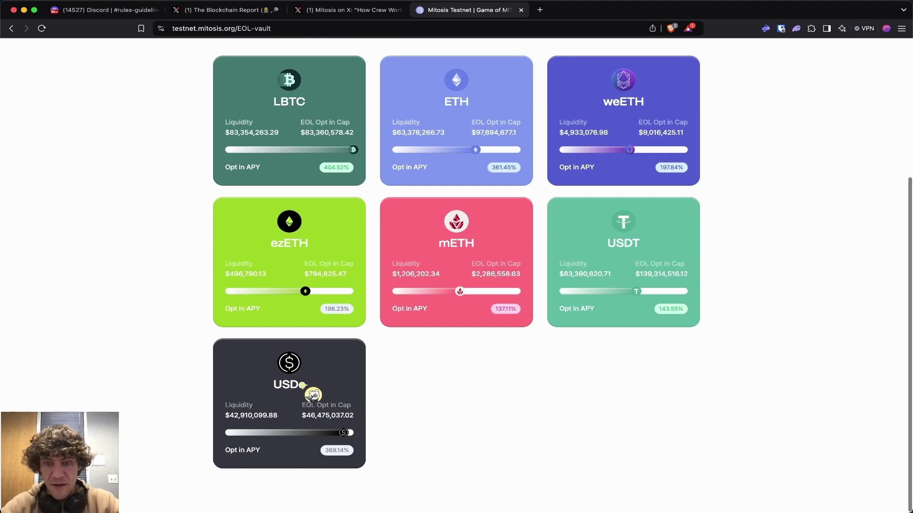
pyautogui.click(298, 418)
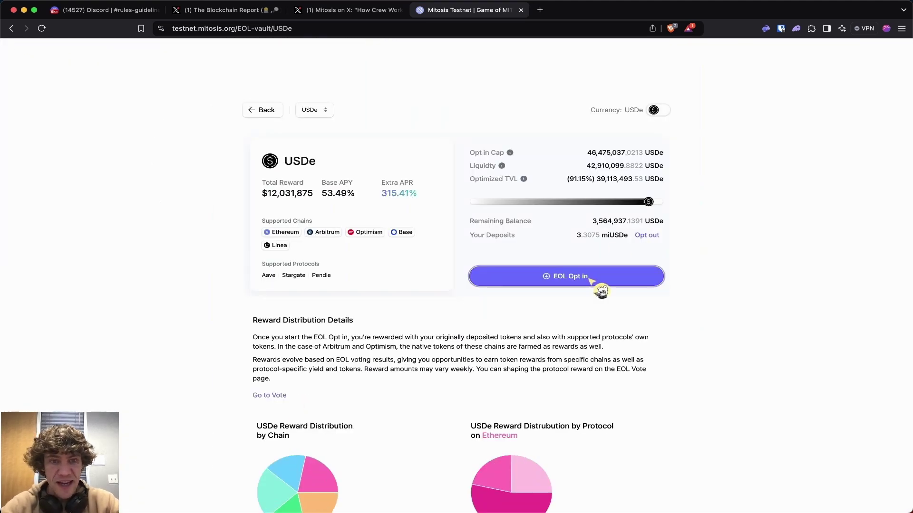
pyautogui.click(619, 276)
pyautogui.write('50')
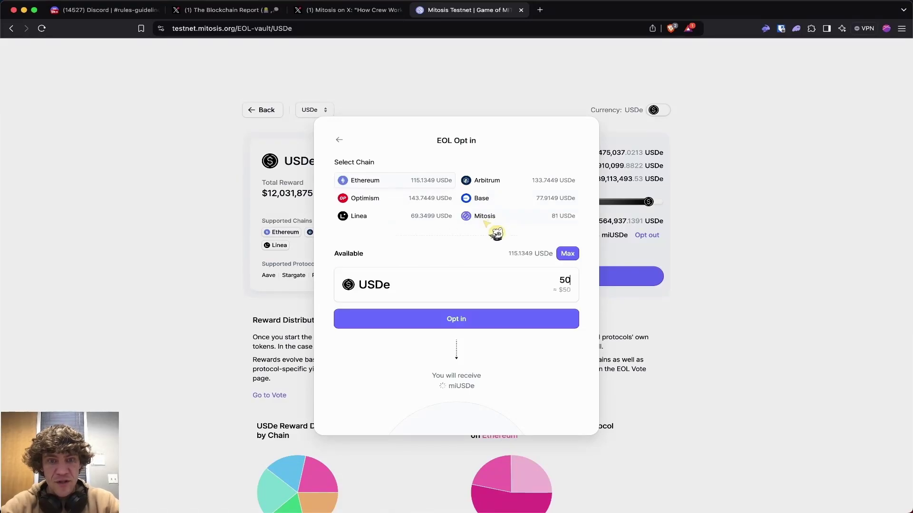
pyautogui.click(493, 323)
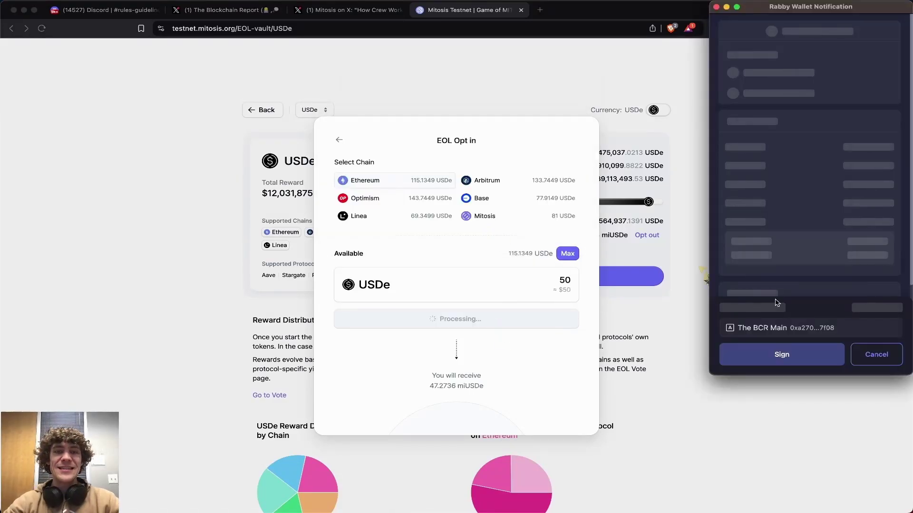
pyautogui.click(782, 354)
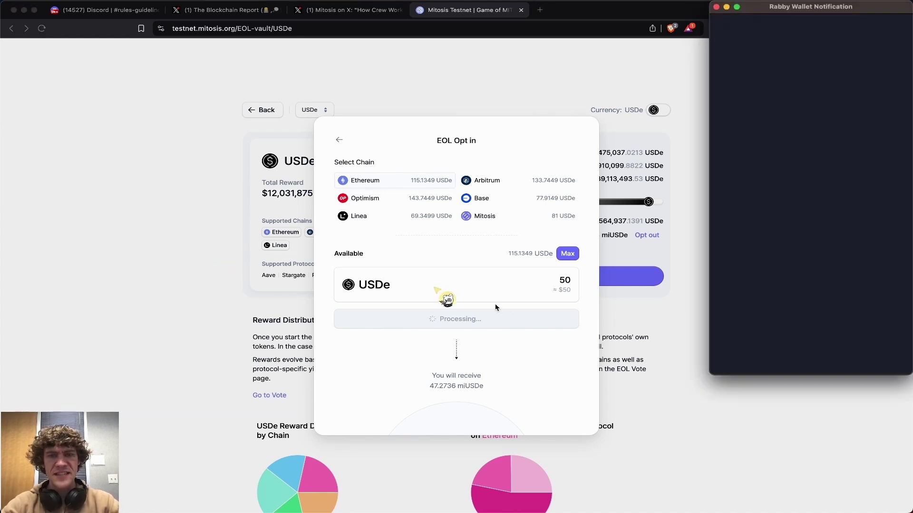
pyautogui.click(683, 246)
# Review the reward dashboard's active EOL positions, all with $0 claimable, then open Overview
pyautogui.click(264, 111)
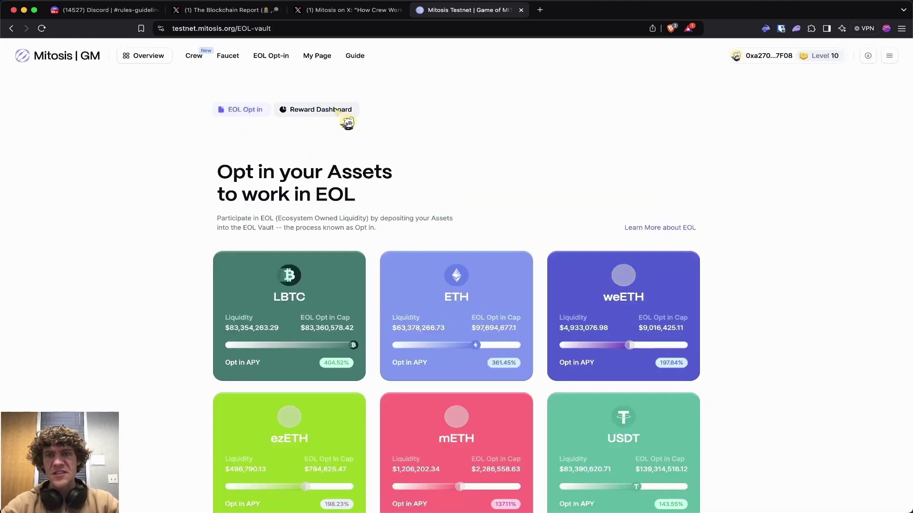
pyautogui.click(335, 111)
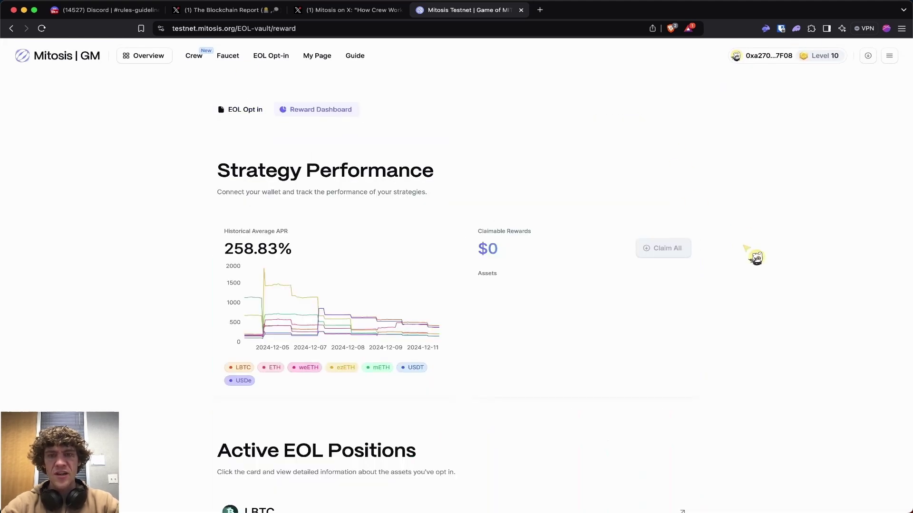
pyautogui.scroll(-2, 753, 257)
pyautogui.scroll(-5, 756, 255)
pyautogui.scroll(-4, 756, 258)
pyautogui.scroll(-2, 756, 257)
pyautogui.scroll(-2, 756, 257)
pyautogui.scroll(3, 756, 256)
pyautogui.scroll(4, 756, 258)
pyautogui.scroll(3, 756, 257)
pyautogui.scroll(3, 755, 257)
pyautogui.scroll(-6, 757, 256)
pyautogui.scroll(8, 755, 257)
pyautogui.scroll(1, 713, 271)
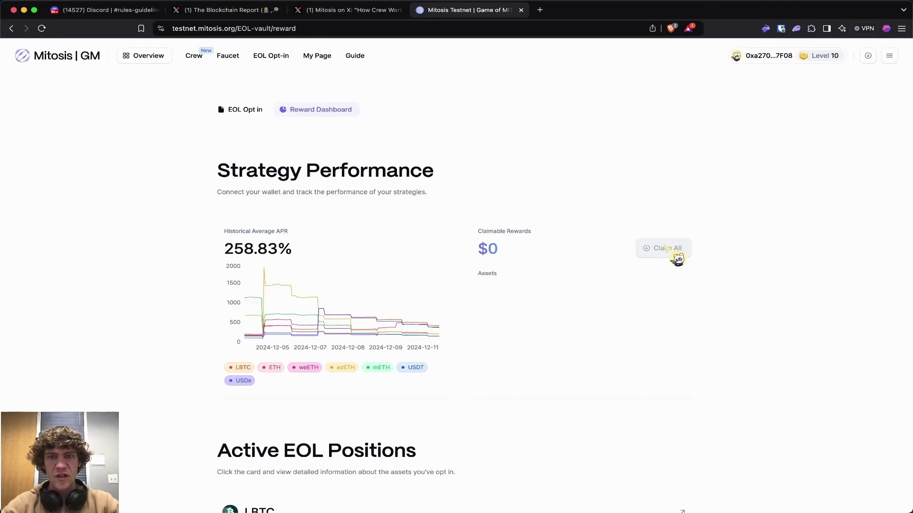
pyautogui.scroll(-1, 681, 256)
pyautogui.scroll(-1, 679, 255)
pyautogui.scroll(-5, 680, 255)
pyautogui.scroll(-2, 307, 414)
pyautogui.scroll(1, 306, 418)
pyautogui.scroll(6, 309, 417)
pyautogui.click(163, 60)
# Go to My Page and check that a Cluster combines 2 Cells at 70% success
pyautogui.click(229, 346)
pyautogui.moveTo(573, 213)
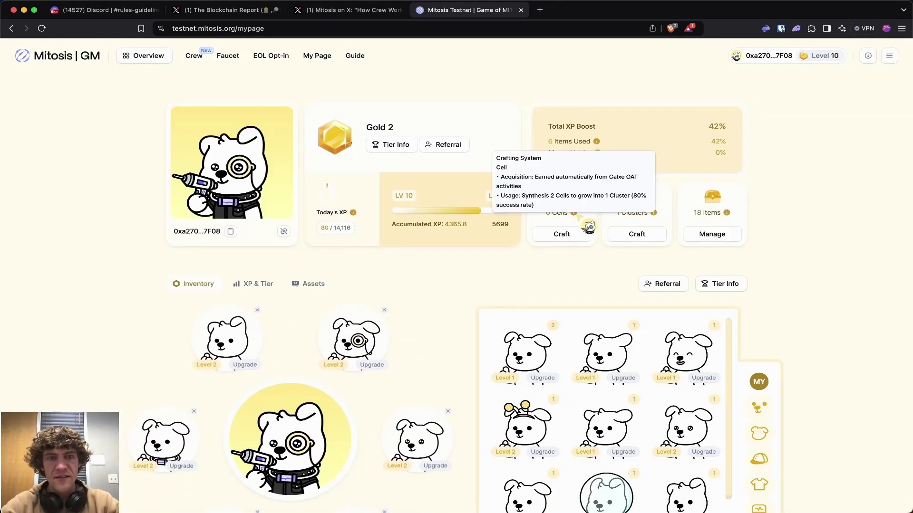
pyautogui.scroll(-1, 454, 286)
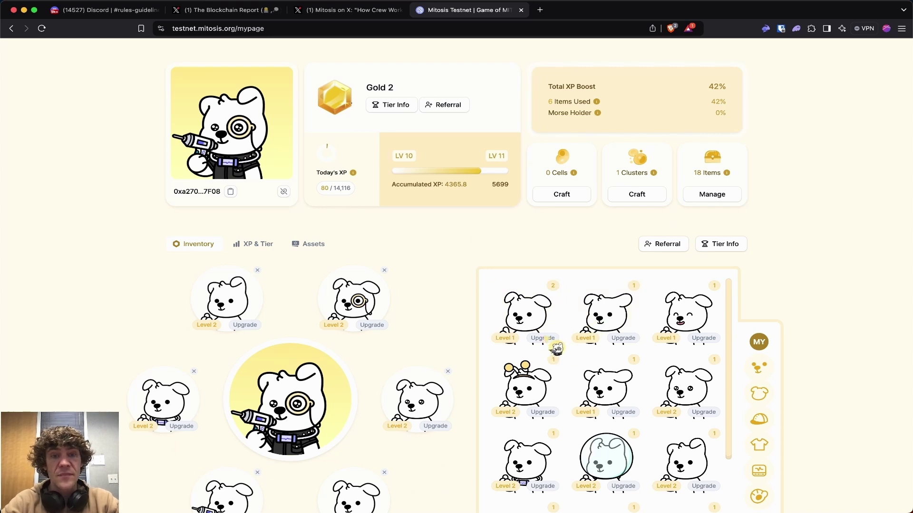
# Try upgrading Ear (Perked), finding it needs 3 Clusters while only 1 is held
pyautogui.click(720, 202)
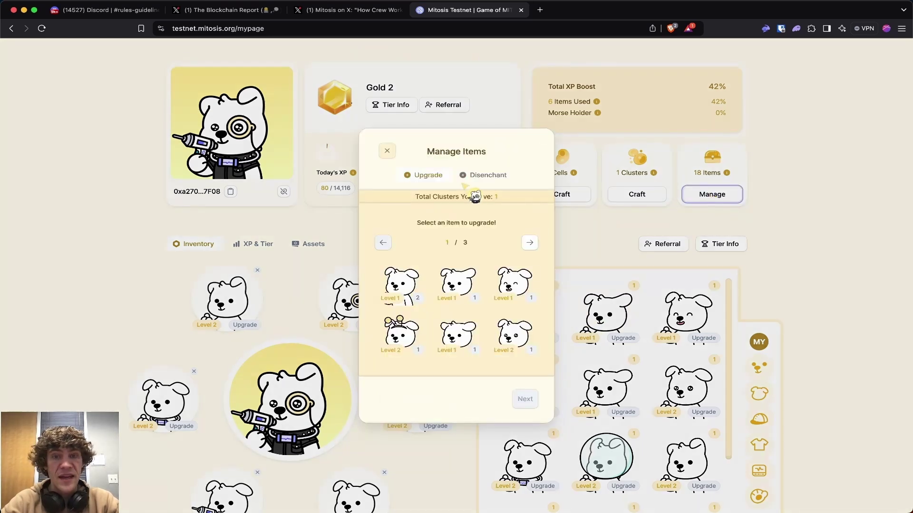
pyautogui.click(469, 299)
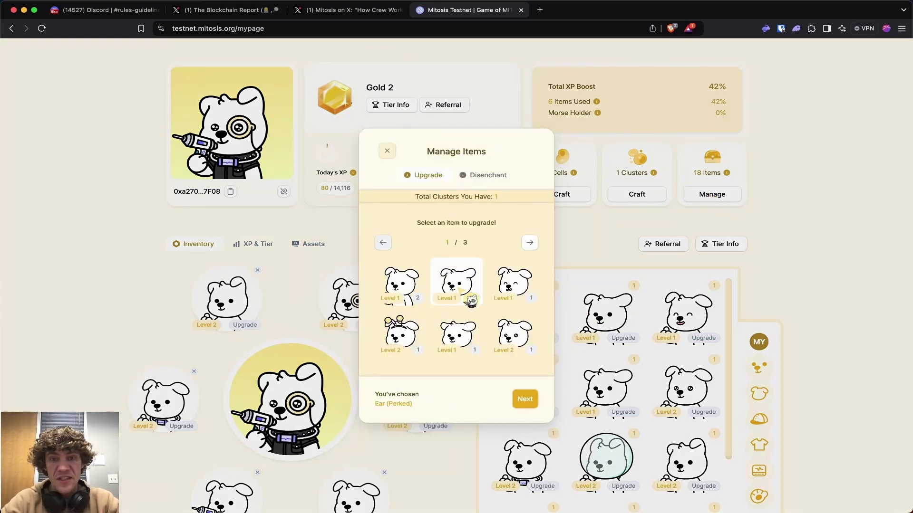
pyautogui.click(519, 394)
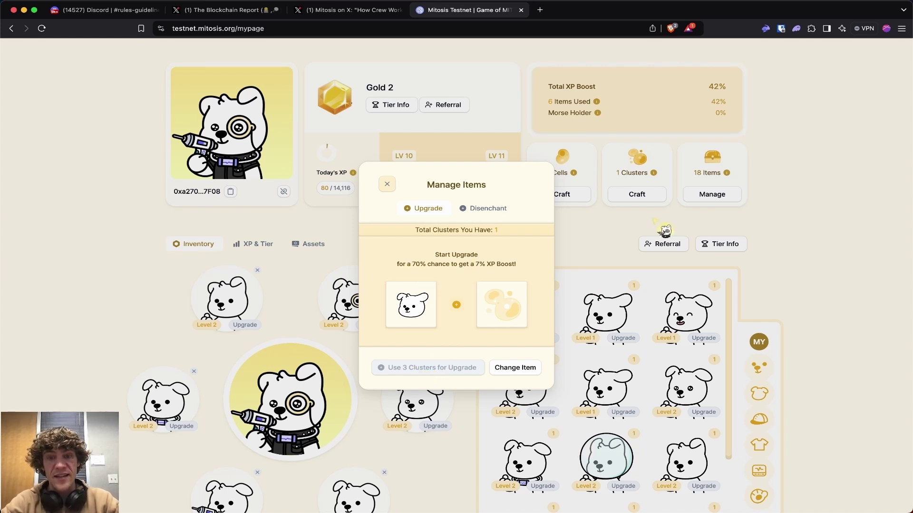
pyautogui.click(387, 184)
pyautogui.click(711, 194)
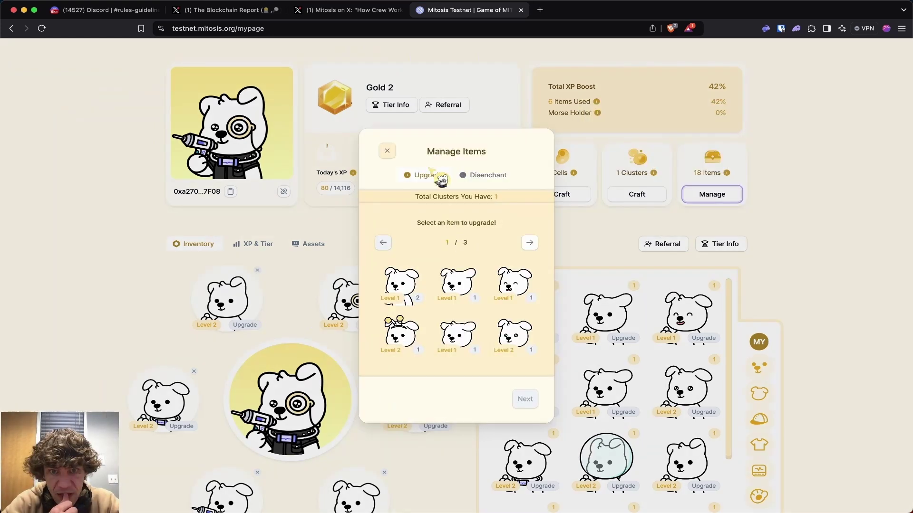
pyautogui.click(387, 150)
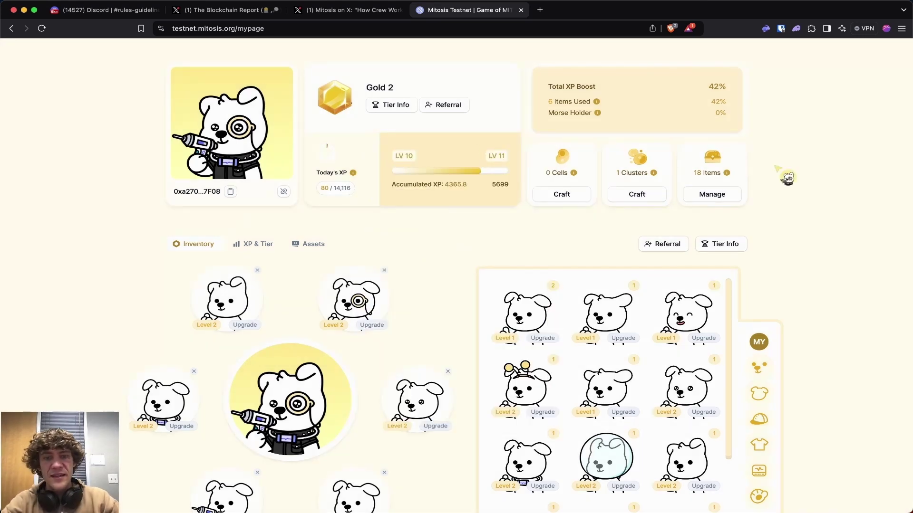
pyautogui.scroll(-2, 786, 179)
pyautogui.scroll(3, 786, 179)
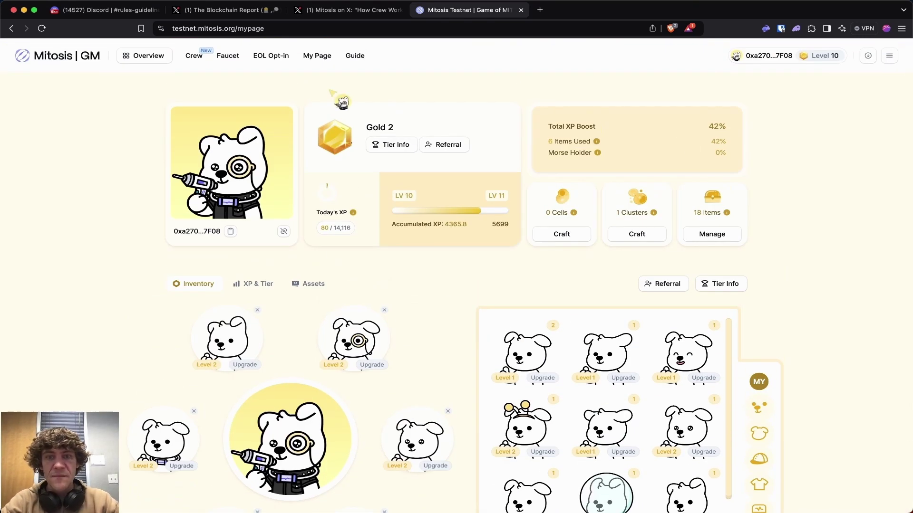
# Launch Chromo Exchange from the Overview dApps list and go to its Swap page
pyautogui.click(143, 56)
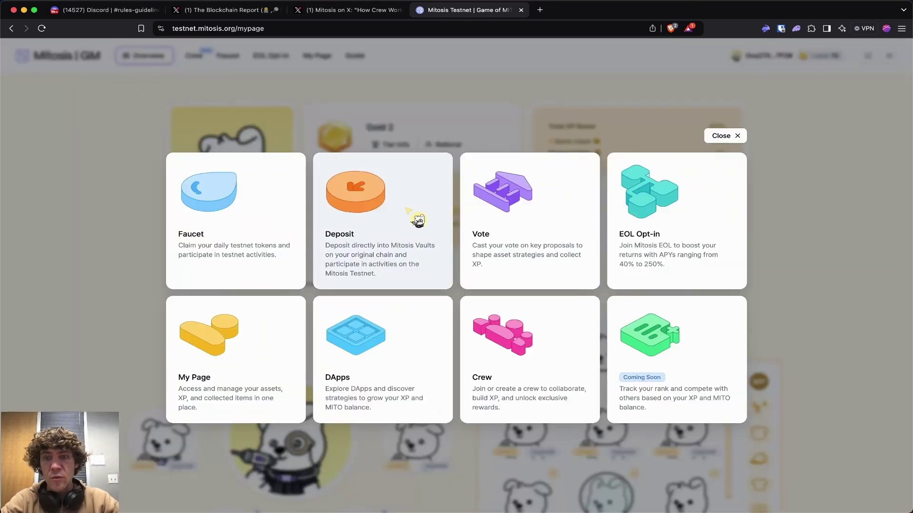
pyautogui.click(391, 333)
pyautogui.click(651, 74)
pyautogui.click(670, 133)
pyautogui.moveTo(472, 63)
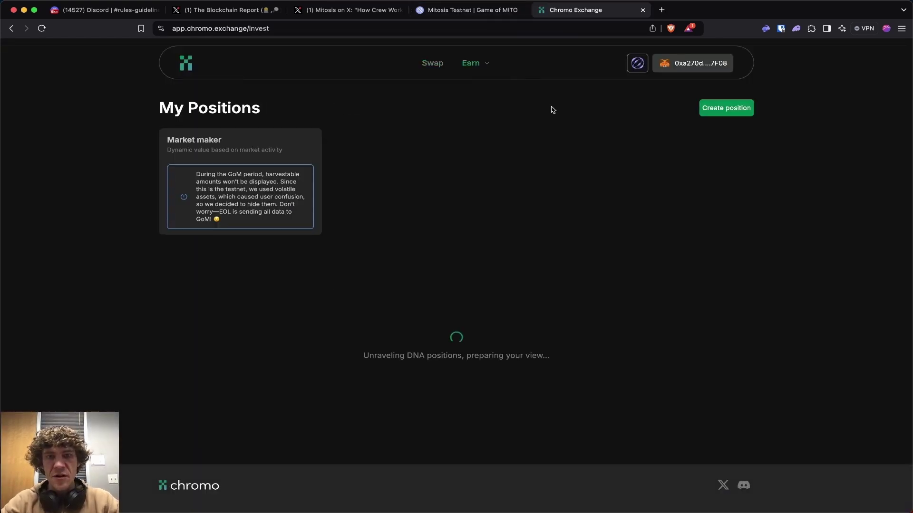
pyautogui.click(432, 63)
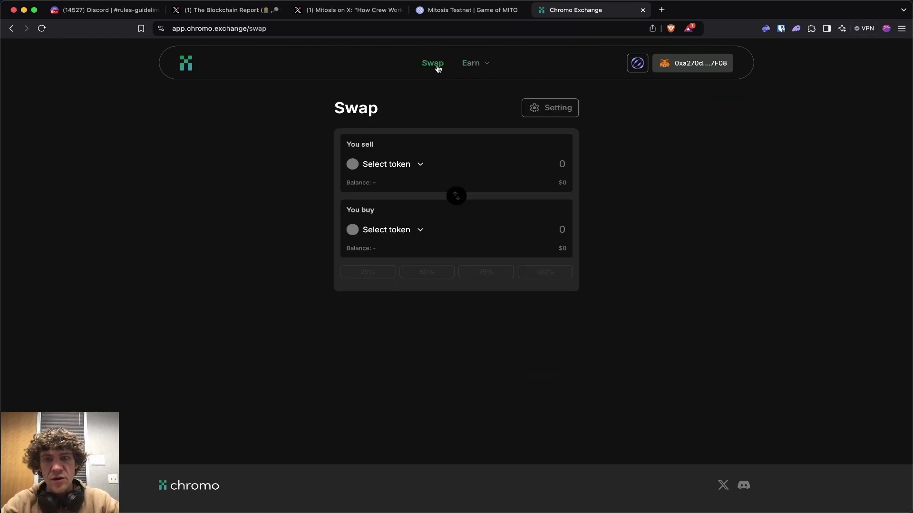
# Compare miUSDT, miweETH and miezETH sell balances, leaving miezETH as the token to sell
pyautogui.click(391, 166)
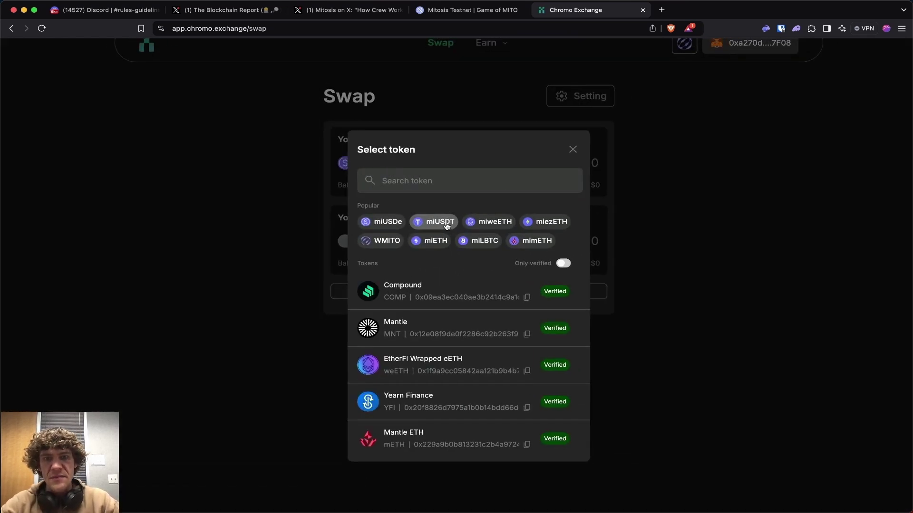
pyautogui.click(437, 217)
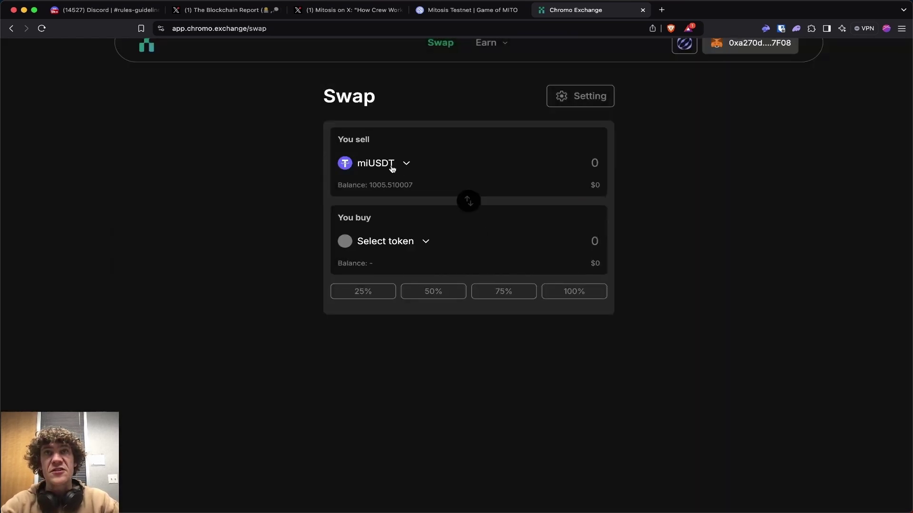
pyautogui.click(391, 166)
pyautogui.click(487, 224)
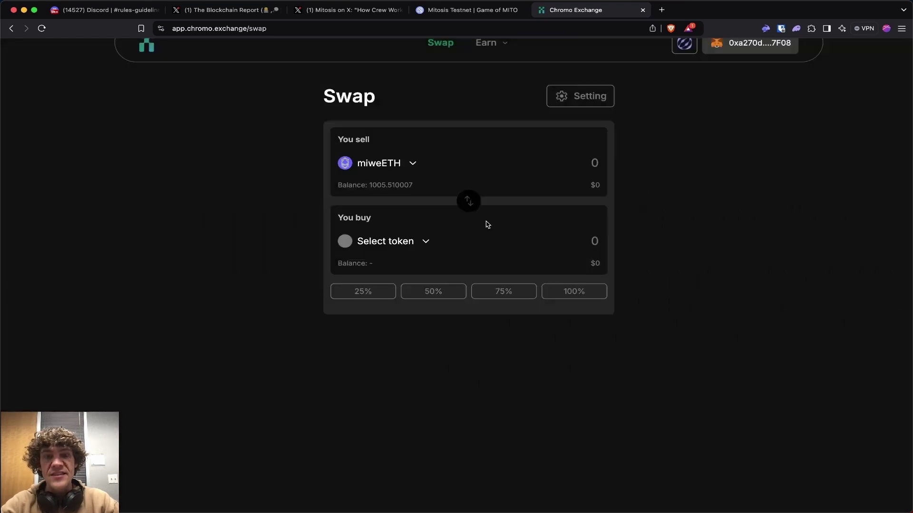
pyautogui.click(397, 167)
pyautogui.click(527, 217)
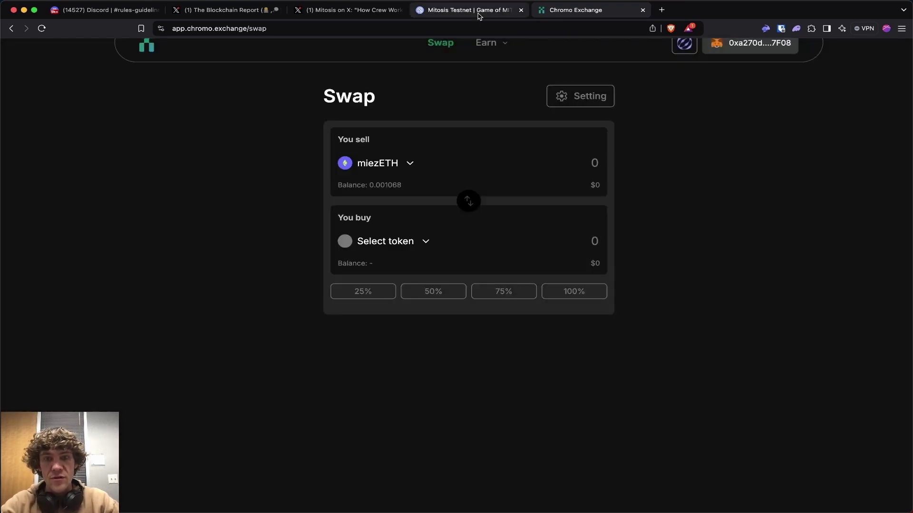
# Check the ETH vault's 0.075 miETH, then open the USDT vault showing 1,005.51 miUSDT
pyautogui.click(478, 10)
pyautogui.click(271, 56)
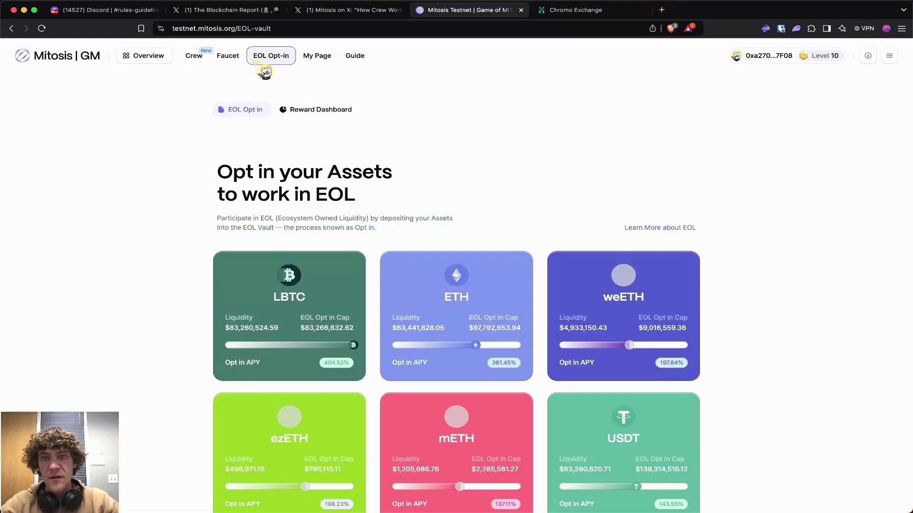
pyautogui.click(332, 117)
pyautogui.scroll(-5, 734, 183)
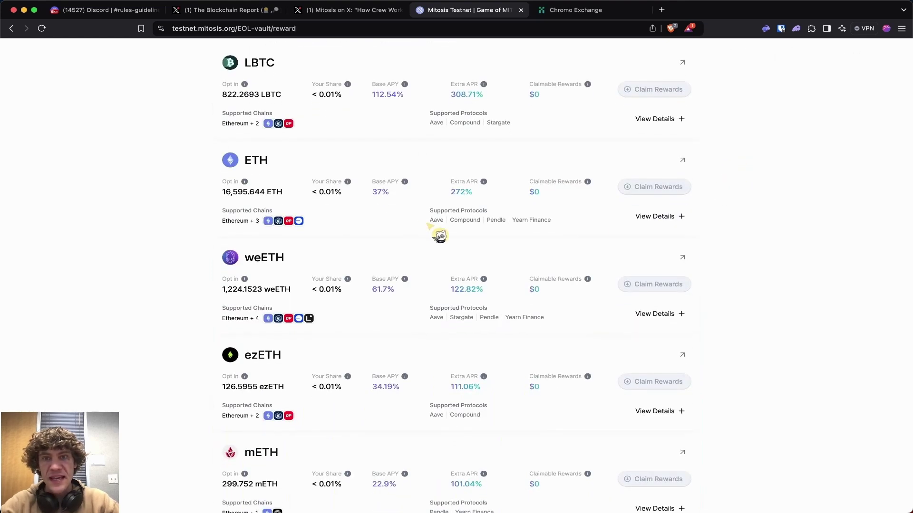
pyautogui.scroll(-3, 367, 255)
pyautogui.scroll(4, 377, 163)
pyautogui.scroll(10, 279, 194)
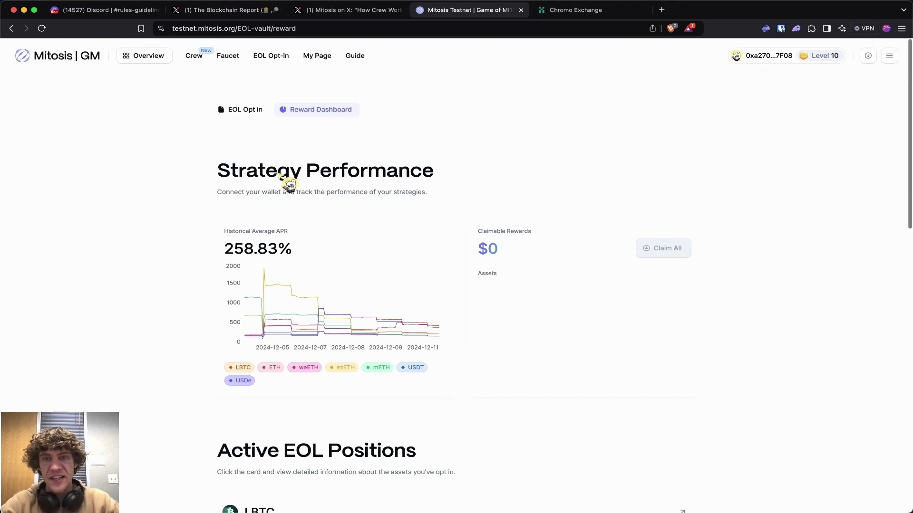
pyautogui.click(245, 110)
pyautogui.click(570, 307)
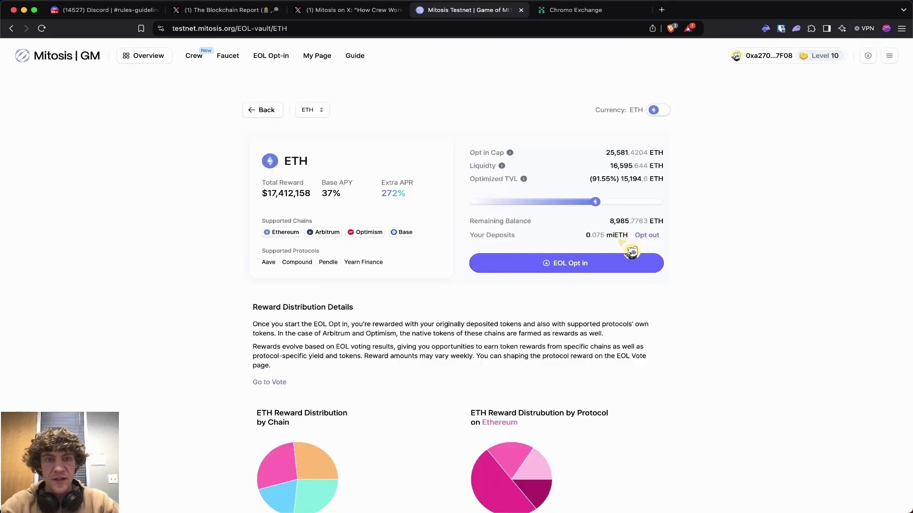
pyautogui.click(310, 111)
pyautogui.scroll(-1, 321, 189)
pyautogui.click(322, 200)
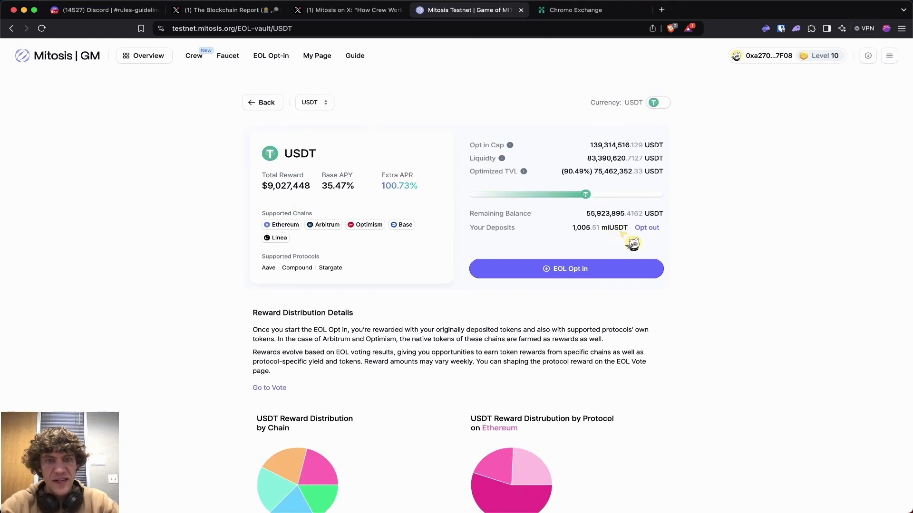
# Pick miUSDT to sell, cross-checking the USDT deposit on the Mitosis vault tab
pyautogui.click(575, 10)
pyautogui.click(381, 241)
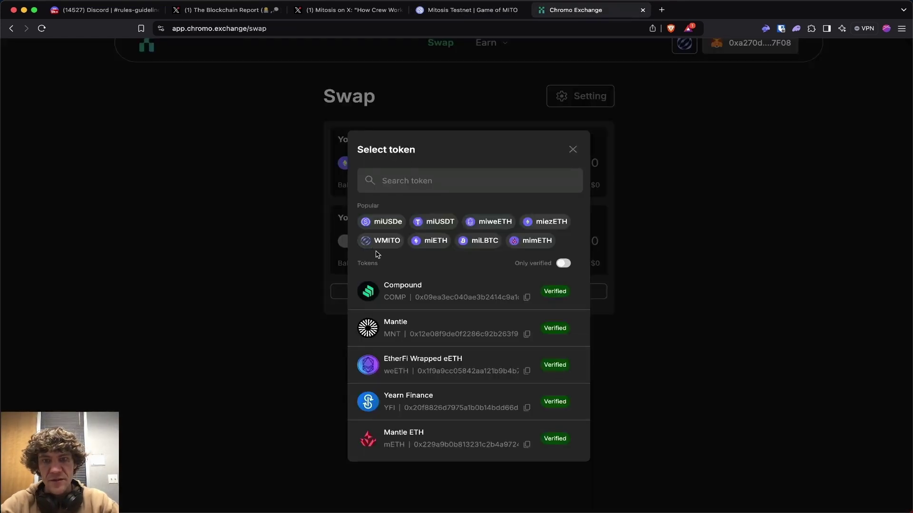
pyautogui.click(430, 221)
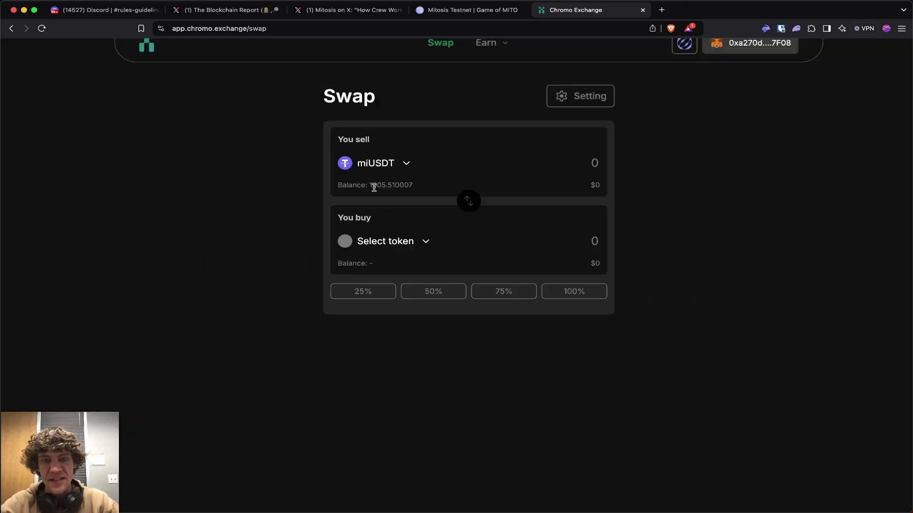
pyautogui.click(478, 10)
pyautogui.click(578, 10)
pyautogui.click(501, 10)
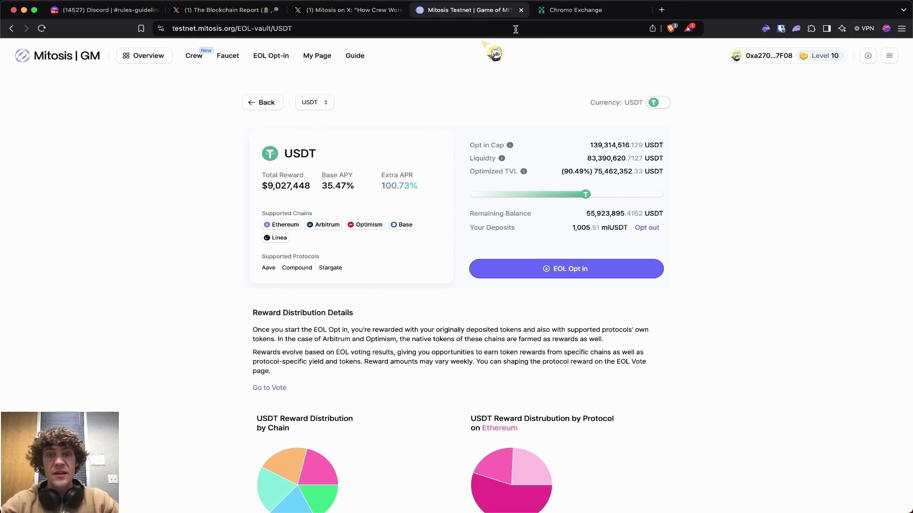
pyautogui.click(574, 10)
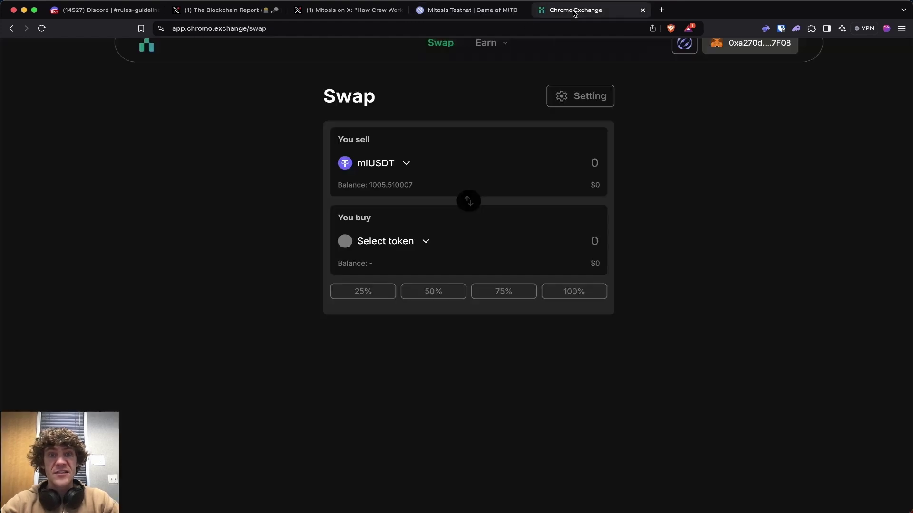
# Choose Compound (COMP) as the token to buy
pyautogui.click(399, 240)
pyautogui.click(656, 128)
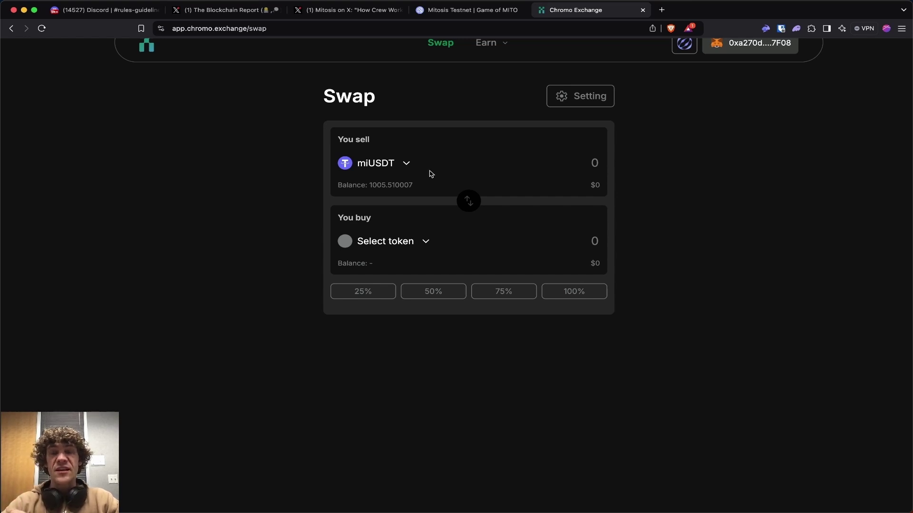
pyautogui.click(424, 244)
pyautogui.click(410, 292)
pyautogui.write('200')
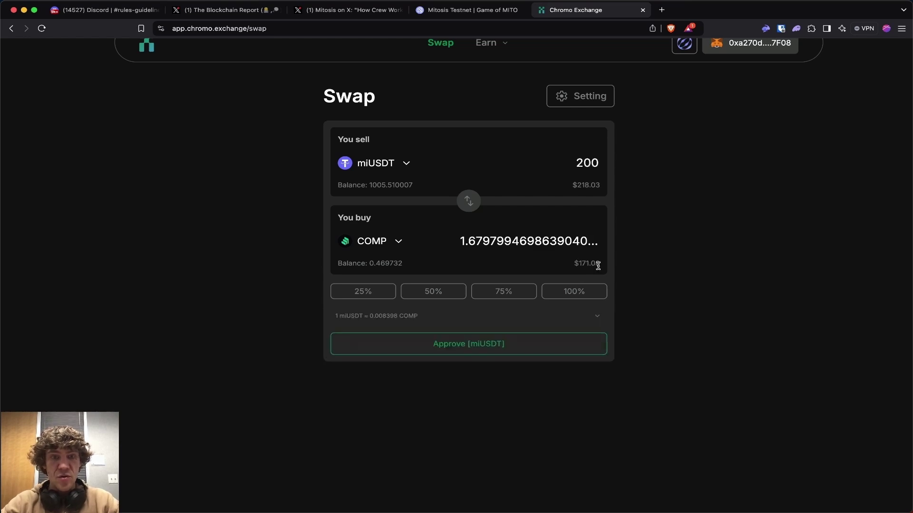
# Approve miUSDT spending and attempt a 200 miUSDT swap, which fails on slippage
pyautogui.click(448, 348)
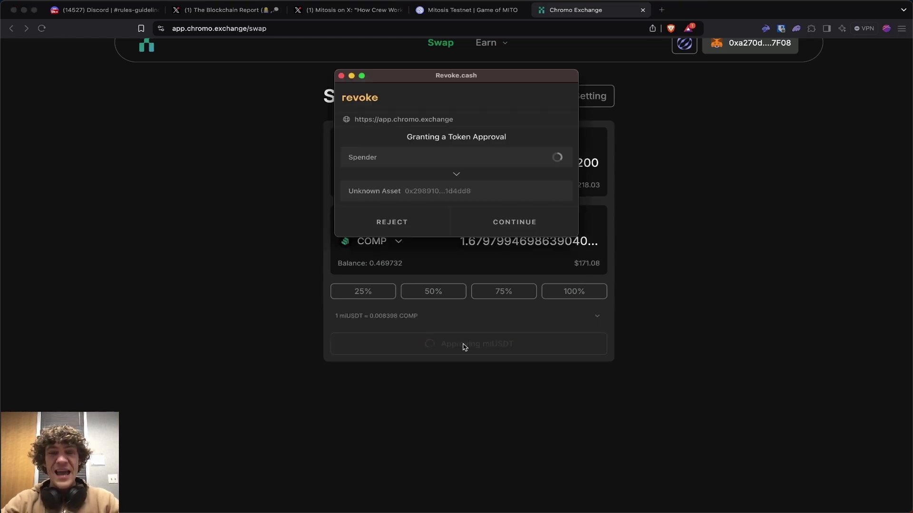
pyautogui.click(518, 221)
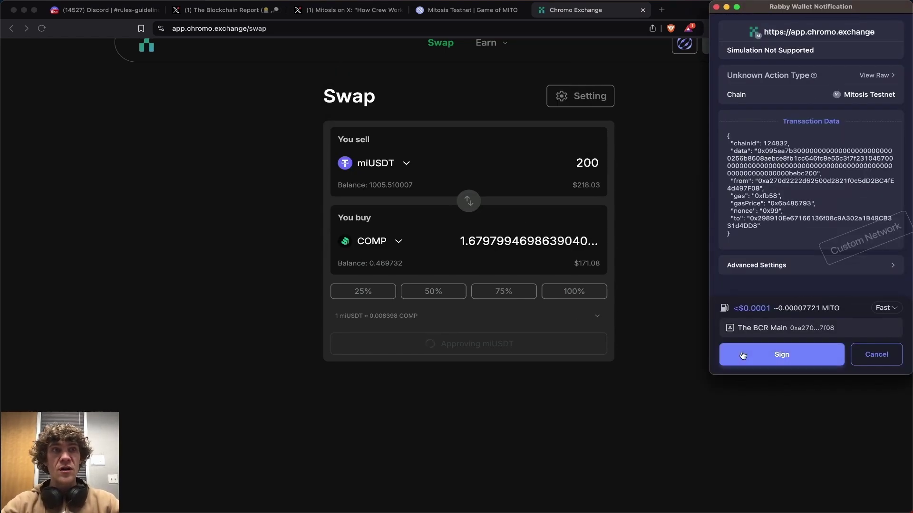
pyautogui.click(741, 355)
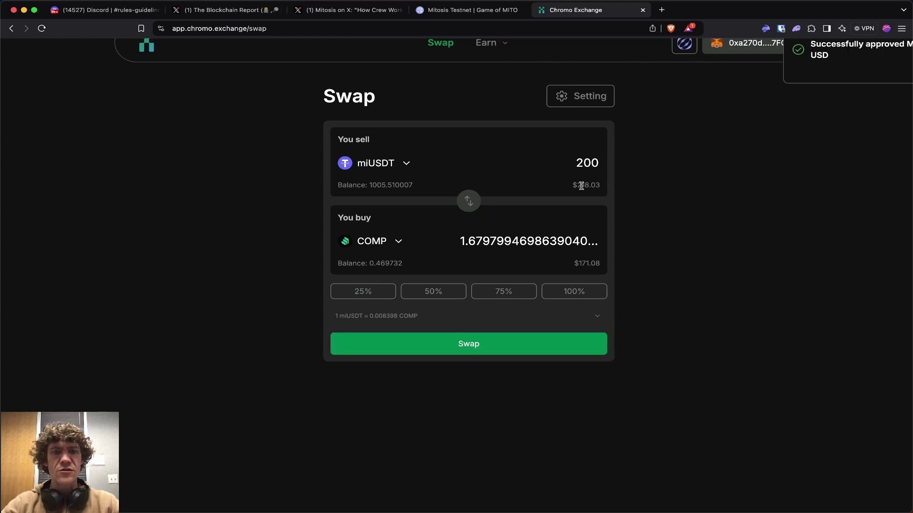
pyautogui.click(537, 351)
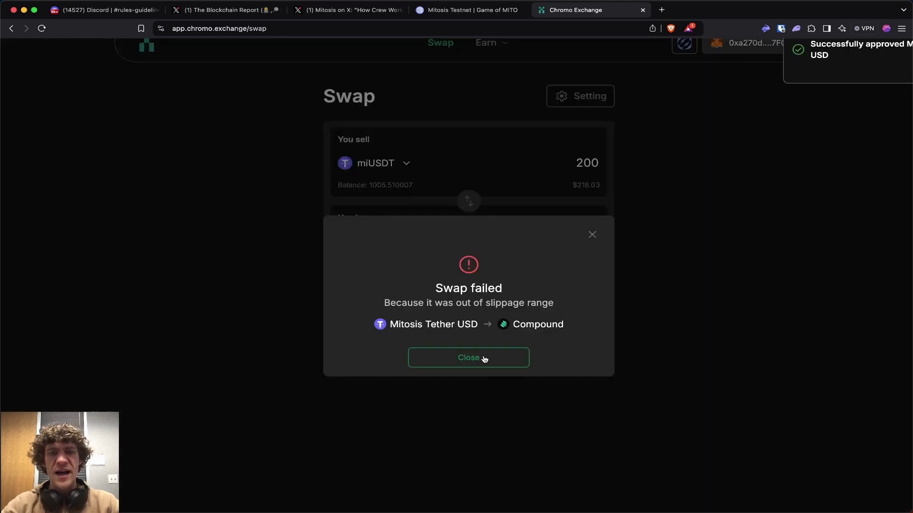
pyautogui.click(484, 359)
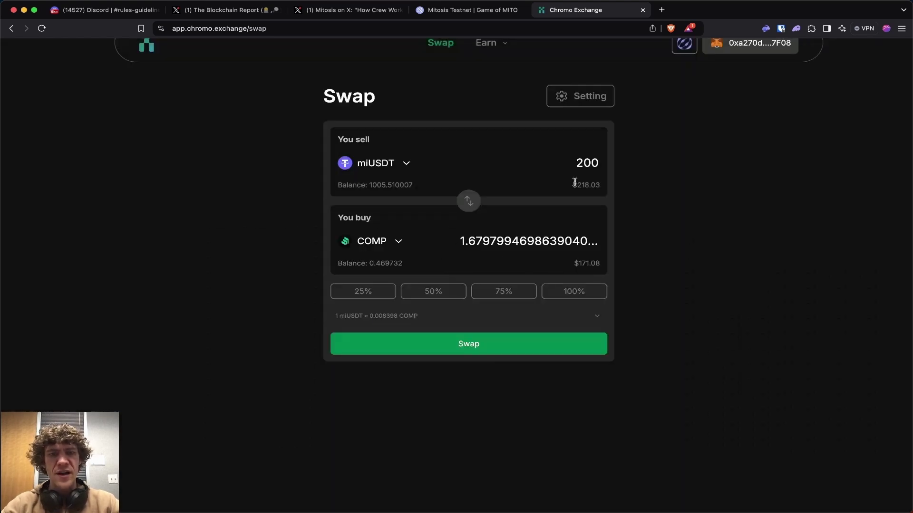
# Swap 198 miUSDT for about 1.67 COMP, raising the COMP balance to 2.14
pyautogui.doubleClick(591, 162)
pyautogui.write('199')
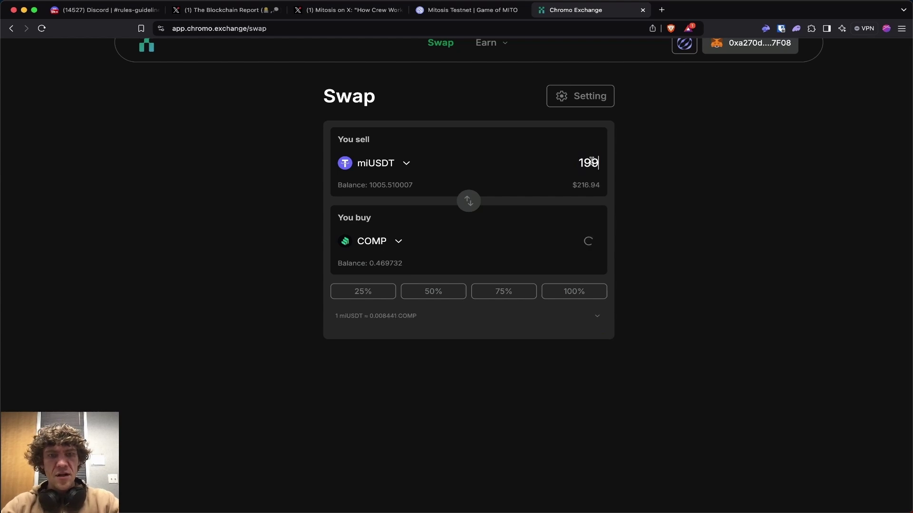
pyautogui.press('BackSpace')
pyautogui.write('8')
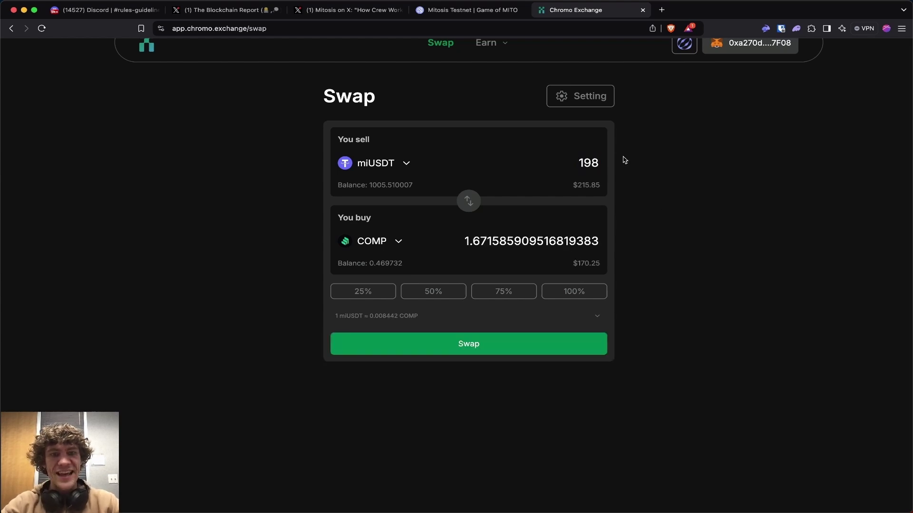
pyautogui.click(519, 350)
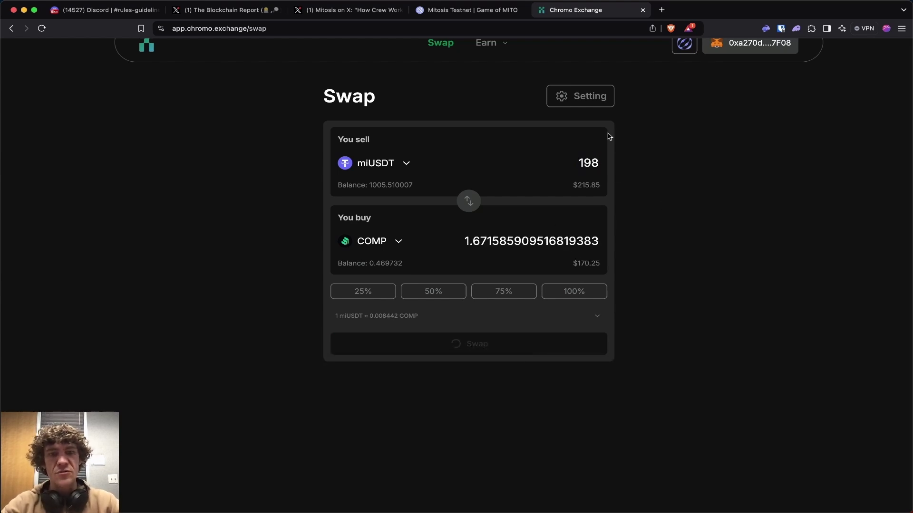
pyautogui.click(788, 354)
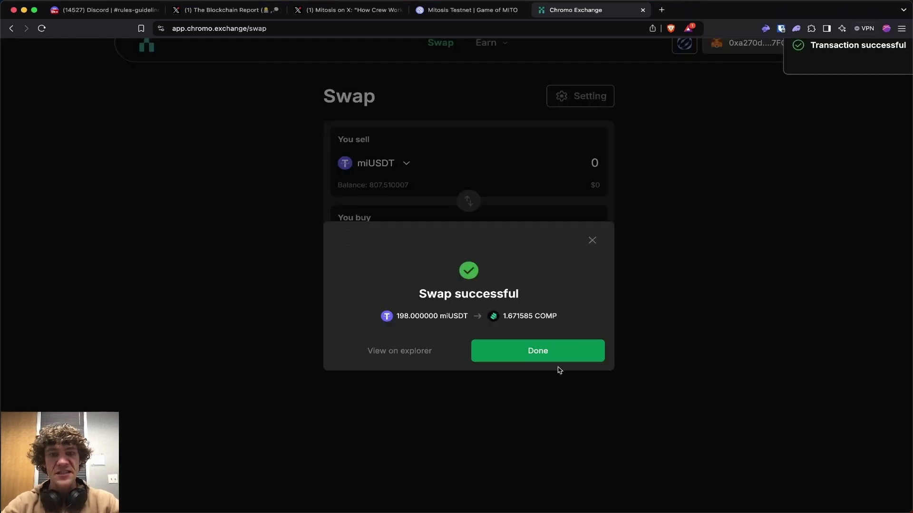
pyautogui.click(554, 359)
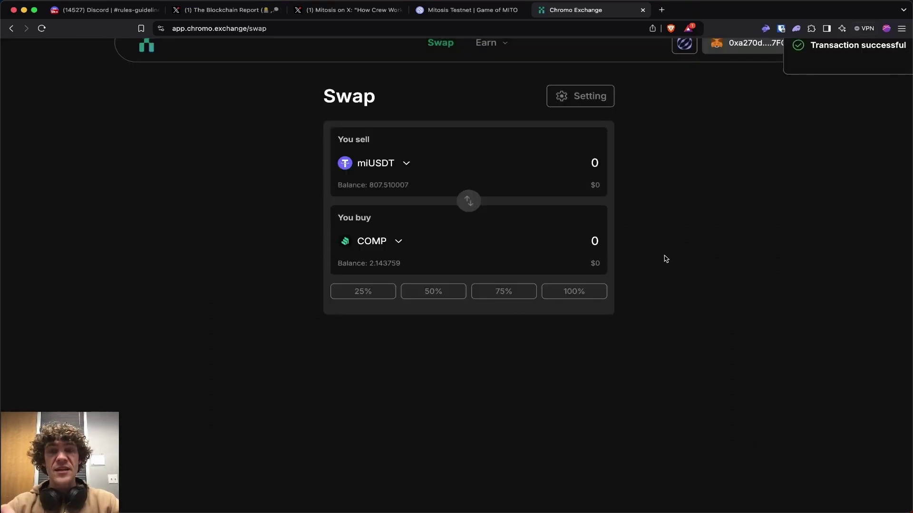
# Browse the pools list and try picking OP as the buy token from the OP-WMITO pool
pyautogui.click(382, 244)
pyautogui.scroll(-3, 456, 326)
pyautogui.click(477, 43)
pyautogui.click(496, 86)
pyautogui.scroll(-3, 623, 259)
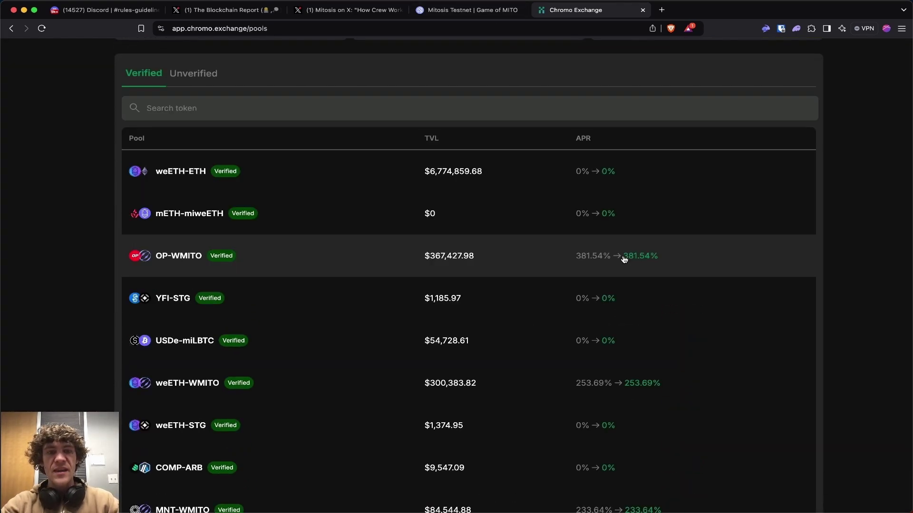
pyautogui.scroll(-1, 664, 255)
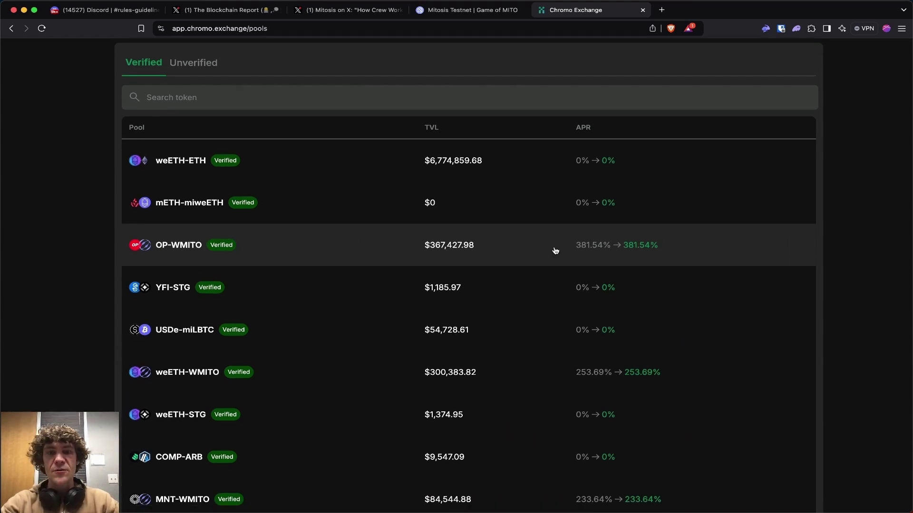
pyautogui.scroll(1, 218, 276)
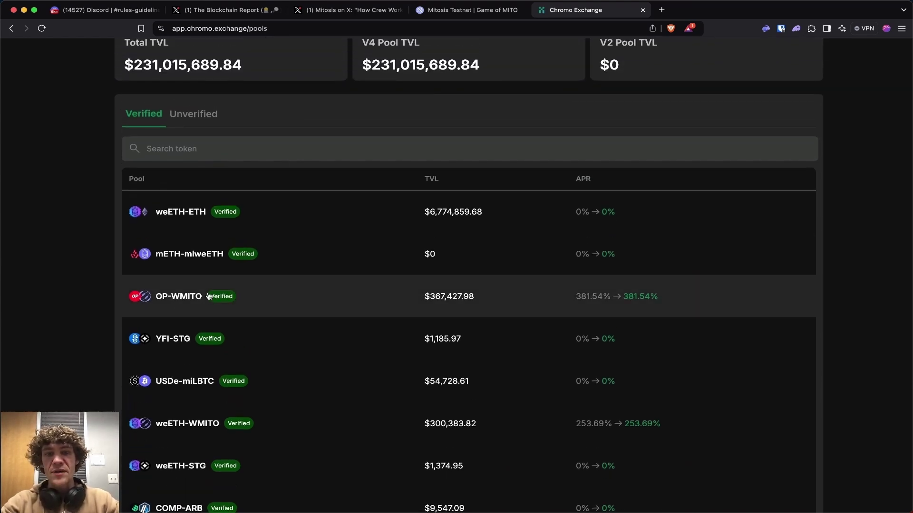
pyautogui.click(346, 282)
pyautogui.click(398, 270)
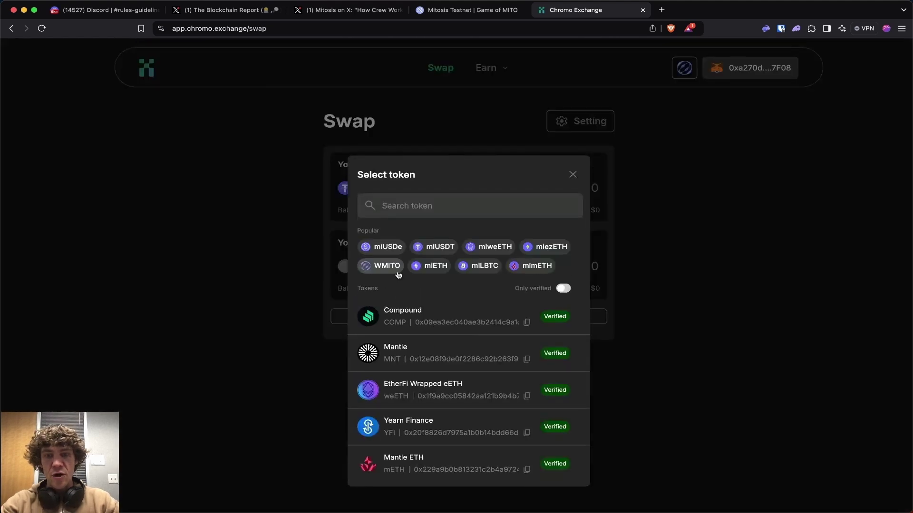
pyautogui.scroll(-3, 422, 360)
pyautogui.scroll(-5, 418, 364)
pyautogui.click(432, 397)
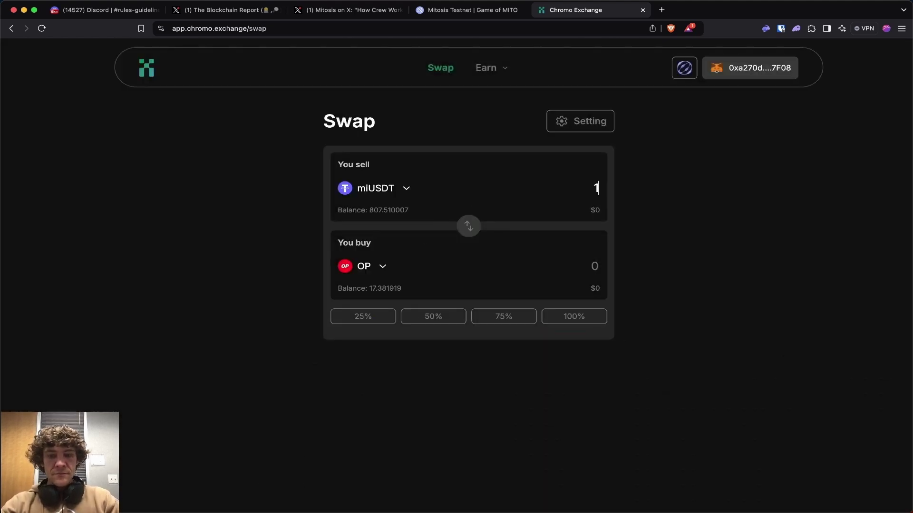
# Go back to the pools list and start adding liquidity to the miUSDe–USDT pool
pyautogui.moveTo(490, 67)
pyautogui.click(508, 111)
pyautogui.scroll(-2, 428, 286)
pyautogui.scroll(-2, 271, 292)
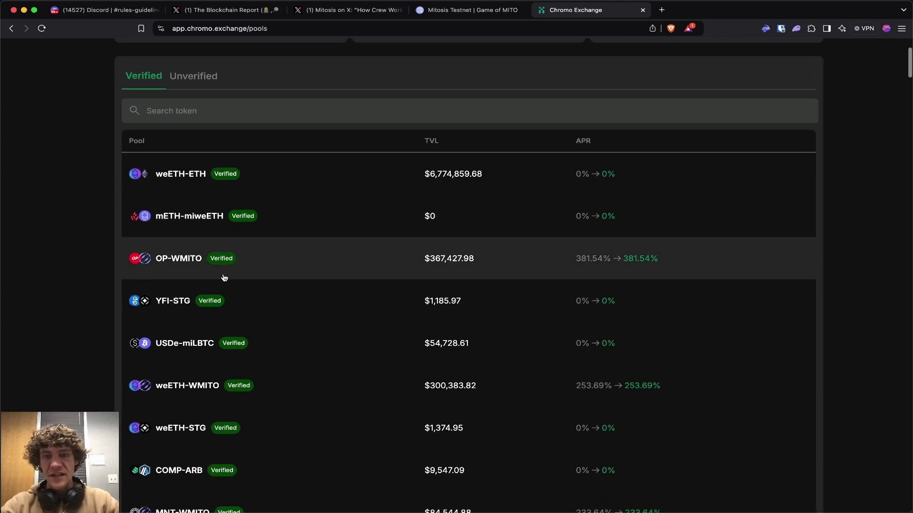
pyautogui.scroll(-5, 214, 257)
pyautogui.scroll(-2, 329, 293)
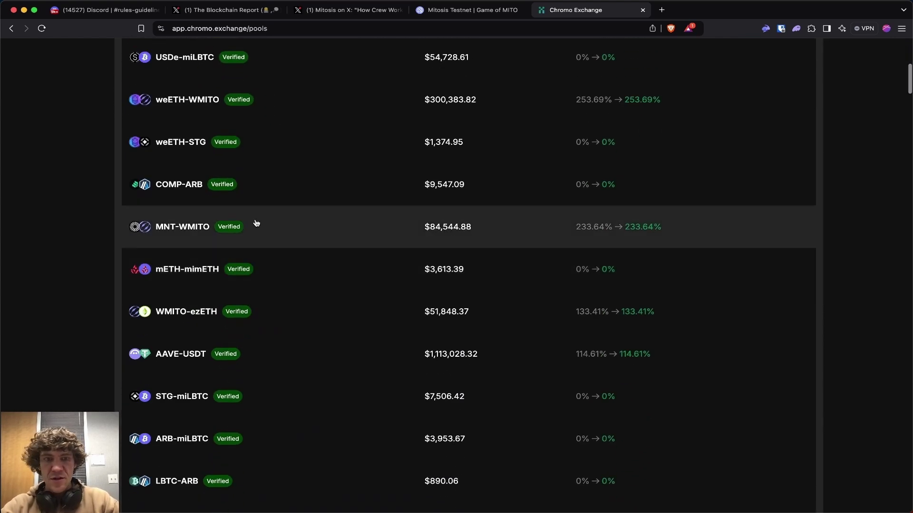
pyautogui.scroll(-2, 337, 230)
pyautogui.scroll(-3, 337, 230)
pyautogui.scroll(-4, 337, 230)
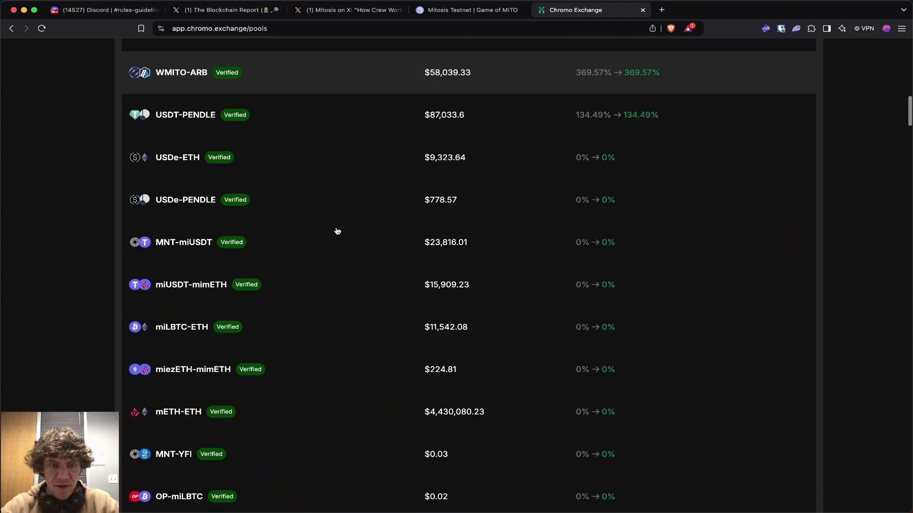
pyautogui.scroll(-2, 336, 231)
pyautogui.scroll(-1, 314, 261)
pyautogui.scroll(-4, 287, 290)
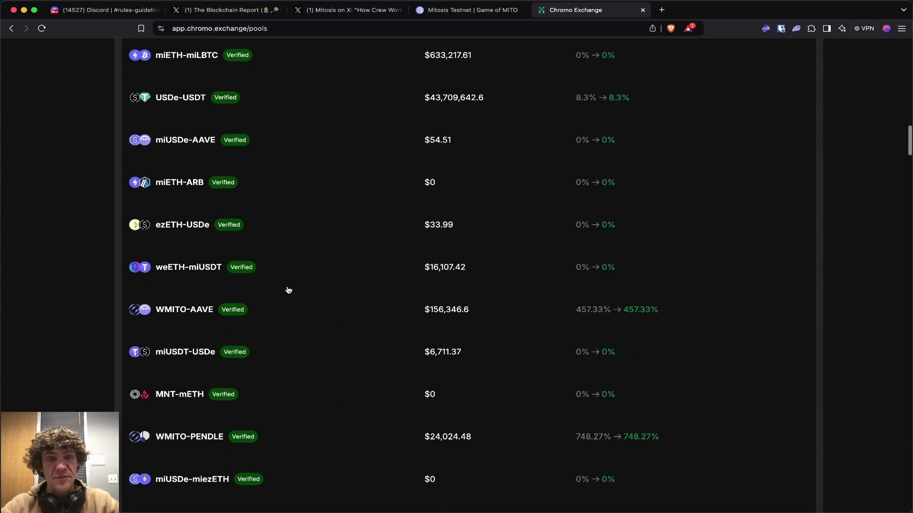
pyautogui.scroll(-1, 288, 290)
pyautogui.scroll(-7, 300, 282)
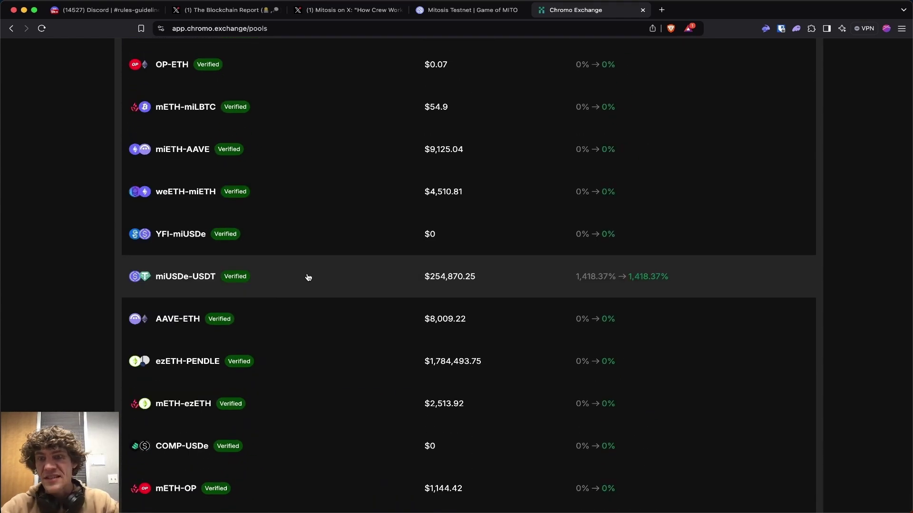
pyautogui.click(308, 277)
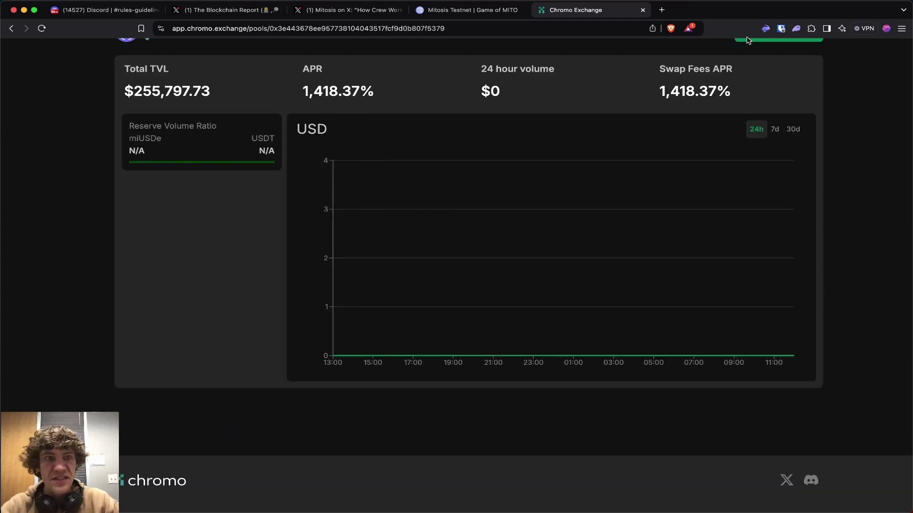
pyautogui.click(749, 40)
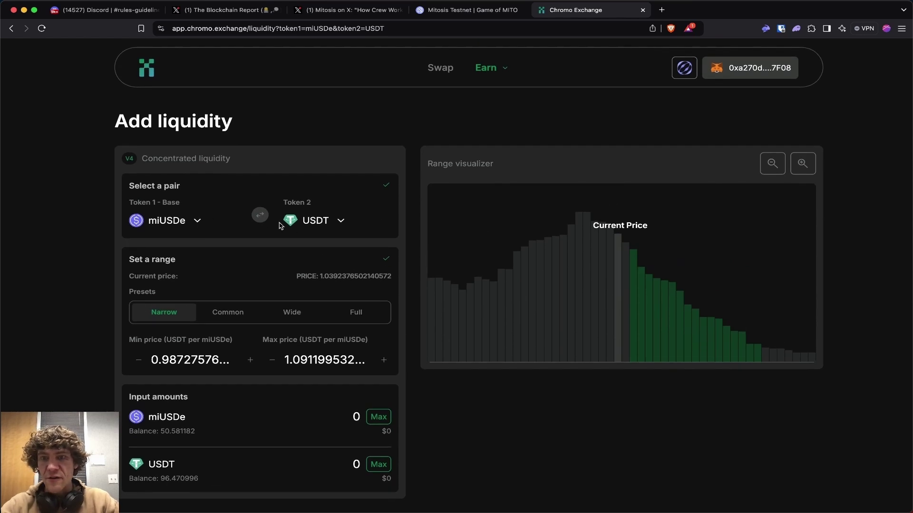
pyautogui.scroll(-2, 288, 226)
# Choose the wide price range and fill maximum amounts: 50.58 miUSDe plus USDT
pyautogui.click(298, 223)
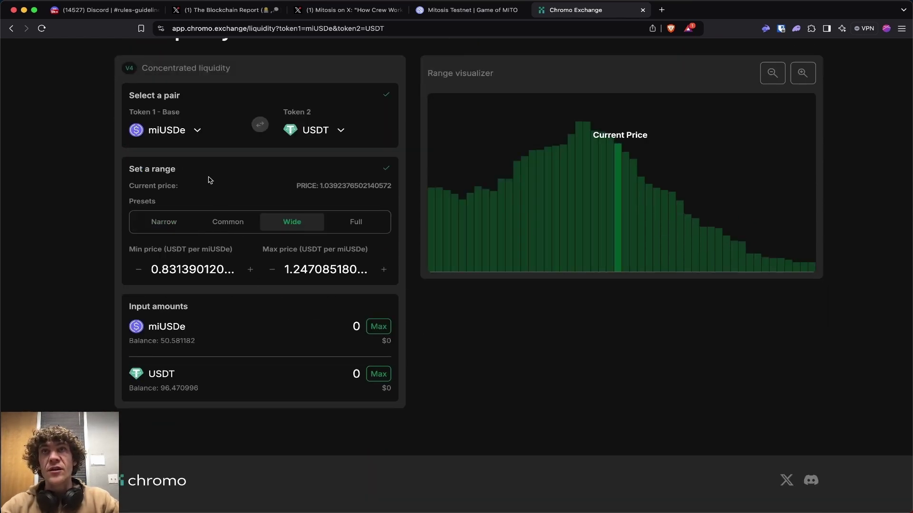
pyautogui.click(378, 327)
pyautogui.click(379, 374)
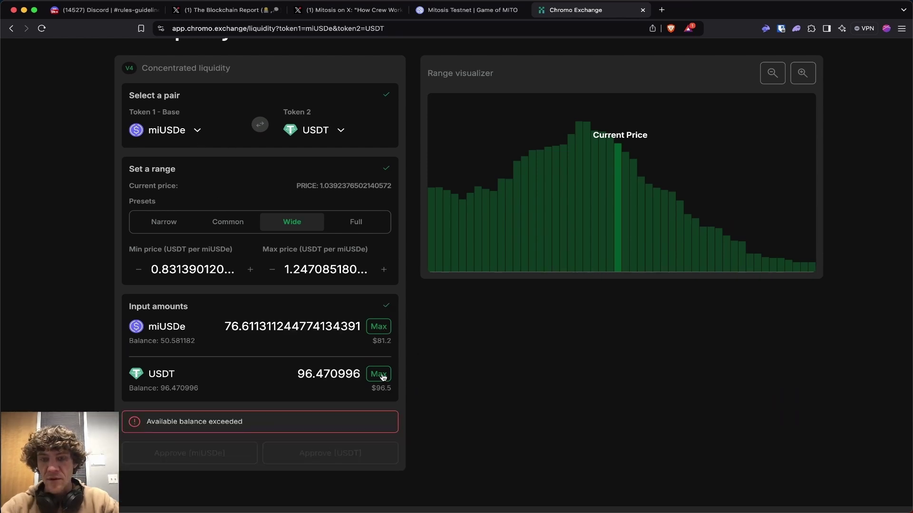
pyautogui.click(379, 327)
# Approve miUSDe with a Rabby signature and submit the miUSDe/USDT position
pyautogui.click(189, 421)
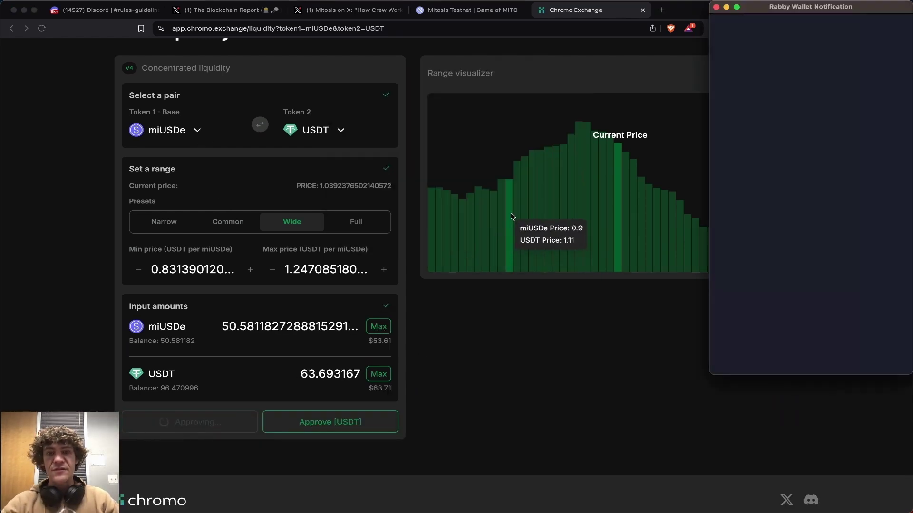
pyautogui.click(765, 354)
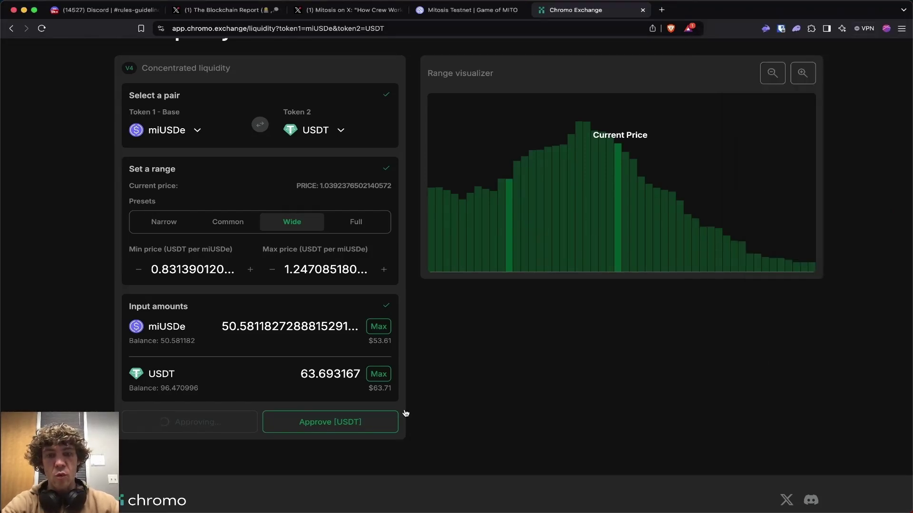
pyautogui.click(355, 425)
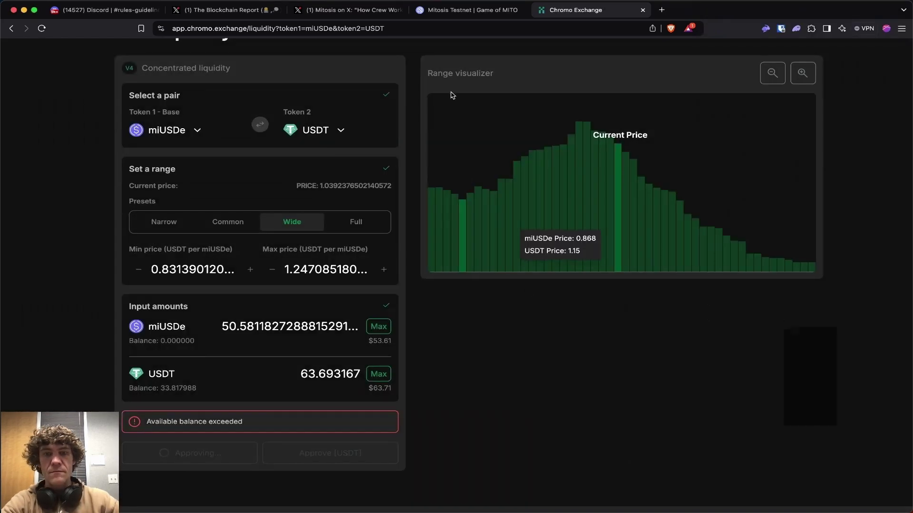
pyautogui.scroll(2, 221, 54)
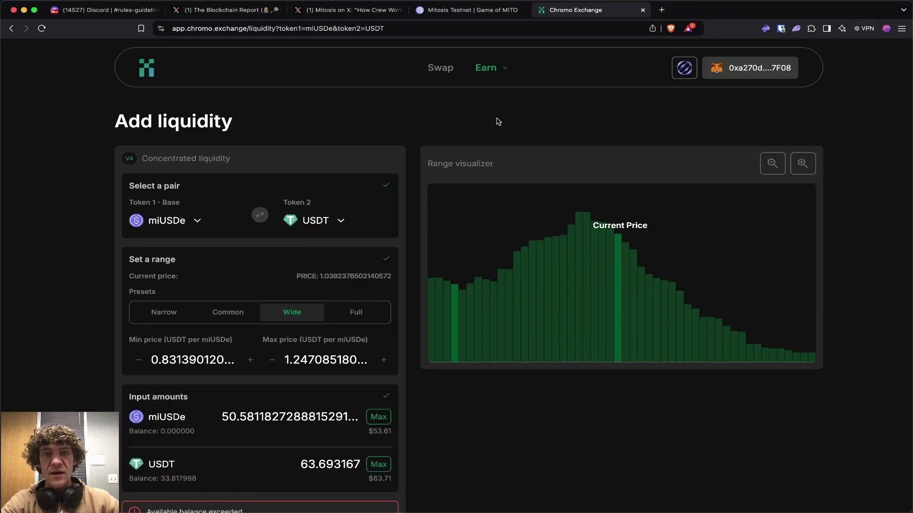
# Bring up the verified pools list using the Super+Left shortcut
pyautogui.press('super+Left')
pyautogui.scroll(-3, 601, 122)
pyautogui.scroll(-10, 587, 213)
pyautogui.scroll(-10, 587, 212)
pyautogui.scroll(3, 586, 212)
pyautogui.scroll(5, 590, 211)
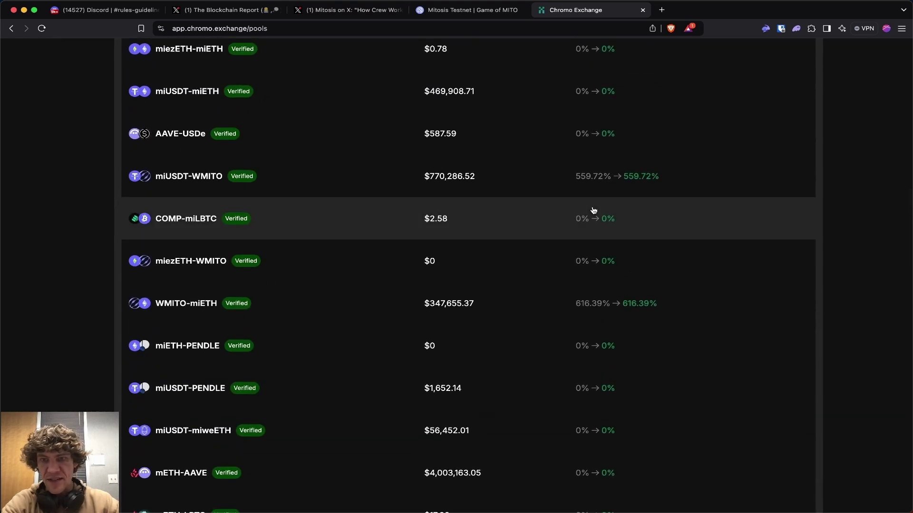
pyautogui.scroll(5, 593, 211)
pyautogui.scroll(5, 593, 211)
pyautogui.scroll(5, 394, 376)
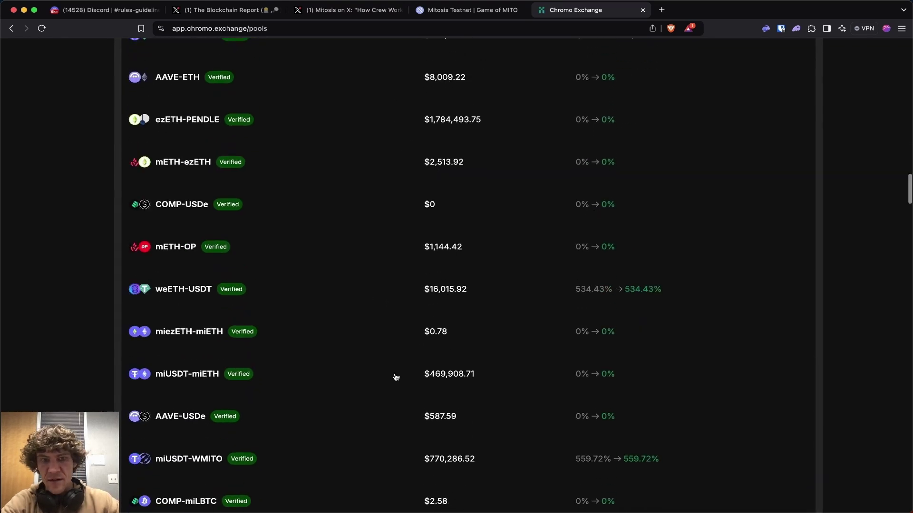
pyautogui.scroll(3, 395, 377)
pyautogui.scroll(10, 367, 188)
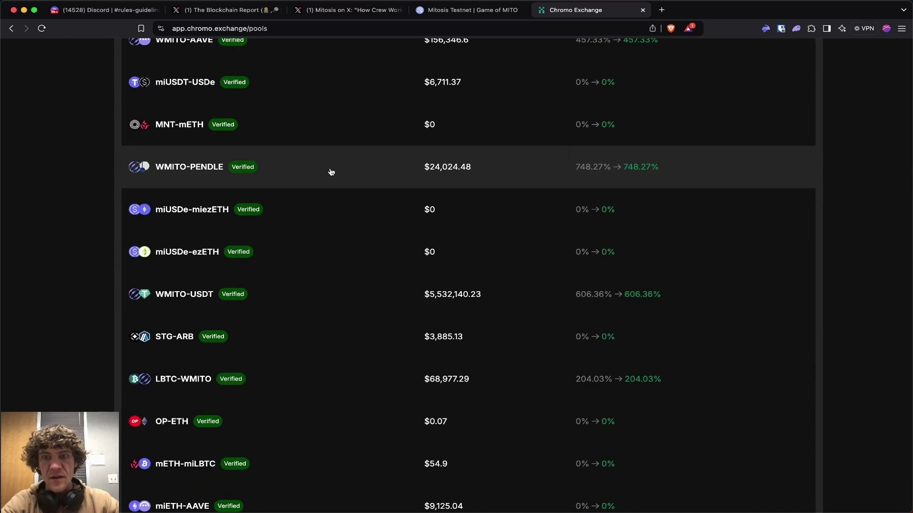
pyautogui.scroll(10, 278, 171)
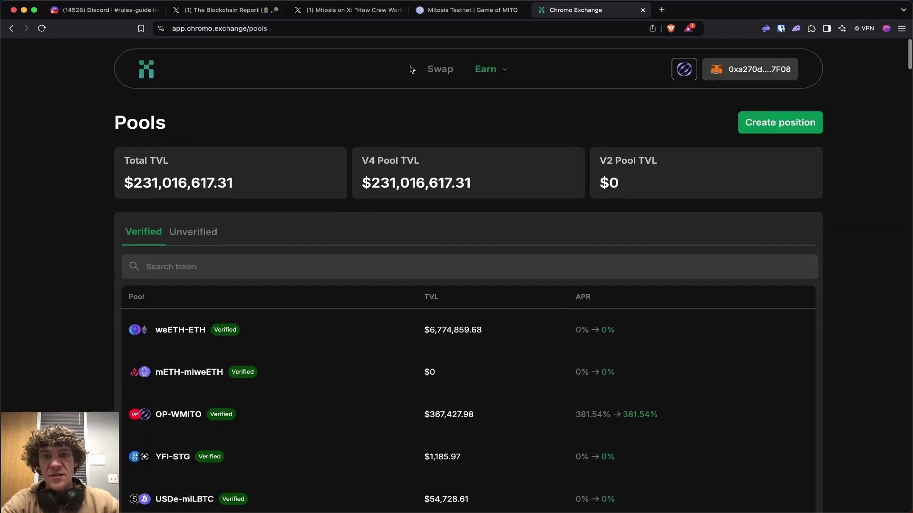
# Swap 198 miUSDT for about 4.23 WMITO, with approval and a wallet signature
pyautogui.click(447, 68)
pyautogui.click(404, 189)
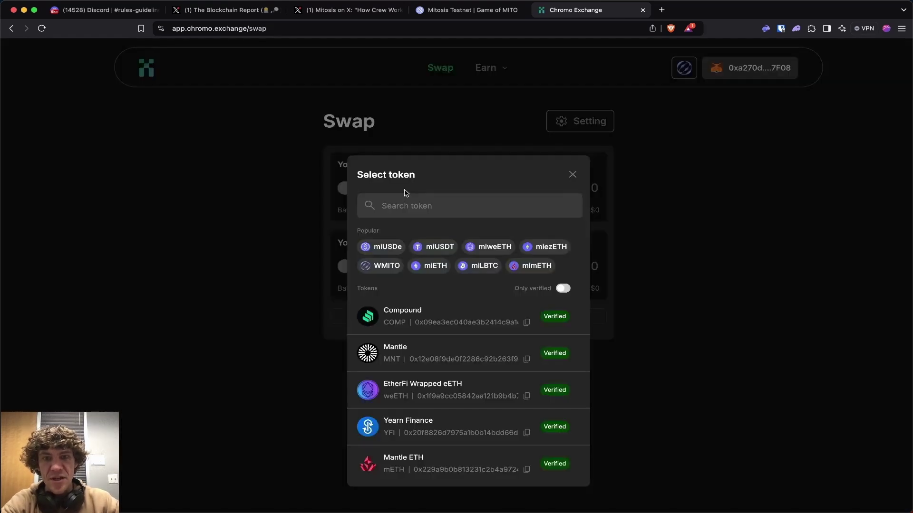
pyautogui.click(442, 247)
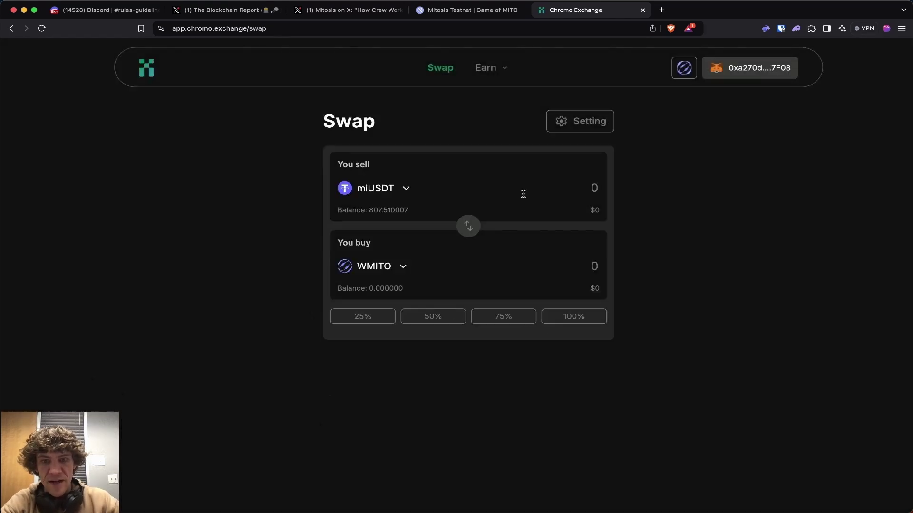
pyautogui.click(523, 193)
pyautogui.write('200')
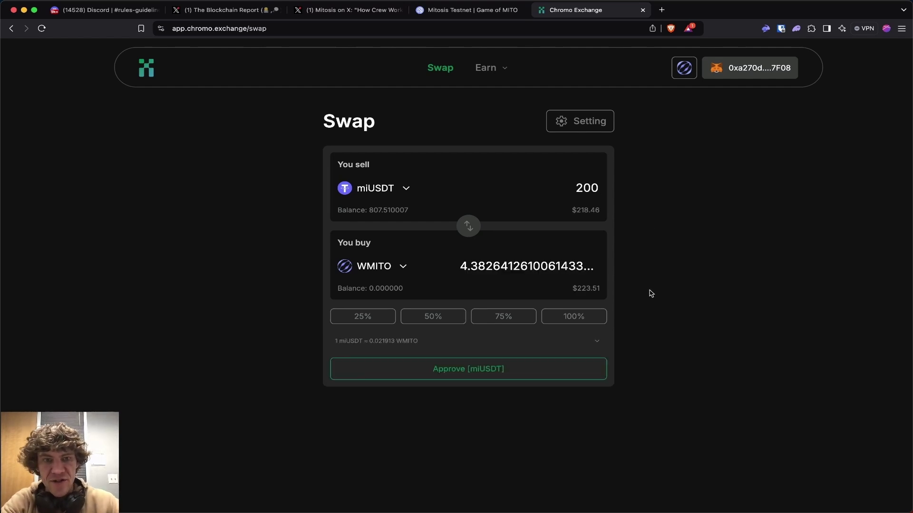
pyautogui.click(479, 373)
pyautogui.press('BackSpace')
pyautogui.press('BackSpace')
pyautogui.press('BackSpace')
pyautogui.write('199')
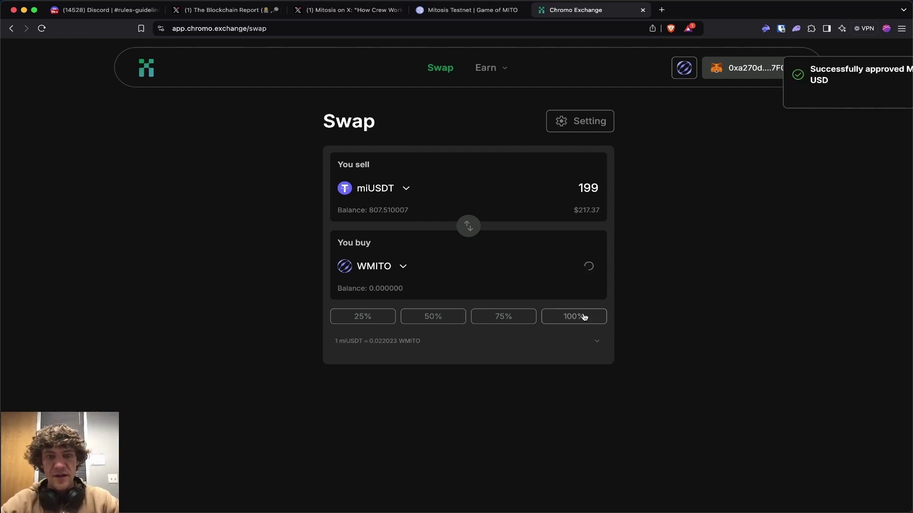
pyautogui.click(568, 369)
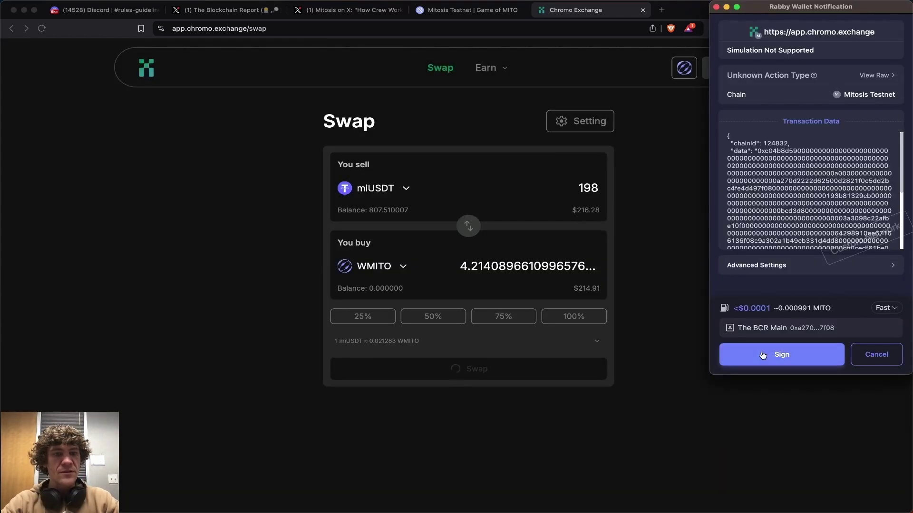
pyautogui.click(762, 356)
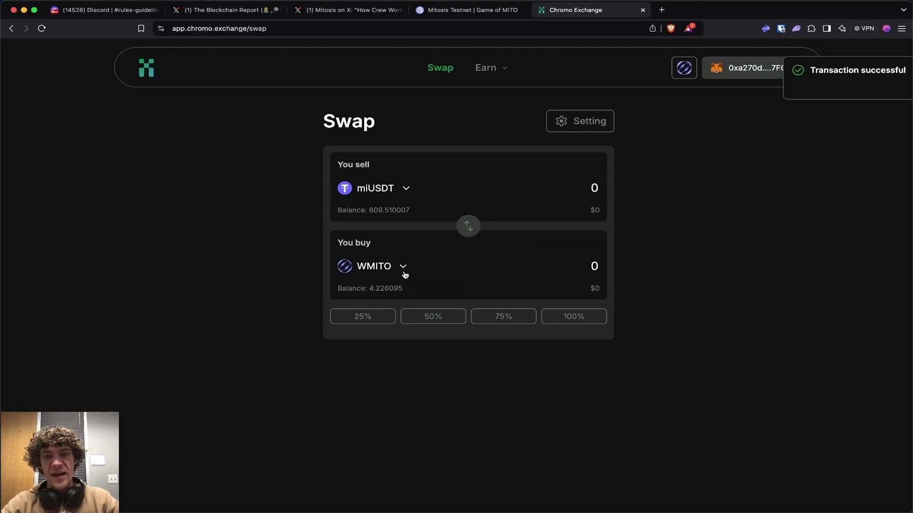
# Swap 200 miUSDT for PENDLE, raising the PENDLE balance to 37.06
pyautogui.click(403, 266)
pyautogui.write('pend')
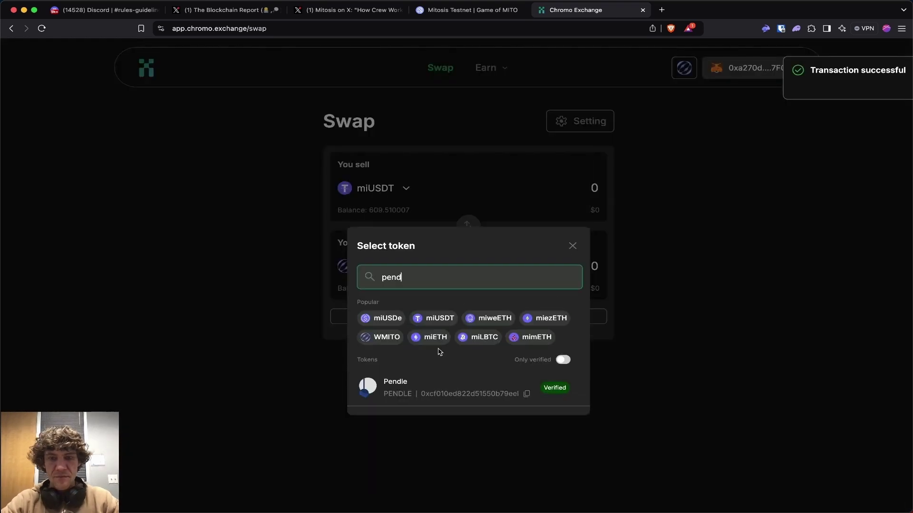
pyautogui.click(443, 383)
pyautogui.click(527, 222)
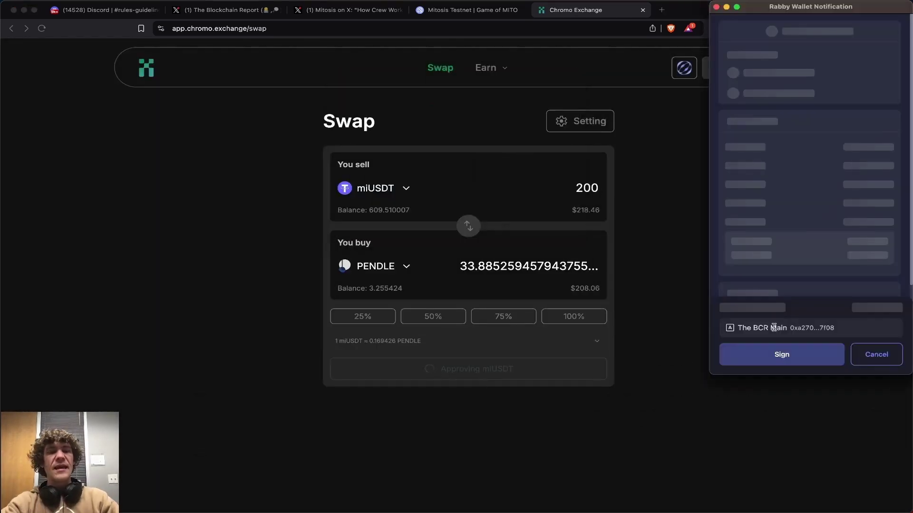
pyautogui.click(782, 354)
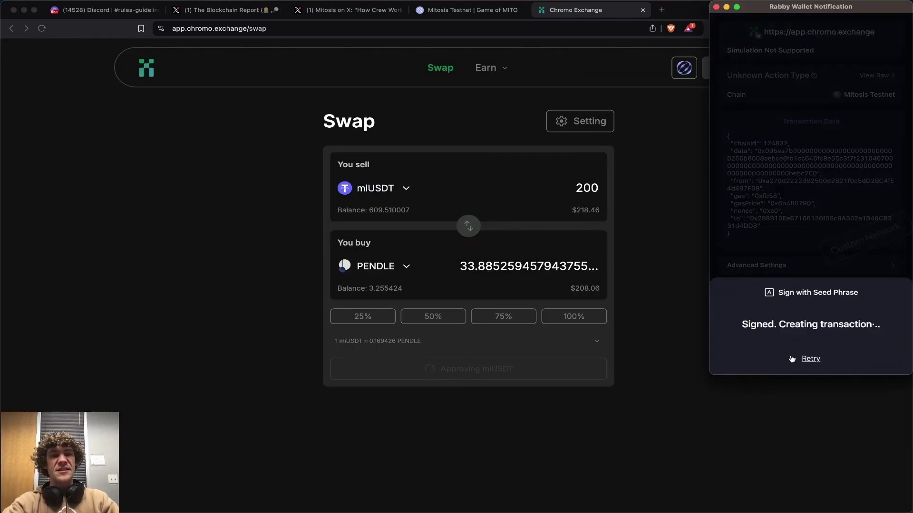
pyautogui.moveTo(489, 68)
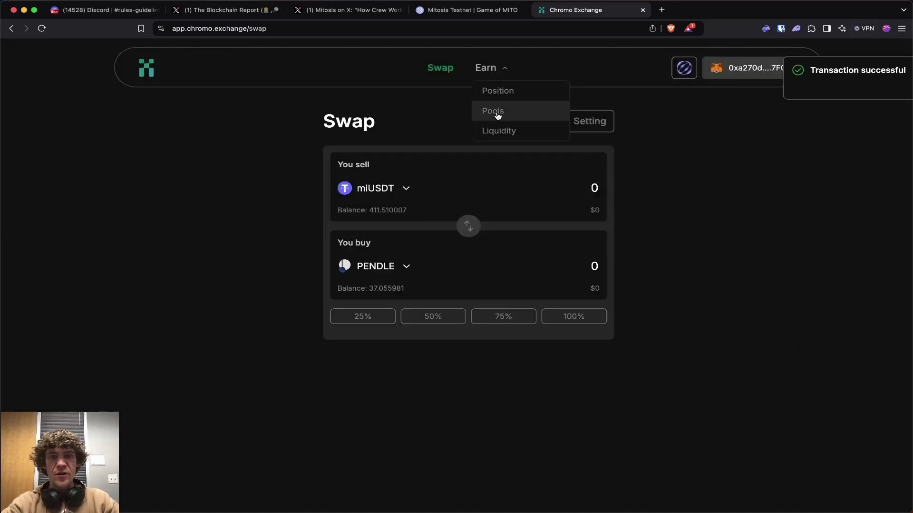
# Open the WMITO–PENDLE pool's add-liquidity form with the common price range preset
pyautogui.click(495, 114)
pyautogui.scroll(-10, 483, 212)
pyautogui.scroll(-1, 483, 212)
pyautogui.scroll(-3, 483, 212)
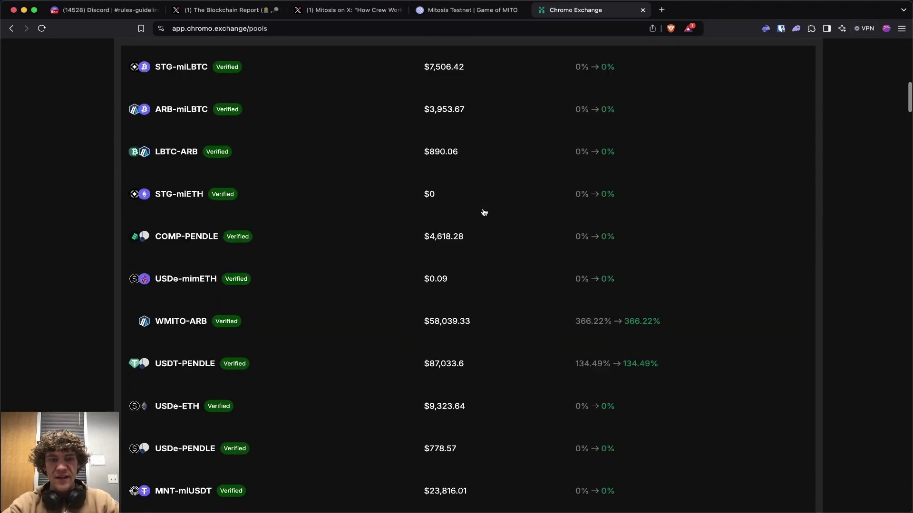
pyautogui.scroll(-2, 482, 212)
pyautogui.scroll(-5, 483, 211)
pyautogui.scroll(-2, 483, 211)
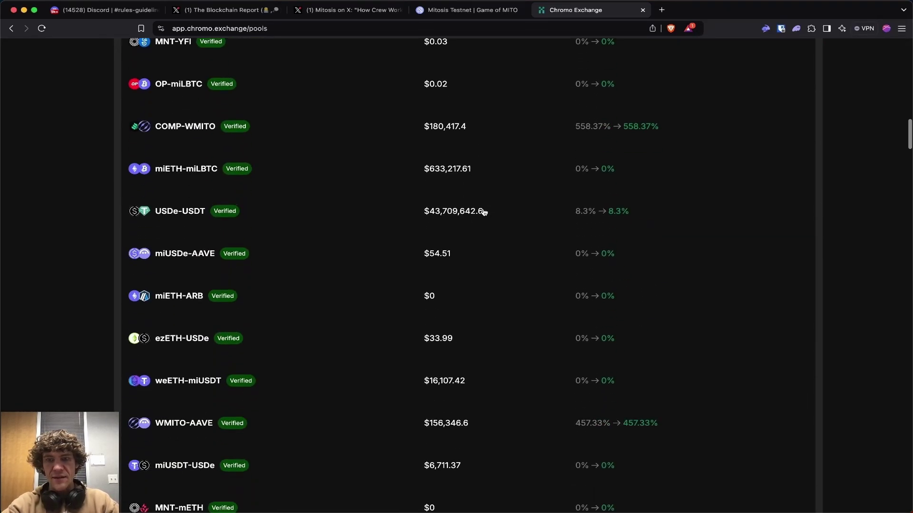
pyautogui.scroll(-1, 483, 211)
pyautogui.scroll(-3, 483, 212)
pyautogui.click(479, 277)
pyautogui.scroll(-2, 260, 305)
pyautogui.click(284, 228)
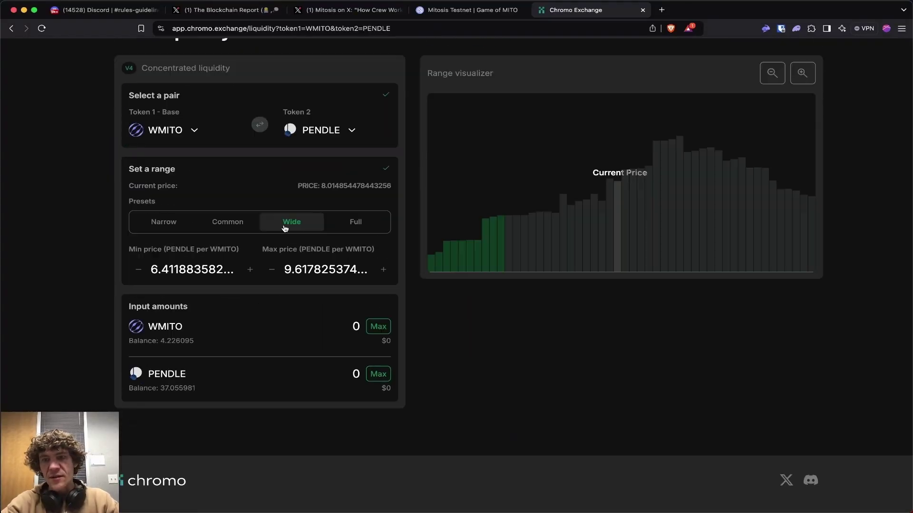
pyautogui.click(370, 326)
# Deposit about 4.19 WMITO and 37.06 PENDLE, approving and signing in Rabby
pyautogui.click(378, 374)
pyautogui.click(189, 422)
pyautogui.click(520, 221)
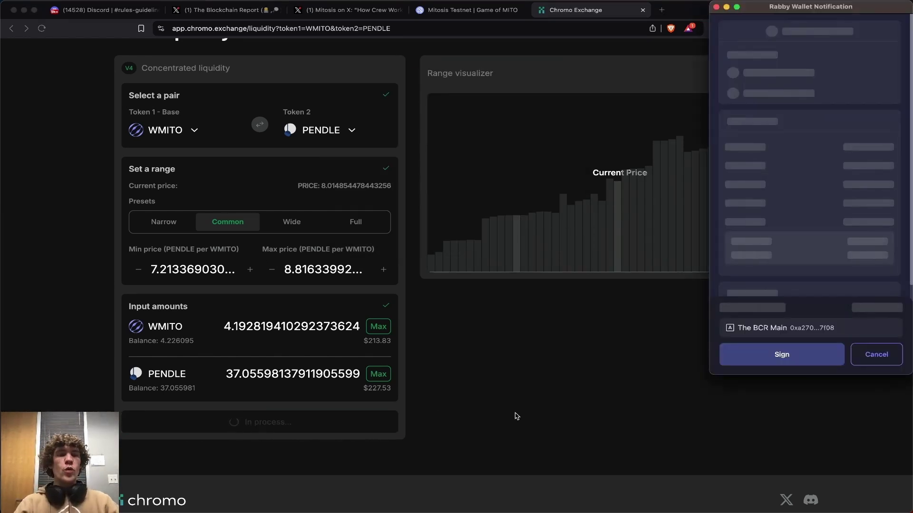
pyautogui.click(739, 354)
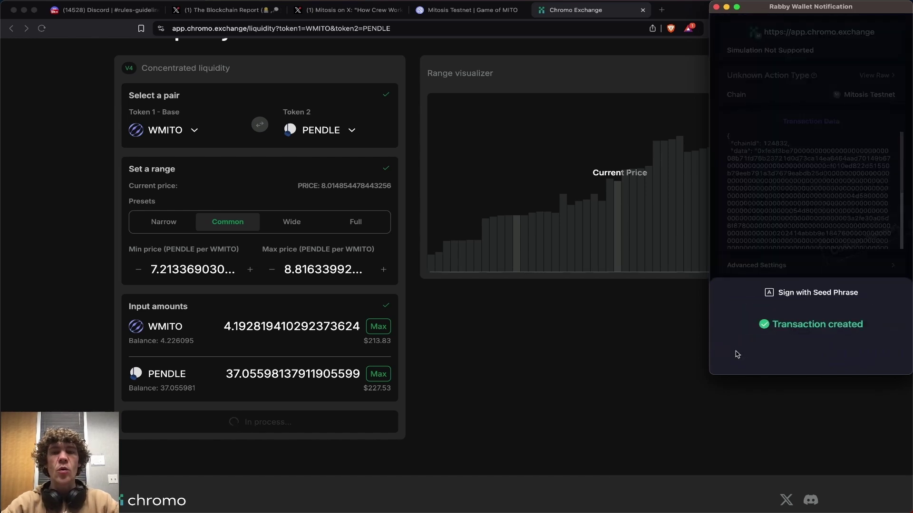
pyautogui.scroll(3, 499, 300)
# On the swap page, pick YUN as the buy token and leave the sell token empty
pyautogui.click(443, 68)
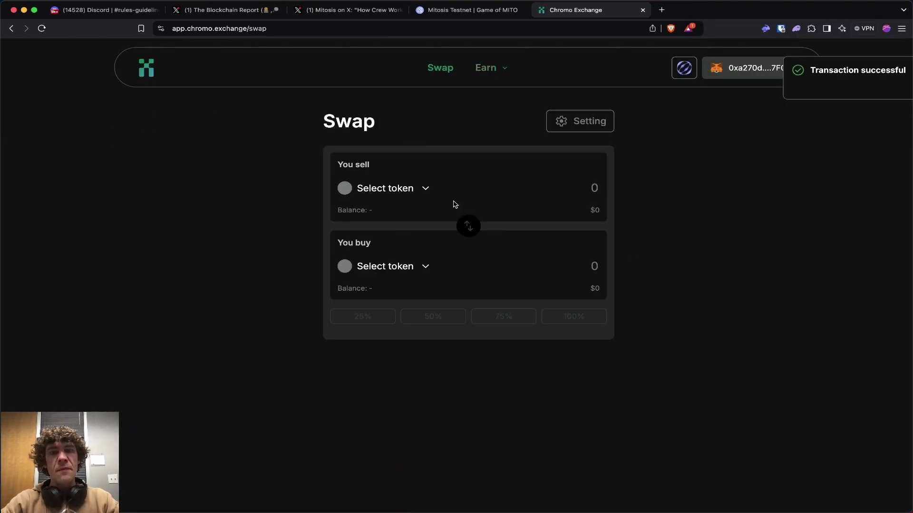
pyautogui.click(378, 270)
pyautogui.scroll(-2, 431, 347)
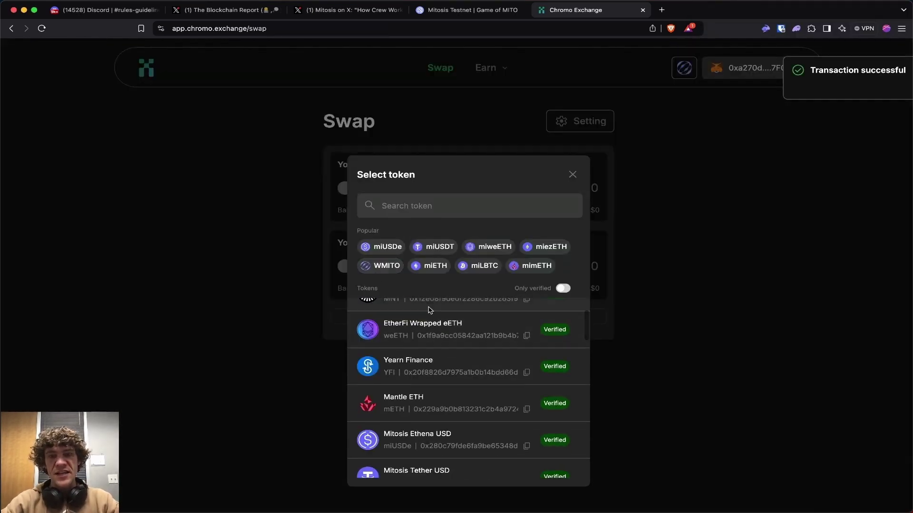
pyautogui.scroll(-1, 421, 424)
pyautogui.scroll(-3, 452, 359)
pyautogui.scroll(-3, 452, 416)
pyautogui.scroll(-1, 463, 413)
pyautogui.scroll(-2, 463, 428)
pyautogui.scroll(-2, 465, 378)
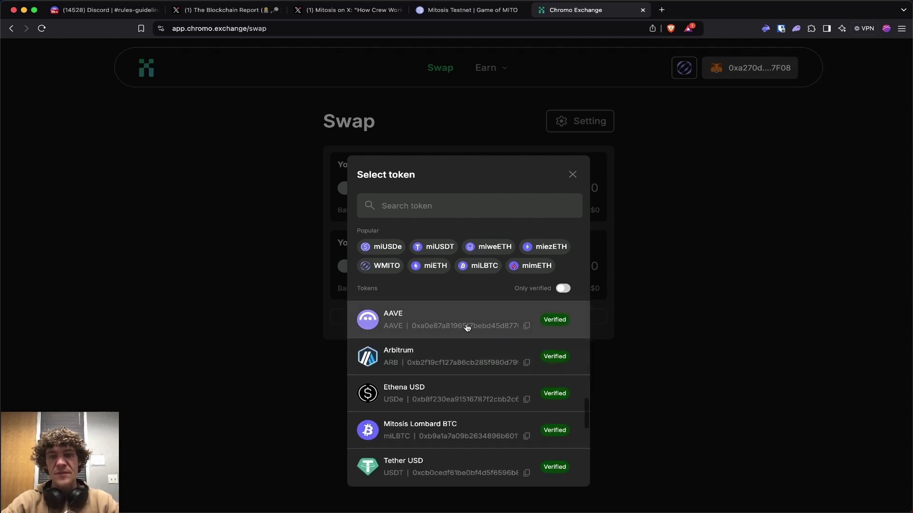
pyautogui.scroll(-1, 469, 389)
pyautogui.scroll(-3, 473, 414)
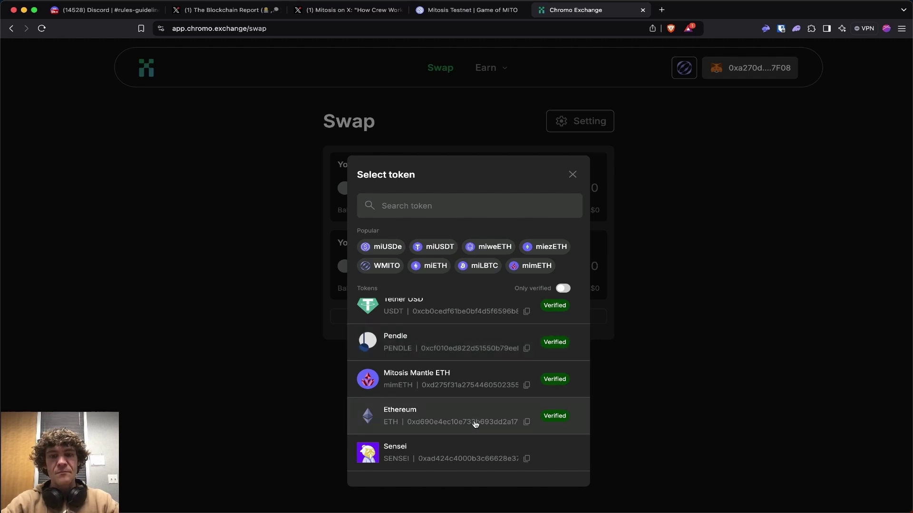
pyautogui.scroll(-2, 472, 422)
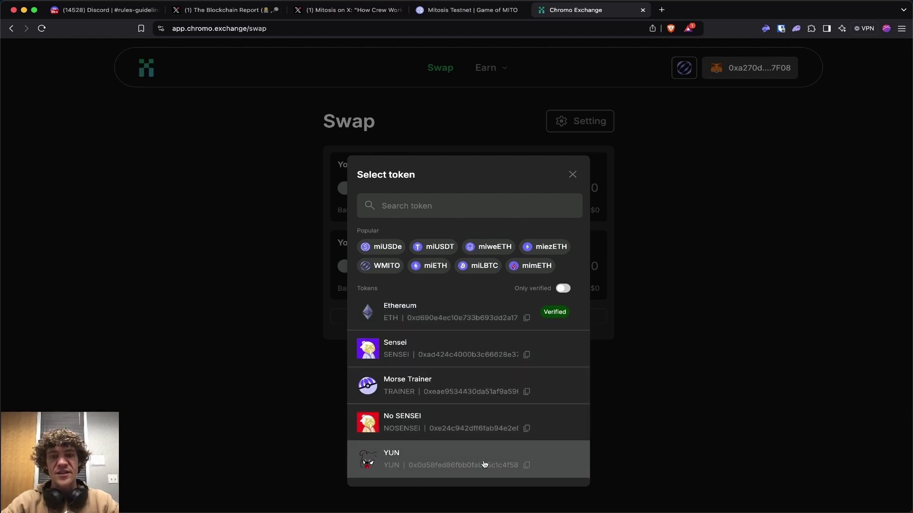
pyautogui.click(483, 464)
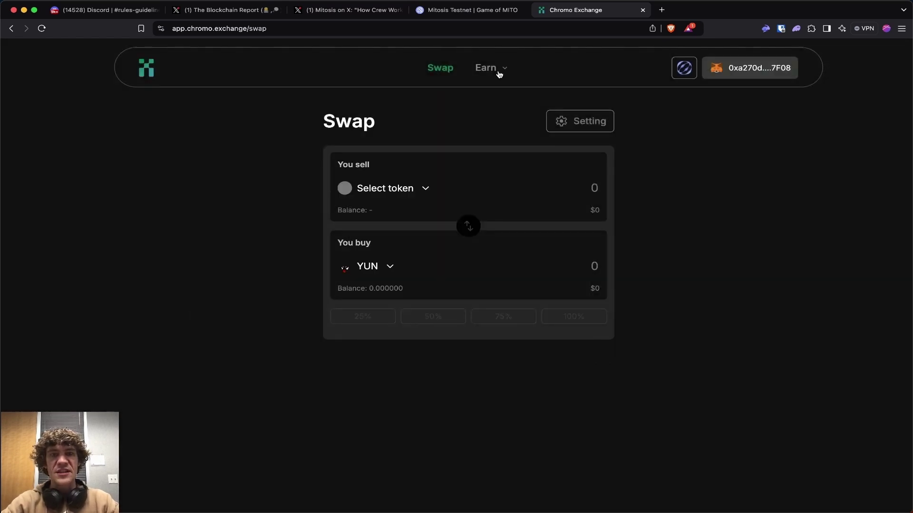
# Return to Mitosis, launch Clober's website from the ecosystem dApps, and view Telo and DVX
pyautogui.click(467, 10)
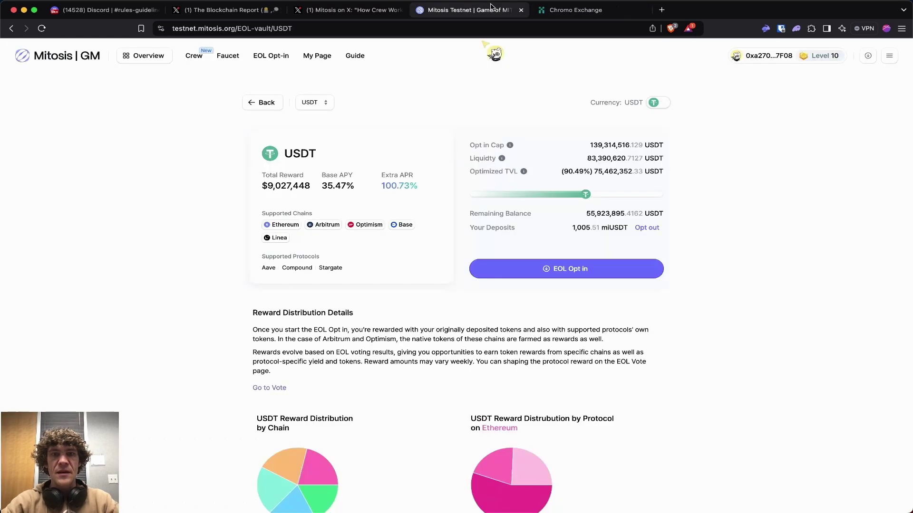
pyautogui.click(164, 63)
pyautogui.click(428, 399)
pyautogui.click(610, 75)
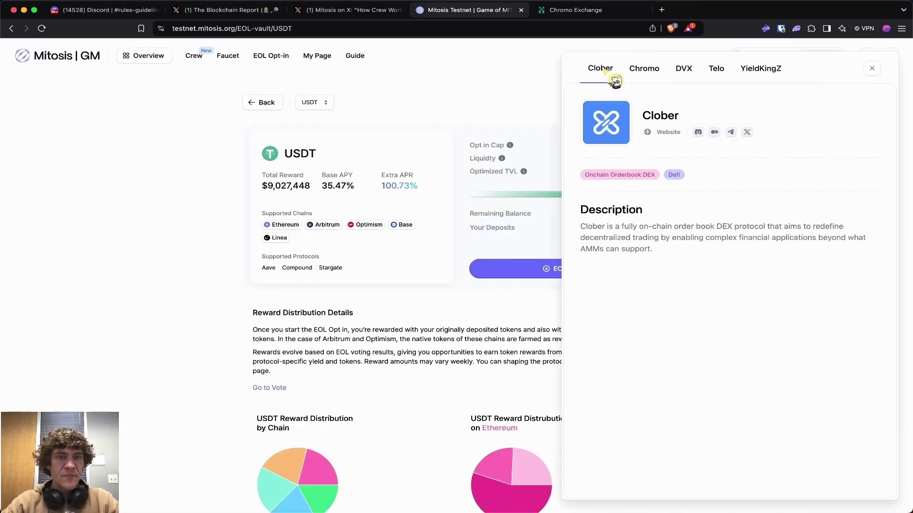
pyautogui.click(674, 134)
pyautogui.click(717, 67)
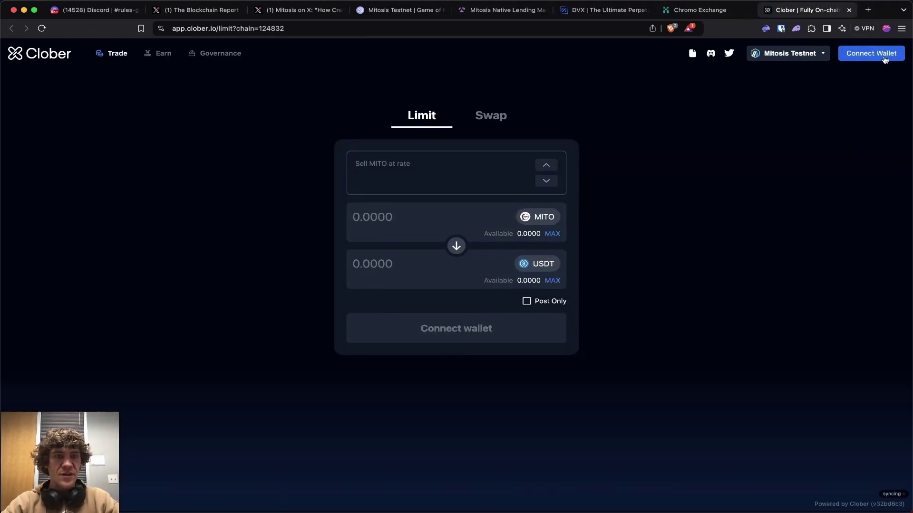
# Connect Rabby Wallet to Clober, showing 191.22 MITO and 33.82 USDT, then close Clober
pyautogui.click(884, 56)
pyautogui.click(335, 301)
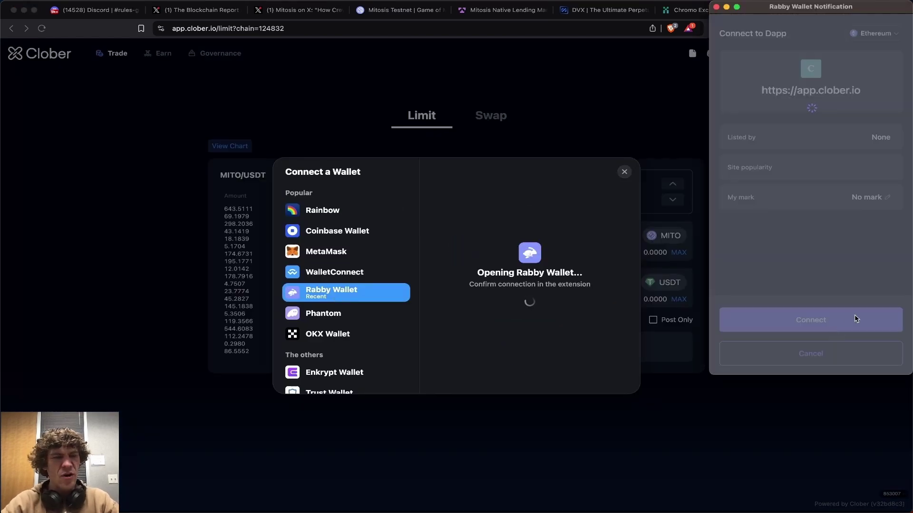
pyautogui.click(871, 321)
pyautogui.scroll(-4, 723, 224)
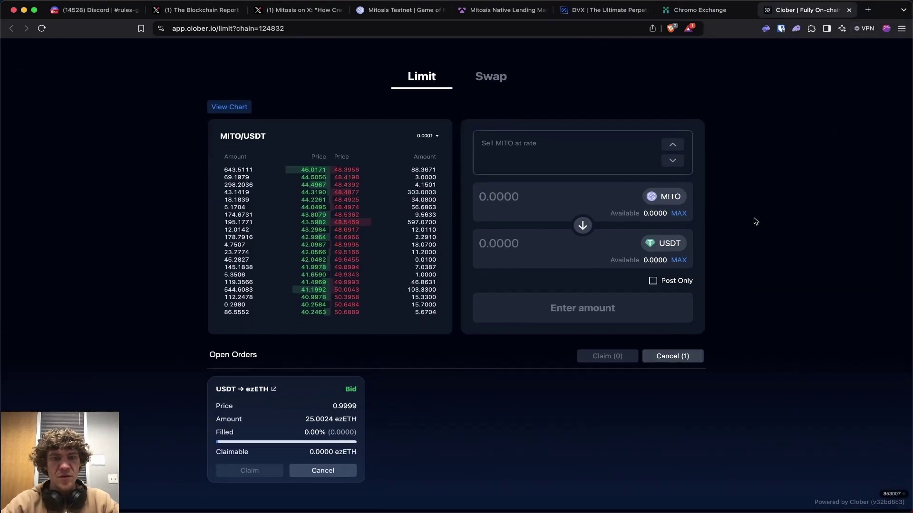
pyautogui.scroll(-1, 457, 114)
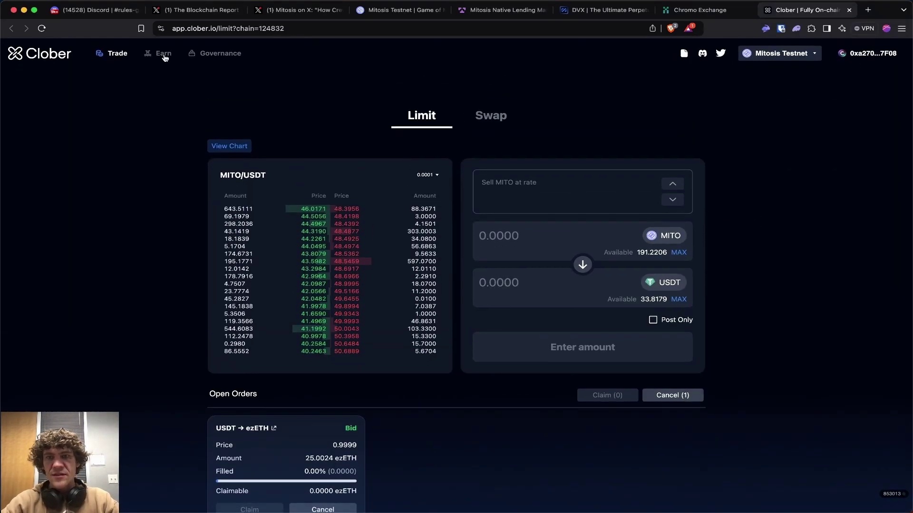
pyautogui.click(849, 10)
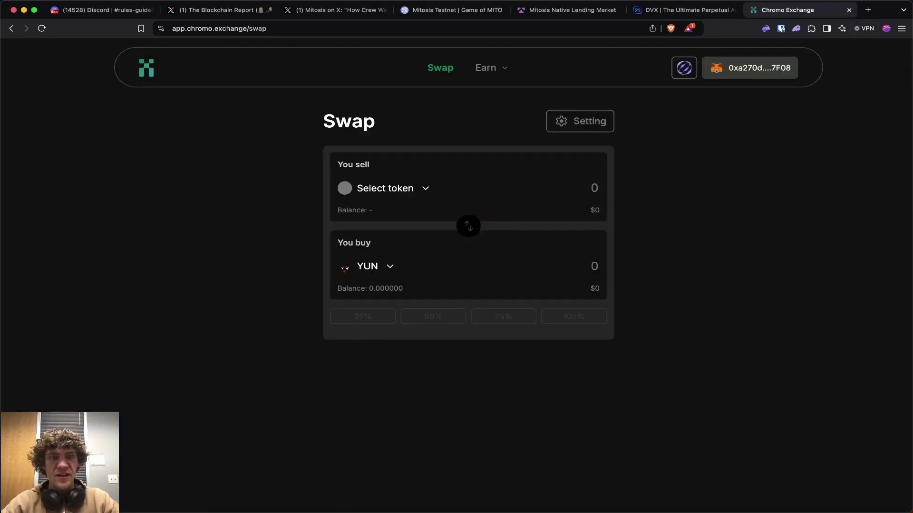
# Close Chromo, approve Rabby's connection on DVX's BTC/USD page, and switch to Telo
pyautogui.click(851, 11)
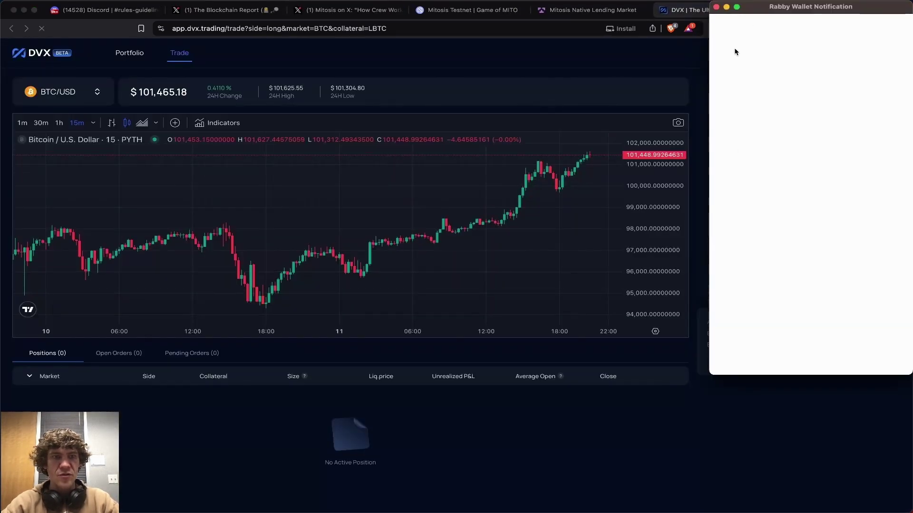
pyautogui.click(884, 326)
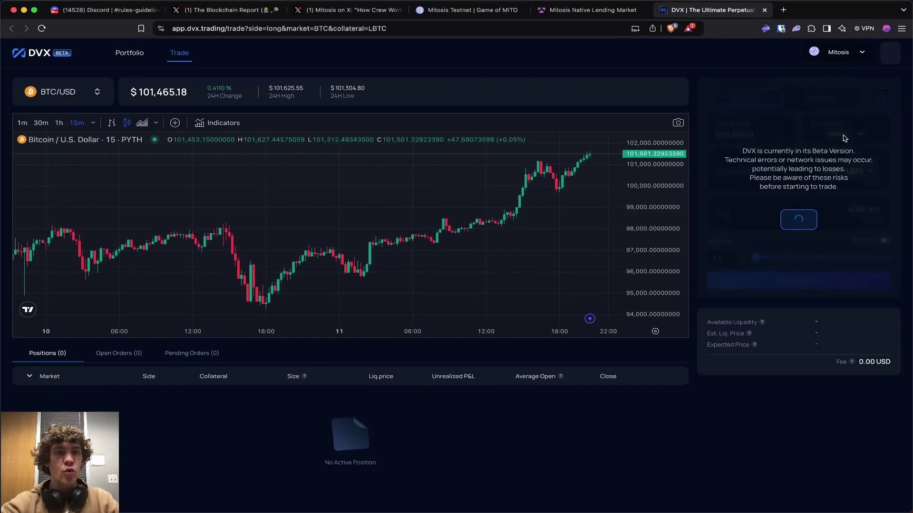
pyautogui.hotkey('ctrl', 'shift', 'Tab')
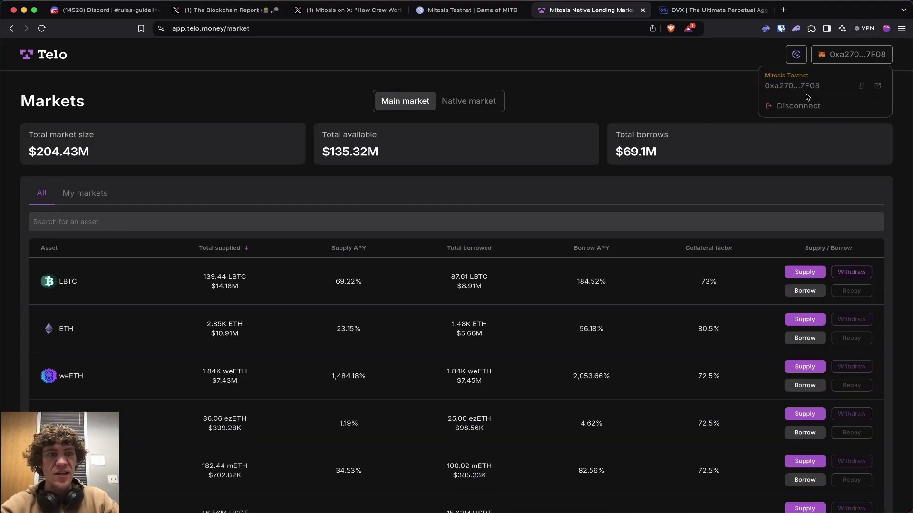
pyautogui.scroll(-2, 821, 259)
pyautogui.scroll(-3, 820, 258)
pyautogui.scroll(-5, 813, 306)
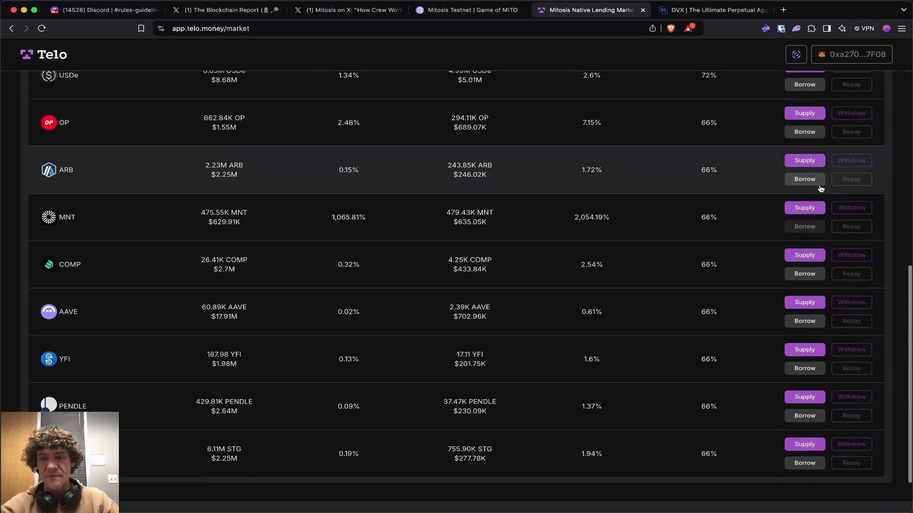
# Open Telo's MNT supply form and enter the maximum 5.0032 MNT
pyautogui.click(805, 208)
pyautogui.click(560, 193)
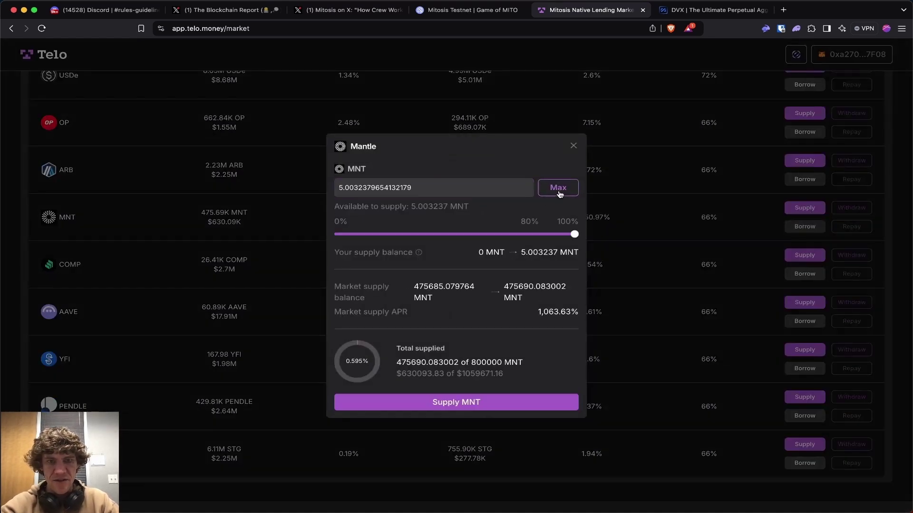
# Open the Chromo Exchange site from the Mitosis ecosystem panel
pyautogui.click(471, 11)
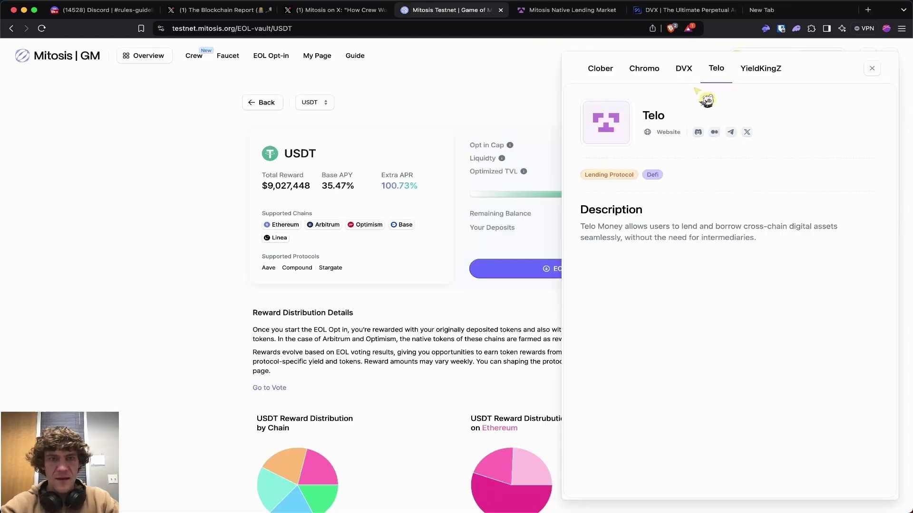
pyautogui.click(658, 79)
pyautogui.click(668, 133)
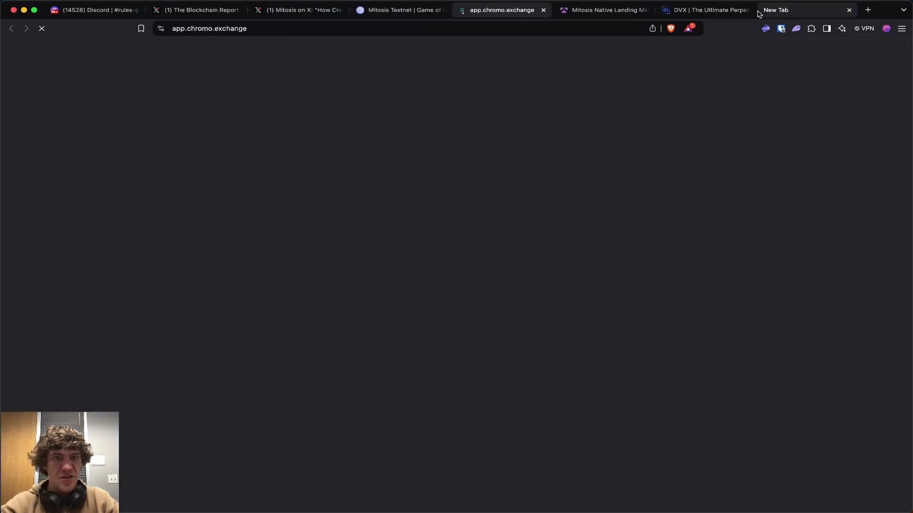
pyautogui.click(799, 11)
pyautogui.hotkey('ctrl', 'shift', 'Tab')
pyautogui.hotkey('ctrl', 'shift', 'Tab')
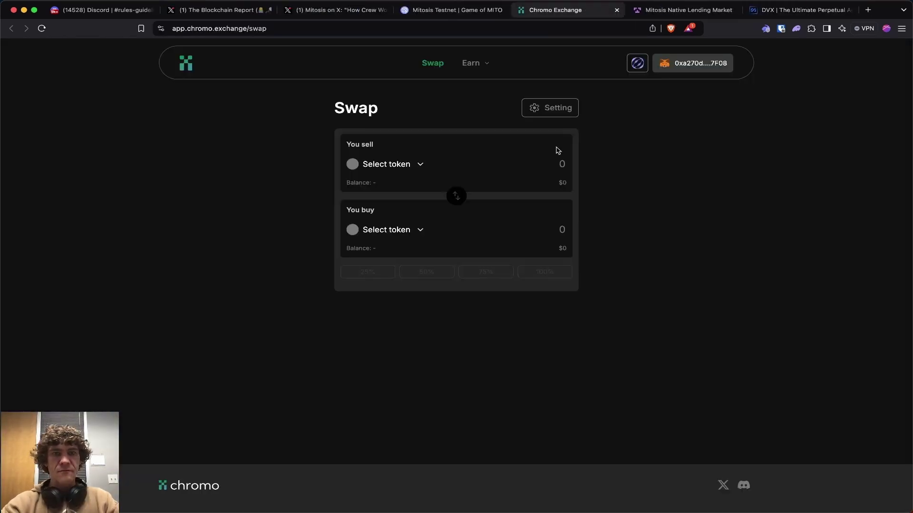
# Swap 198 miUSDT for about 18.07 MNT and sign it in Rabby
pyautogui.click(387, 164)
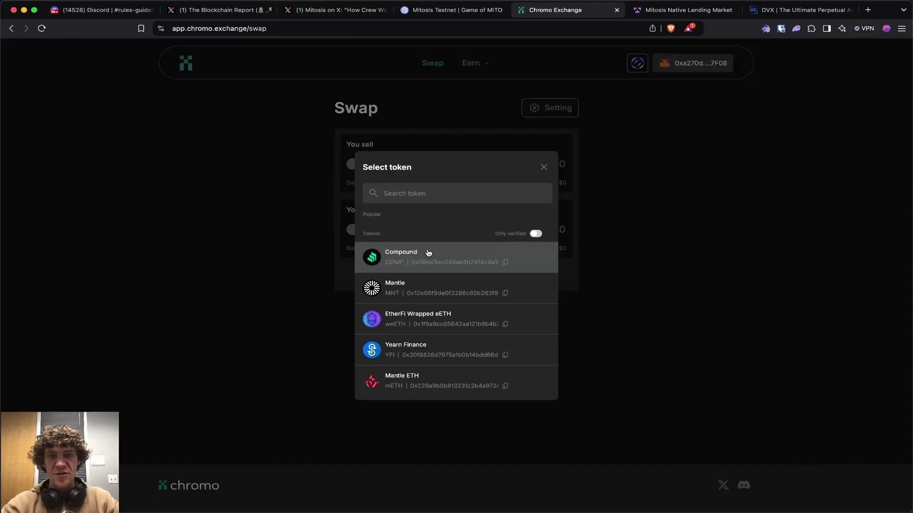
pyautogui.click(429, 211)
pyautogui.click(378, 235)
pyautogui.click(429, 306)
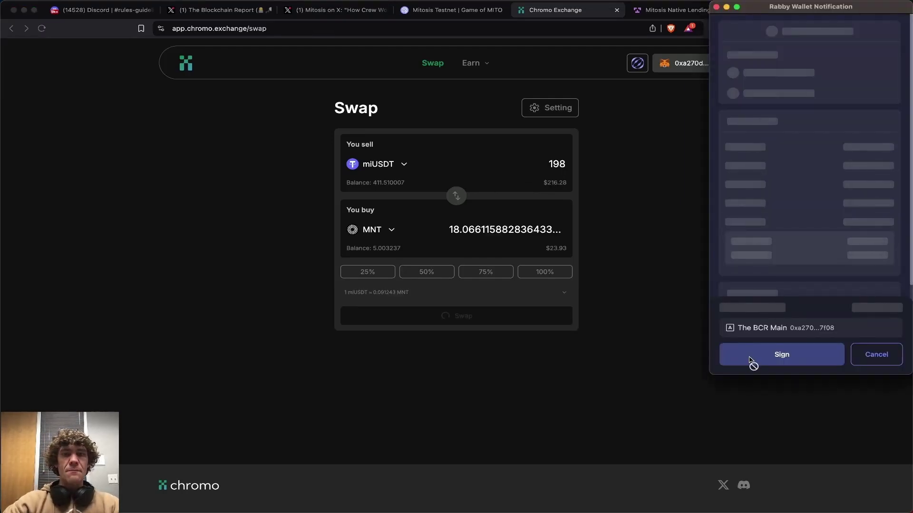
pyautogui.click(751, 361)
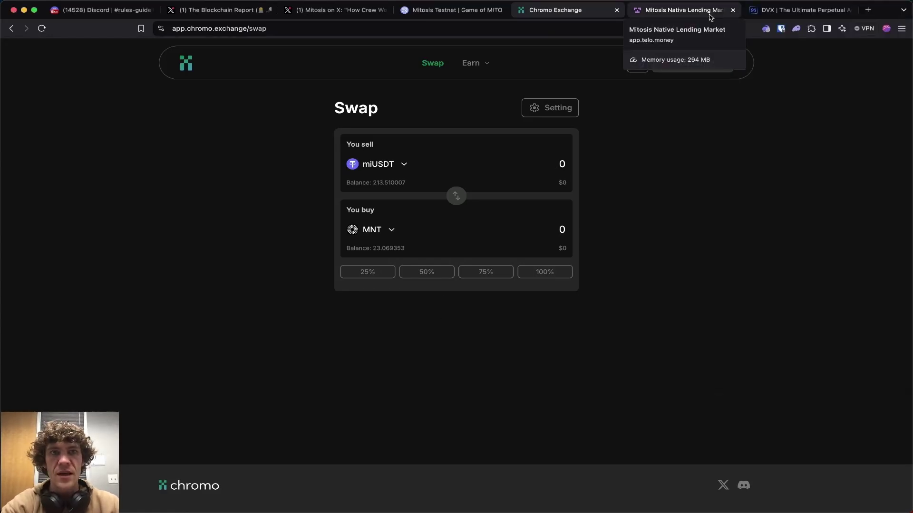
# Reopen Telo's MNT supply form and submit the Max 23.069353 MNT to the Mantle market
pyautogui.click(710, 16)
pyautogui.click(573, 145)
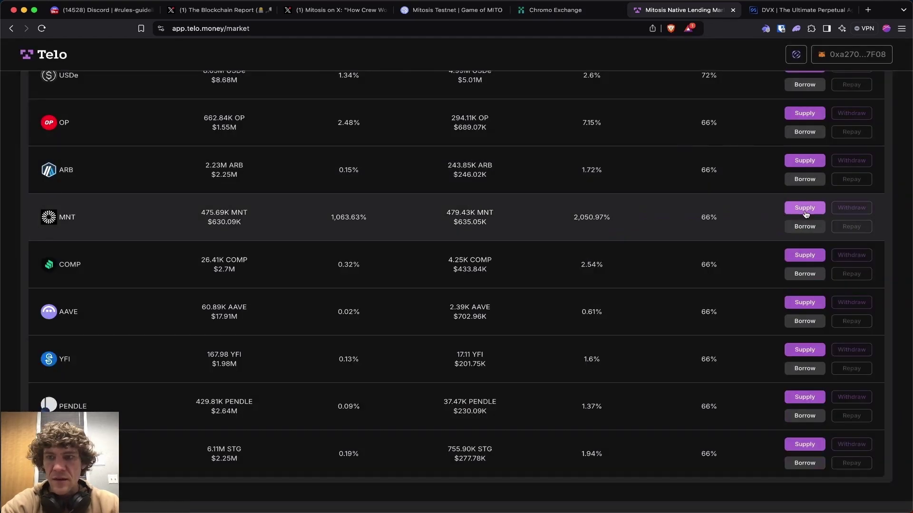
pyautogui.click(805, 208)
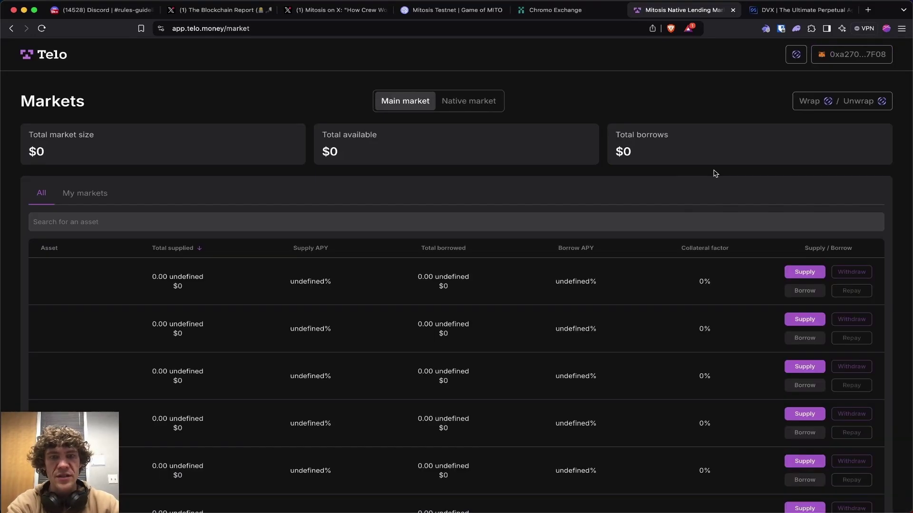
pyautogui.scroll(-5, 713, 174)
pyautogui.click(804, 236)
pyautogui.click(555, 187)
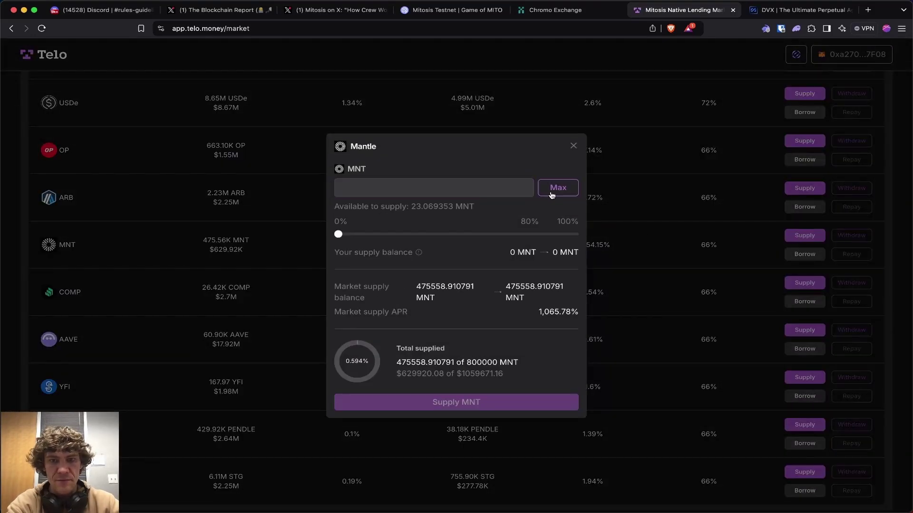
pyautogui.click(489, 402)
# Confirm the MNT supply, supply the full 0.015 weETH, then open and close weETH Borrow
pyautogui.click(790, 363)
pyautogui.scroll(3, 326, 350)
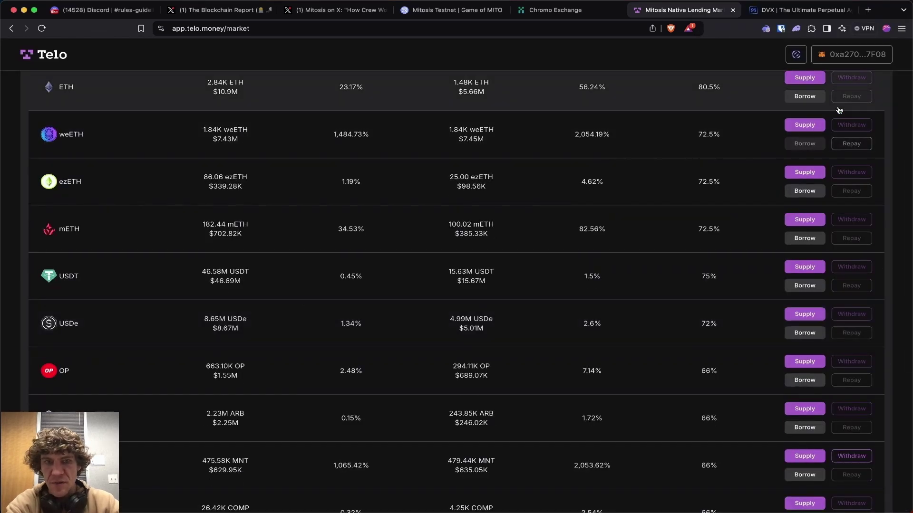
pyautogui.click(808, 127)
pyautogui.click(542, 196)
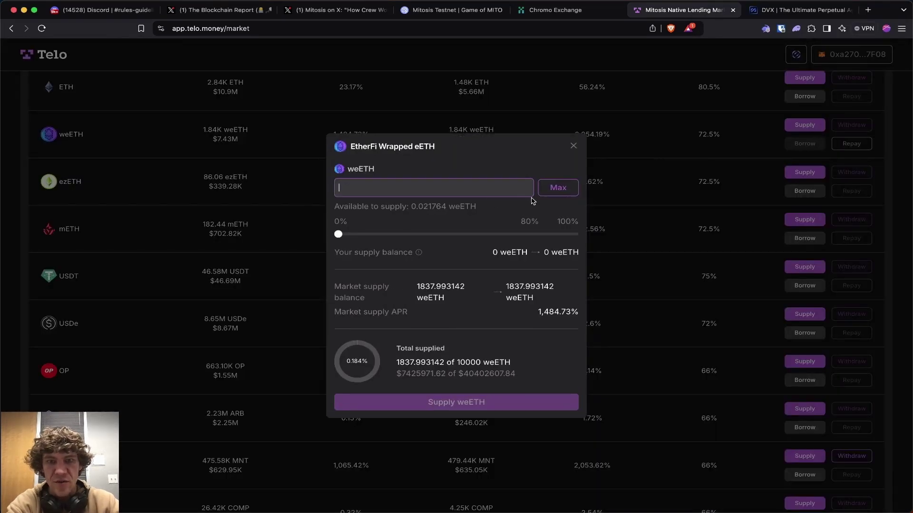
pyautogui.click(509, 220)
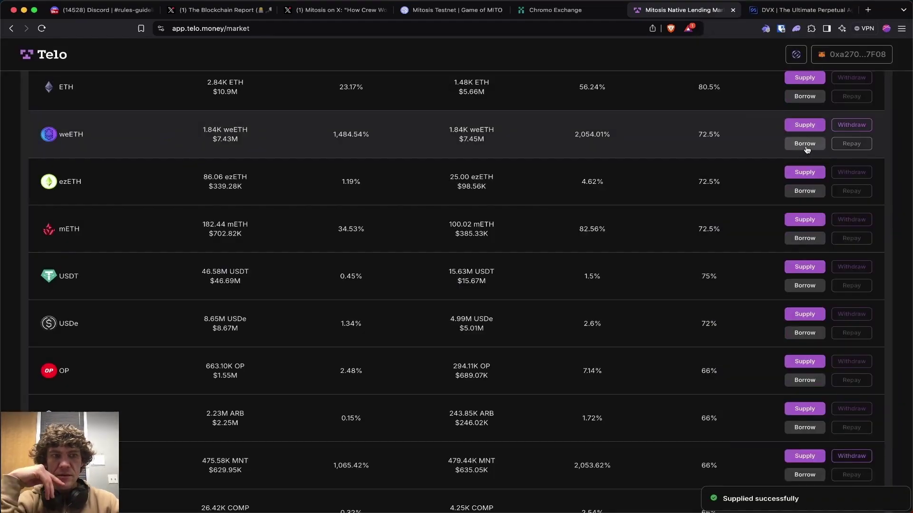
pyautogui.click(804, 143)
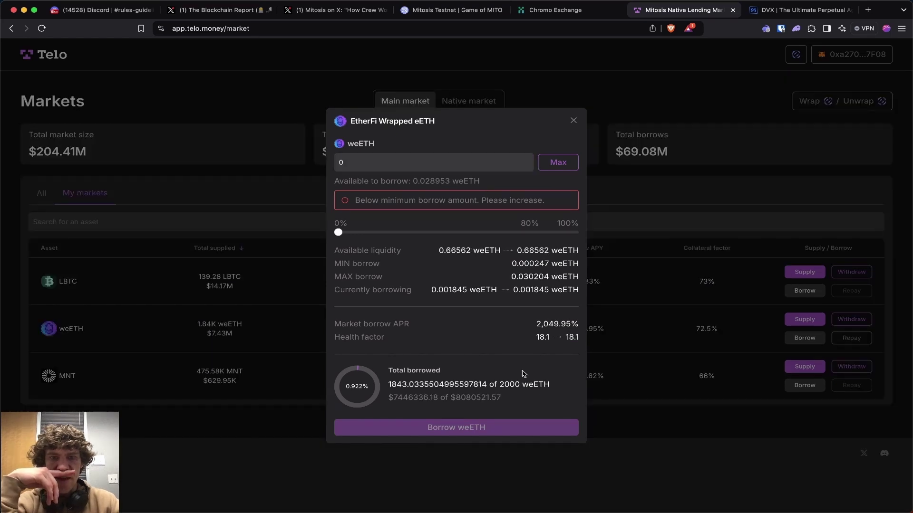
pyautogui.click(572, 122)
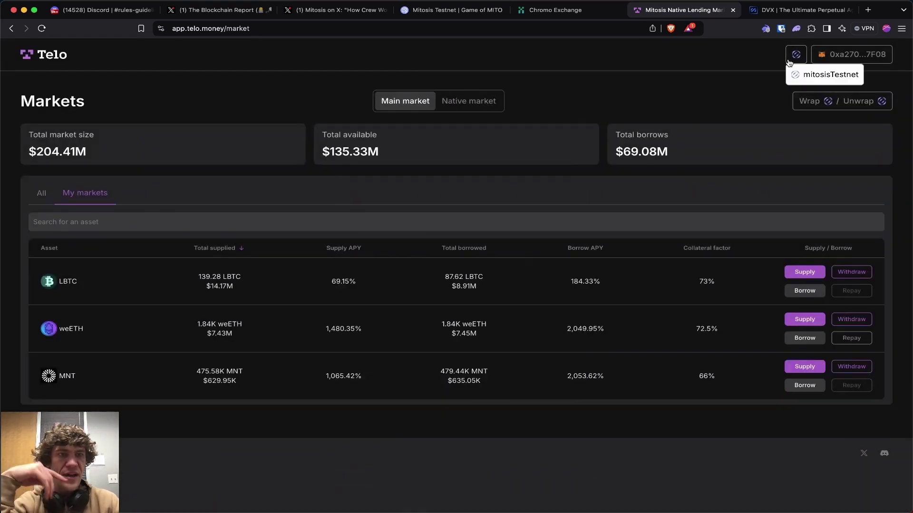
# Deposit 100 miUSDT from Portfolio > Assets, bringing the DVX trading account to 135 miUSDT
pyautogui.click(805, 10)
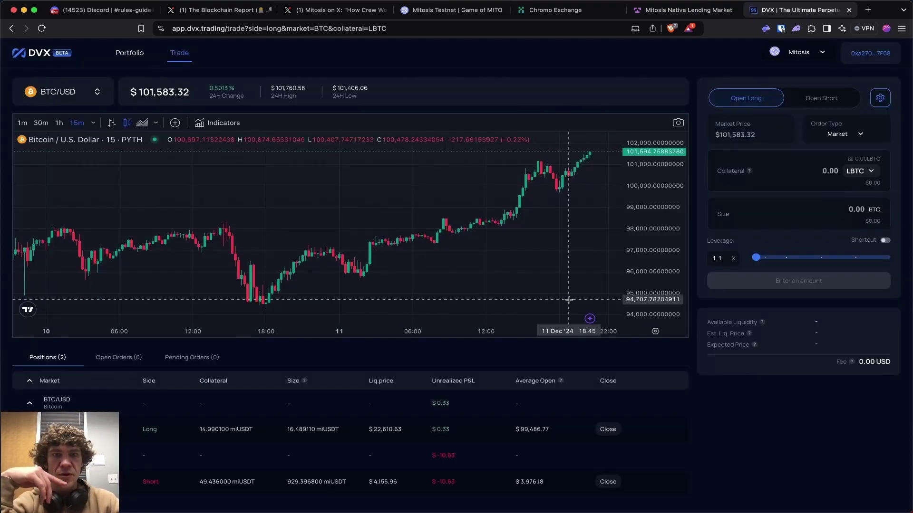
pyautogui.click(133, 55)
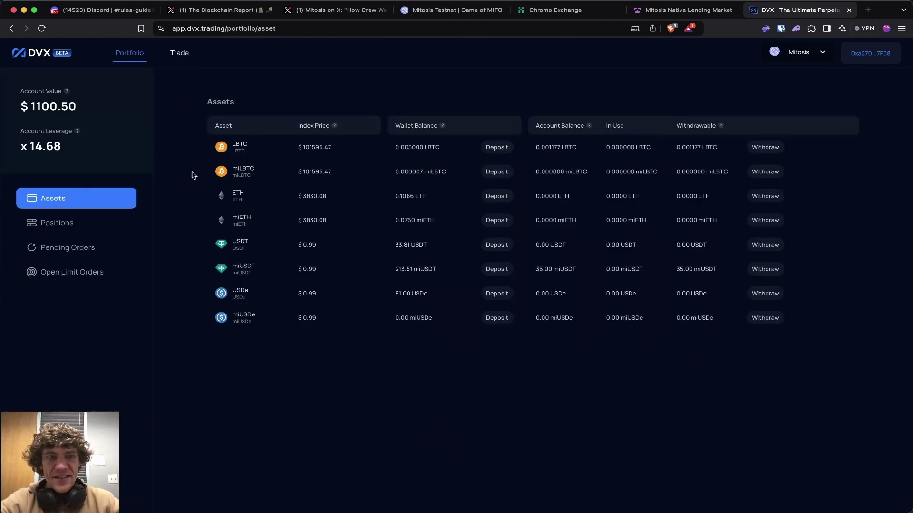
pyautogui.click(498, 147)
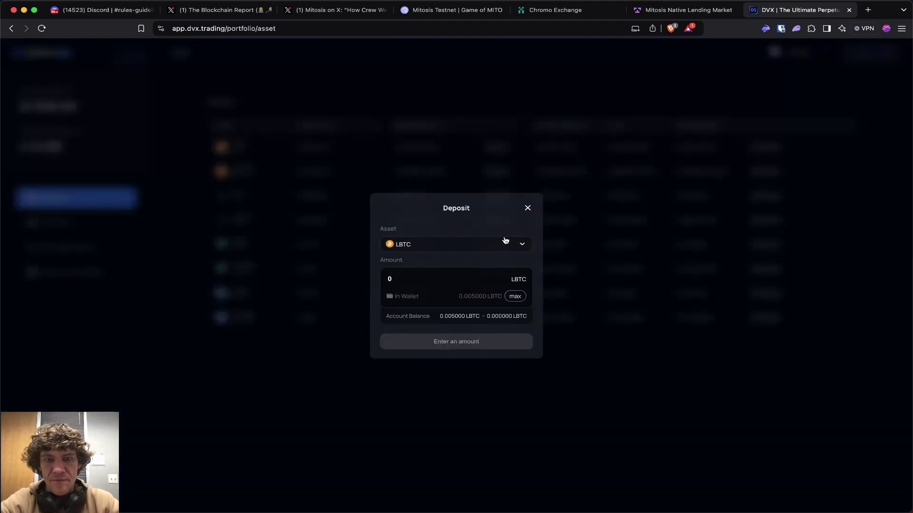
pyautogui.click(527, 211)
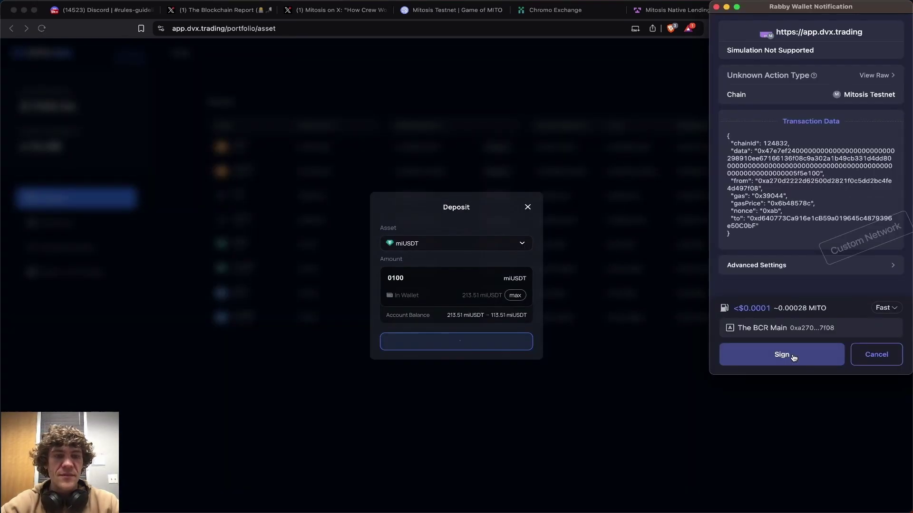
pyautogui.click(783, 355)
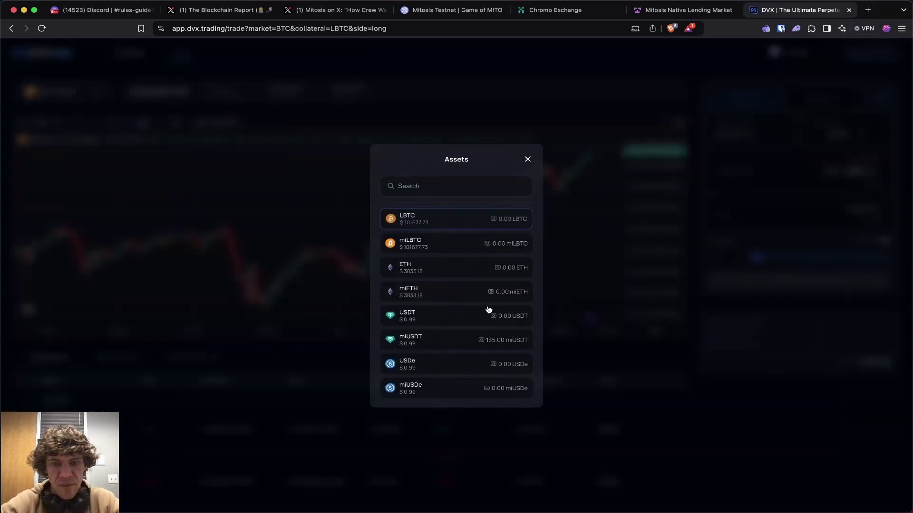
# Place a signed 50x long BTC/USD order with miUSDT collateral
pyautogui.click(450, 343)
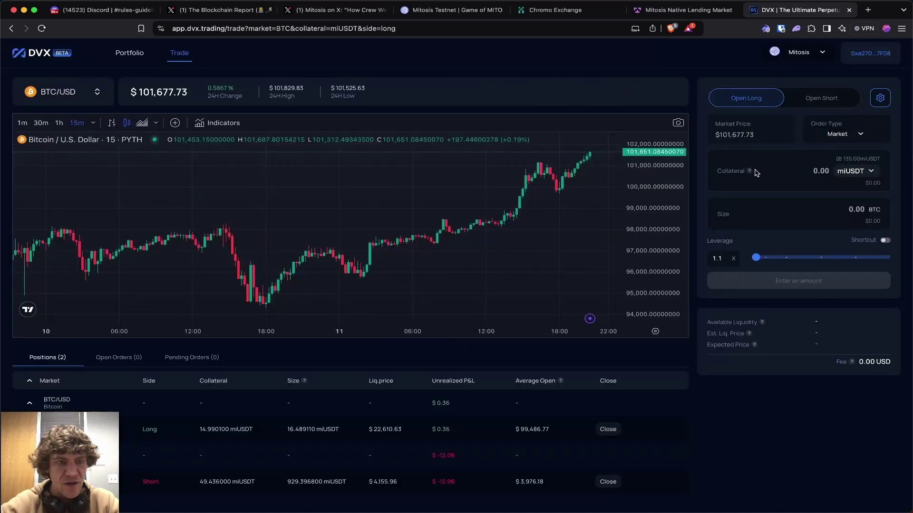
pyautogui.click(810, 172)
pyautogui.write('100')
pyautogui.moveTo(756, 257); pyautogui.dragTo(904, 256)
pyautogui.click(798, 280)
pyautogui.click(801, 359)
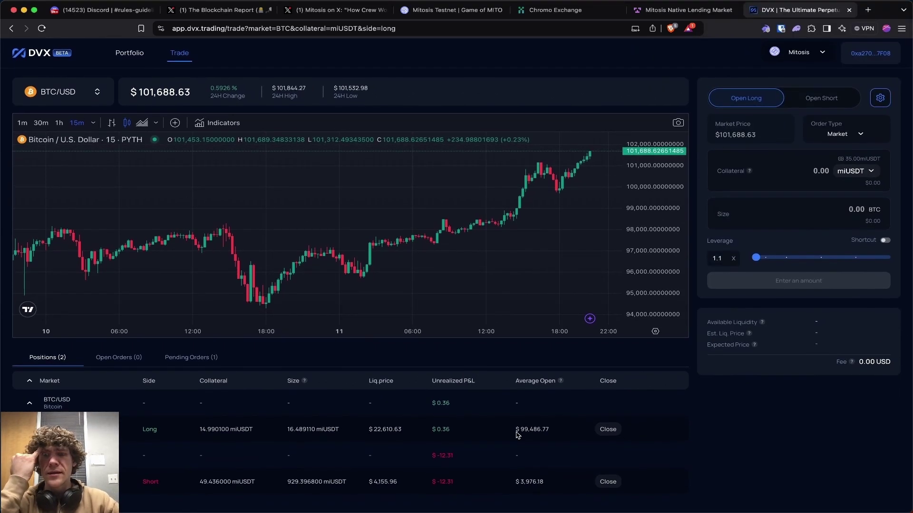
pyautogui.click(186, 360)
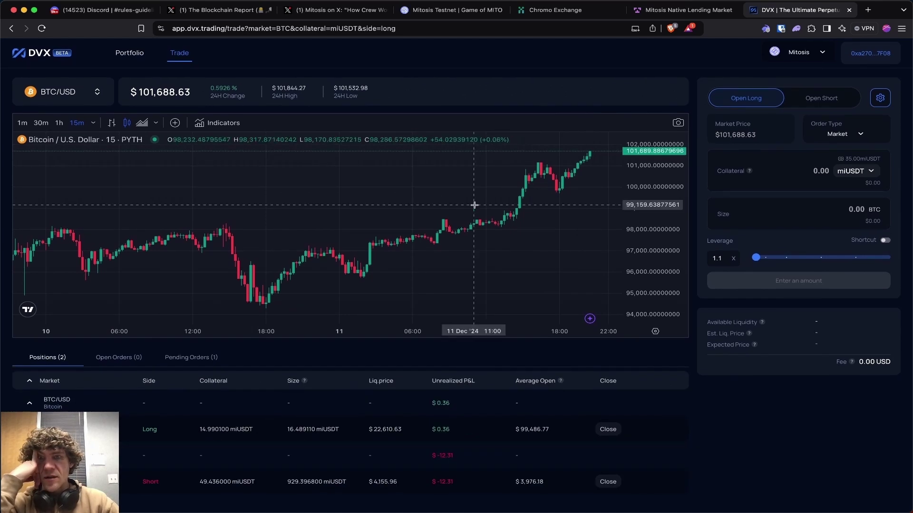
# Check pending orders, browse the markets and collateral assets, and toggle short and long
pyautogui.click(65, 101)
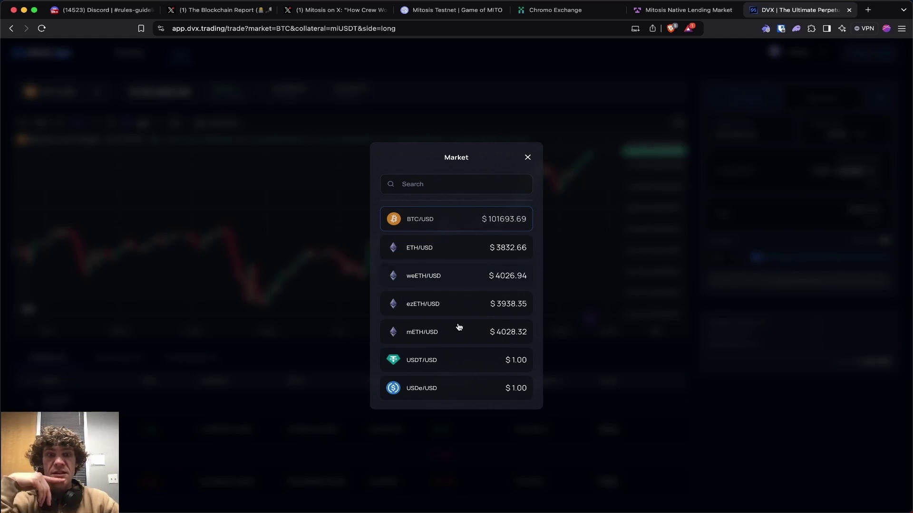
pyautogui.click(856, 171)
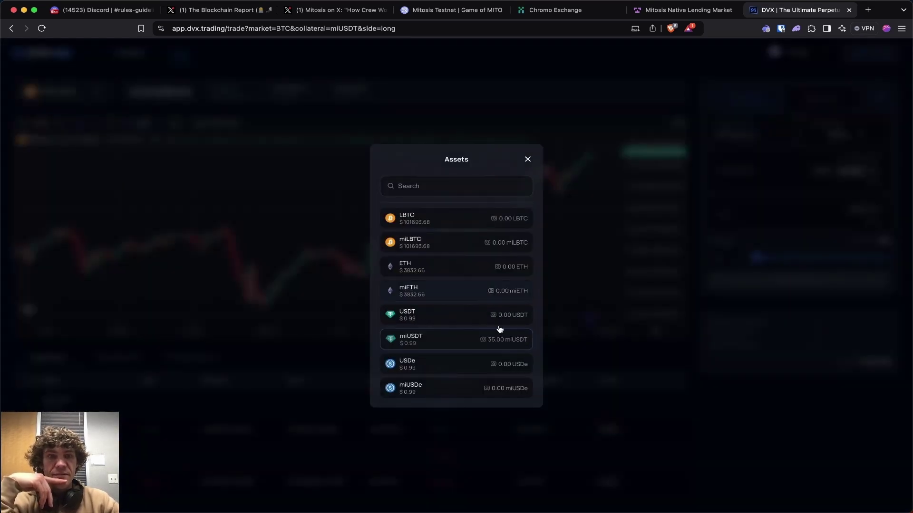
pyautogui.click(528, 158)
pyautogui.click(807, 100)
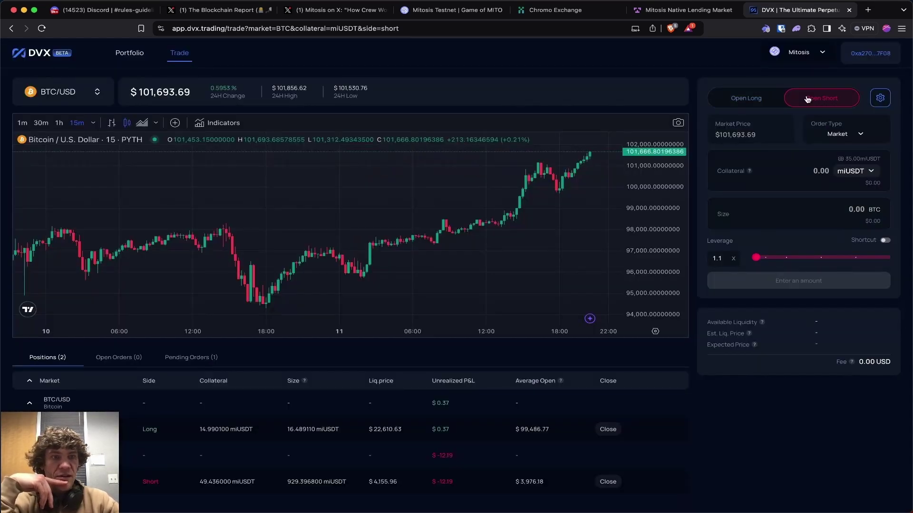
pyautogui.click(759, 99)
# Dismiss the Jump in DVX prompt and switch the network back to Mitosis
pyautogui.click(810, 54)
pyautogui.click(800, 84)
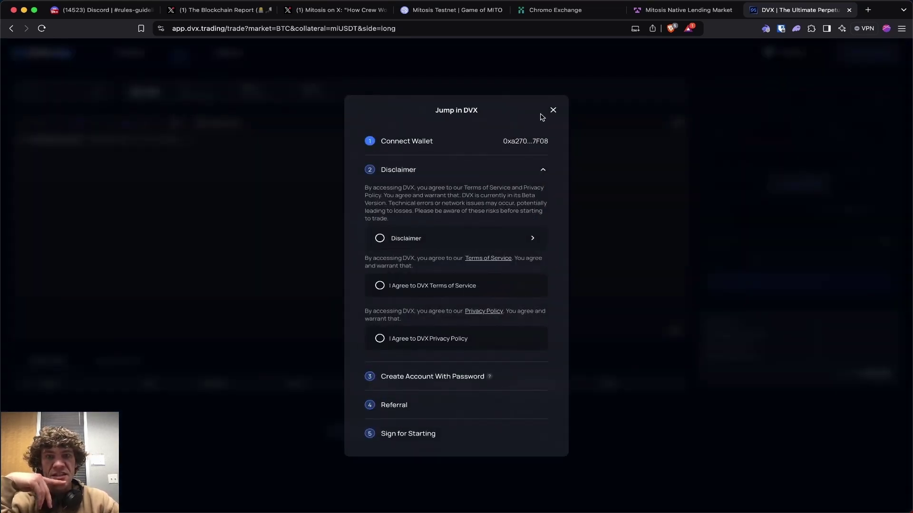
pyautogui.click(553, 110)
pyautogui.click(811, 52)
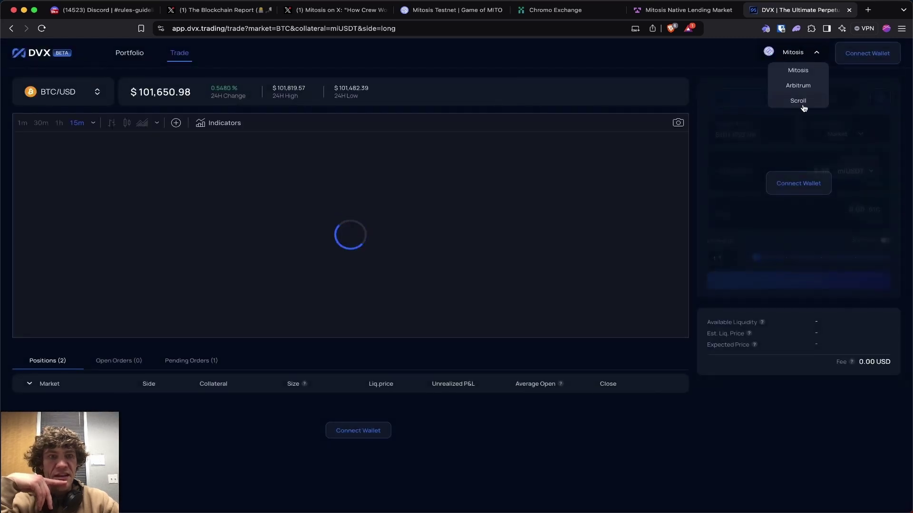
pyautogui.click(803, 69)
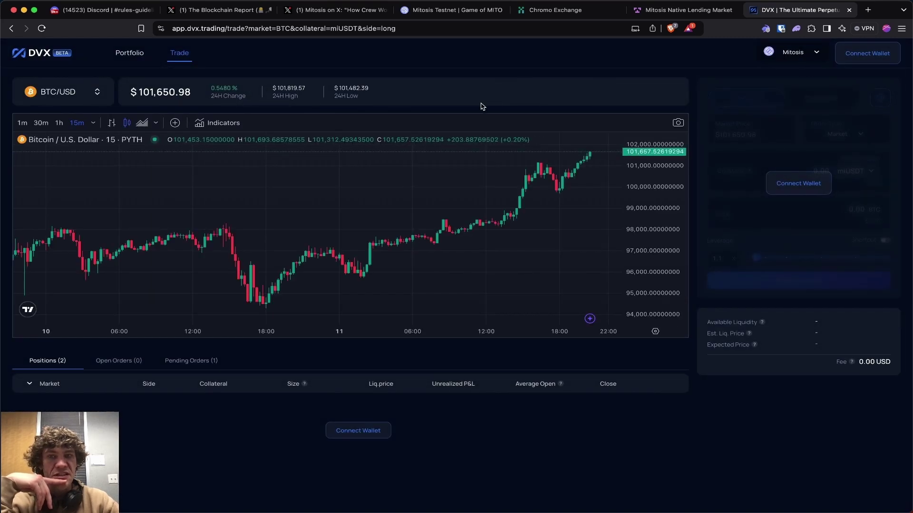
# Return to the Mitosis Testnet tab and show the XP & Tier tab on My Page
pyautogui.click(685, 11)
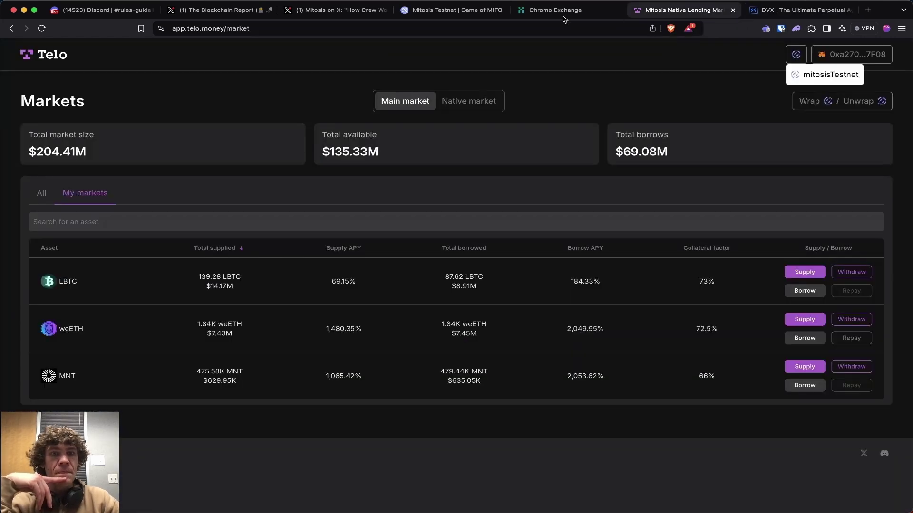
pyautogui.click(549, 10)
pyautogui.click(428, 10)
pyautogui.click(221, 107)
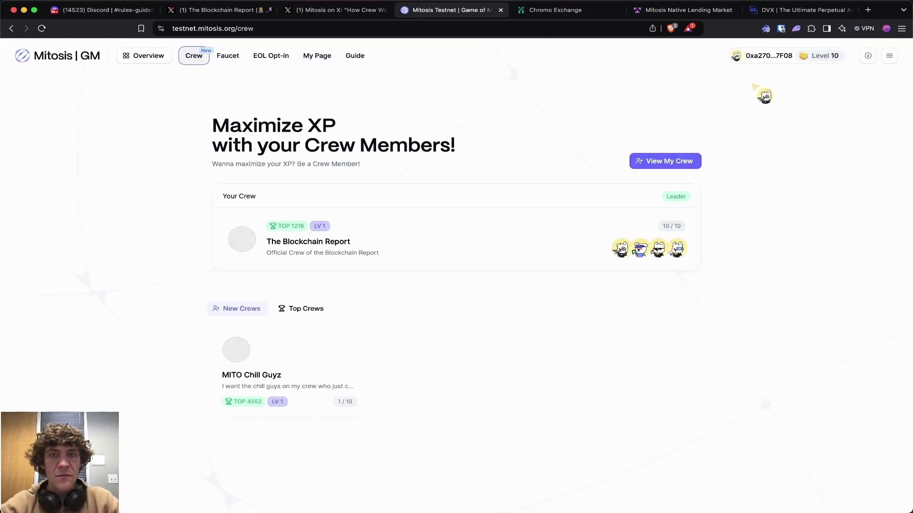
pyautogui.click(767, 56)
pyautogui.click(258, 283)
pyautogui.scroll(-3, 273, 291)
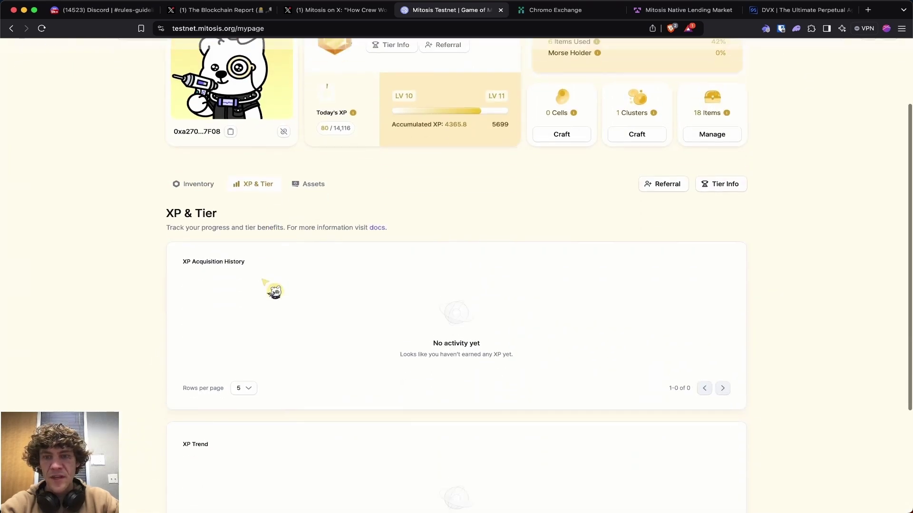
pyautogui.scroll(-1, 116, 271)
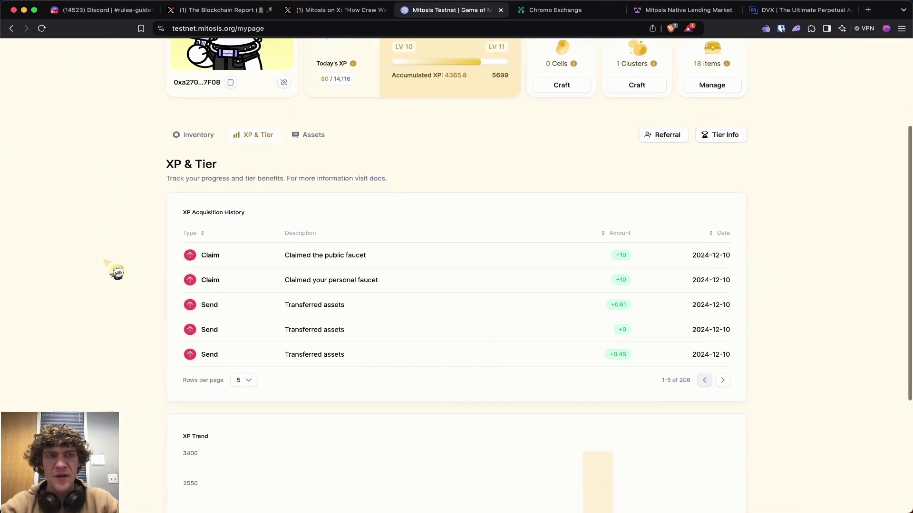
# Page back through XP Acquisition History to the Dec 8 entries
pyautogui.click(723, 380)
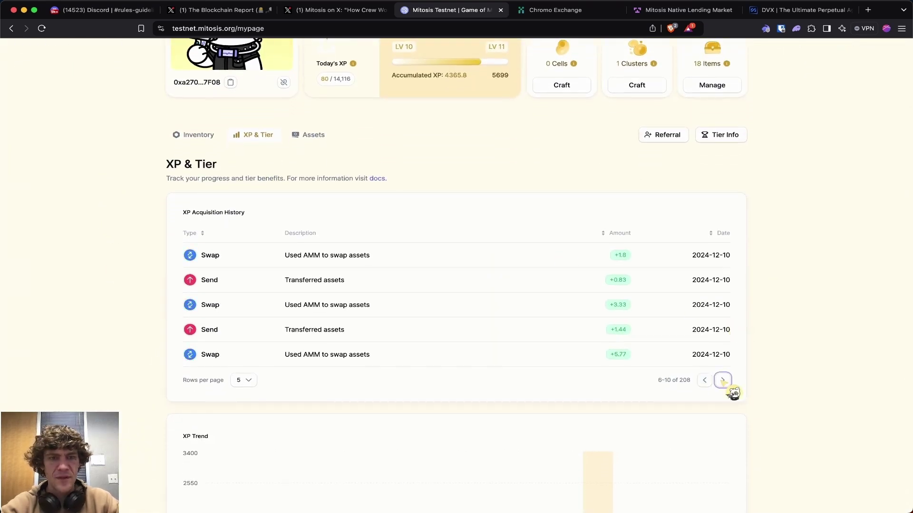
pyautogui.click(723, 380)
pyautogui.click(723, 380)
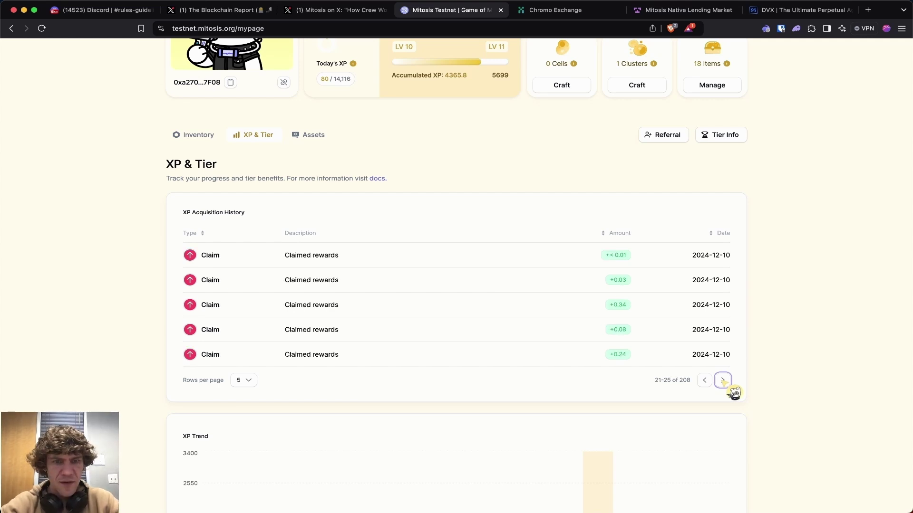
pyautogui.click(723, 380)
pyautogui.click(723, 380)
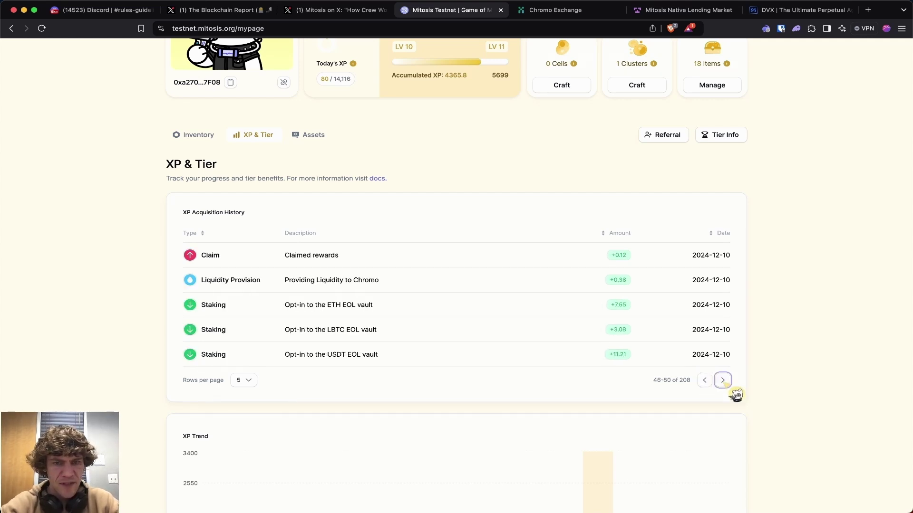
pyautogui.click(722, 380)
pyautogui.click(723, 380)
pyautogui.click(722, 380)
pyautogui.click(723, 380)
pyautogui.click(723, 380)
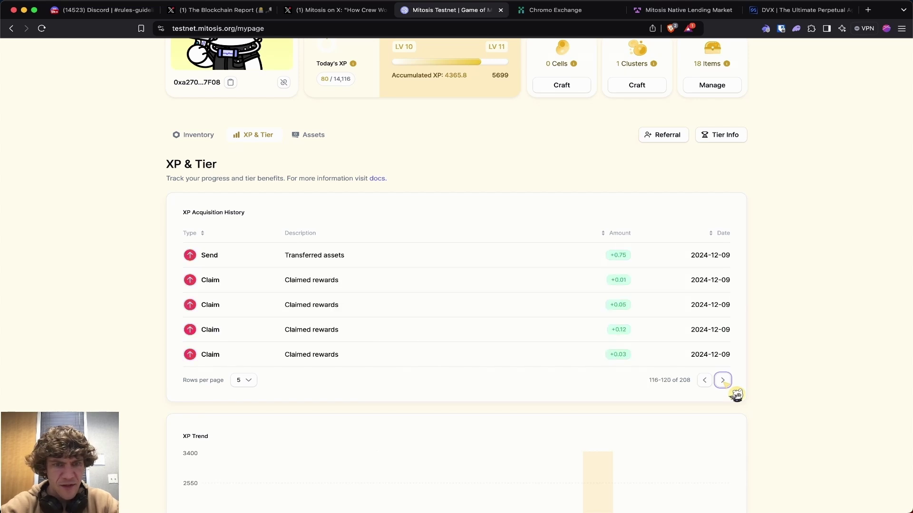
pyautogui.click(722, 380)
pyautogui.click(722, 379)
pyautogui.click(723, 380)
pyautogui.click(723, 380)
pyautogui.click(723, 381)
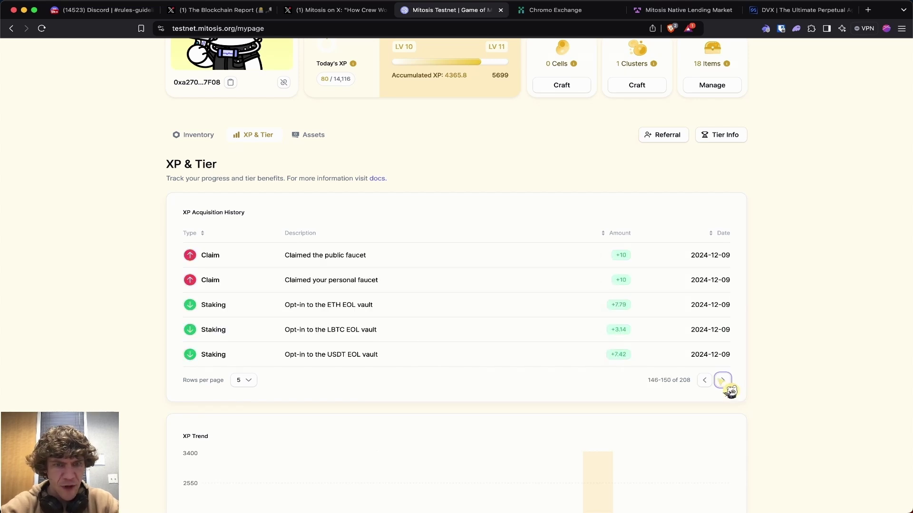
pyautogui.click(723, 380)
pyautogui.click(723, 380)
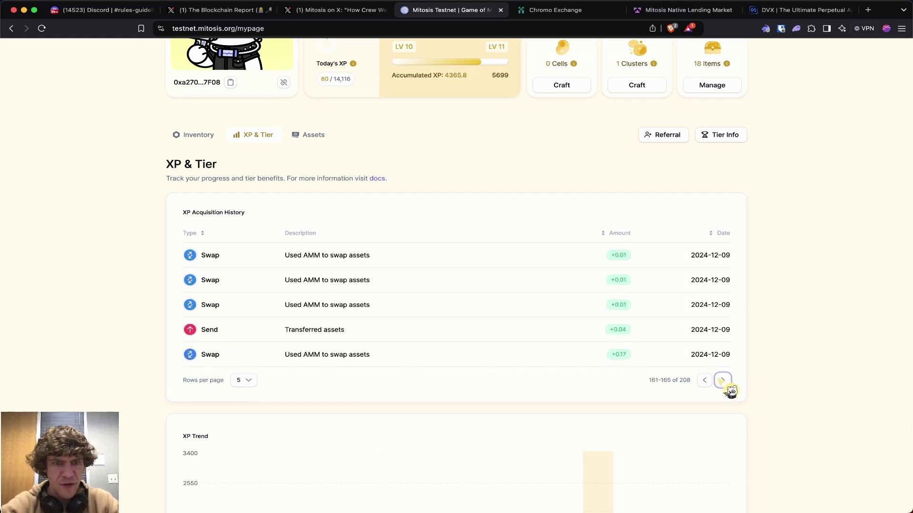
pyautogui.click(722, 381)
pyautogui.scroll(3, 742, 321)
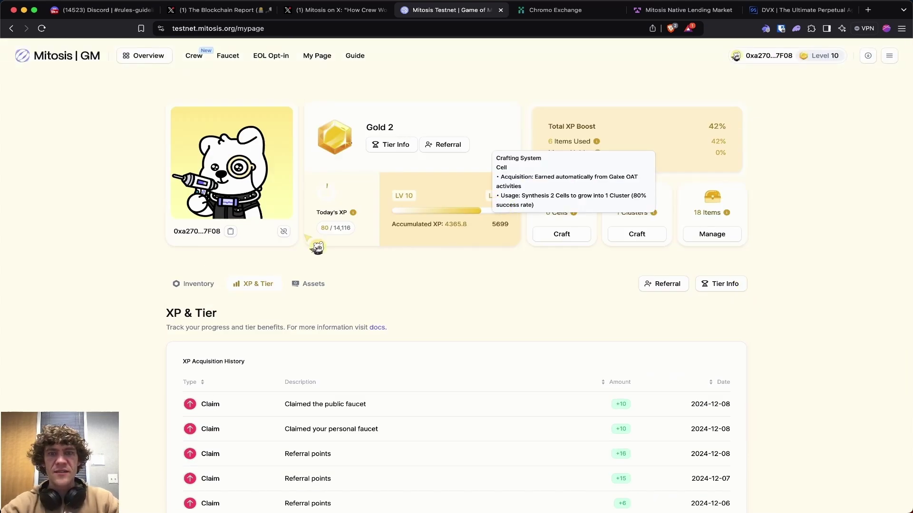
# From the Crew overview, open The Blockchain Report's Manage Crew page
pyautogui.click(206, 61)
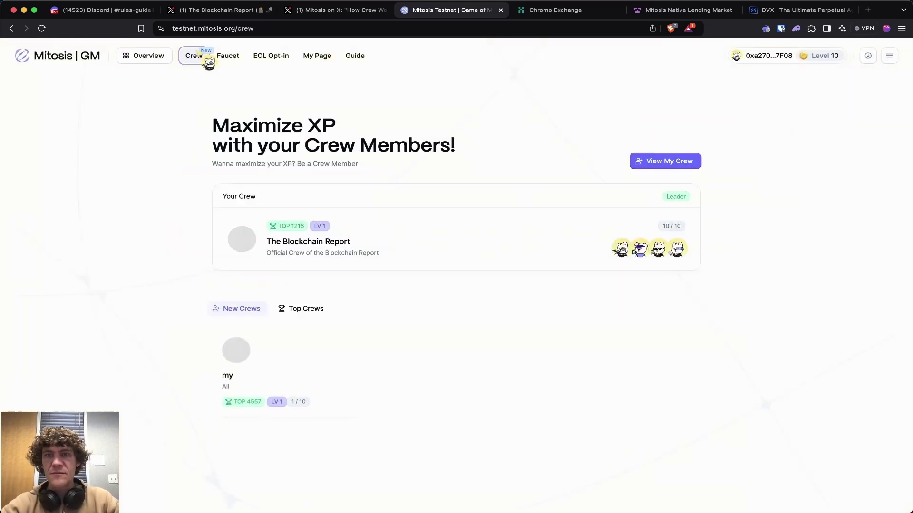
pyautogui.click(688, 232)
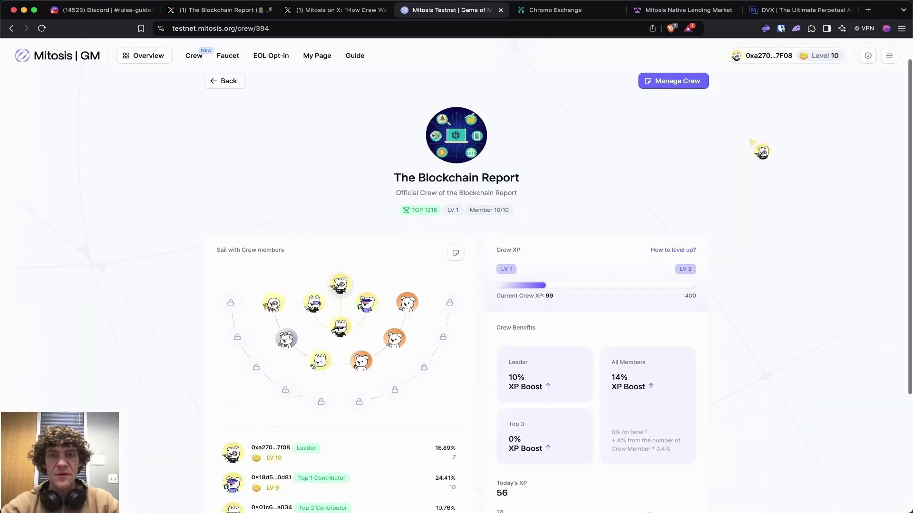
pyautogui.scroll(-3, 759, 157)
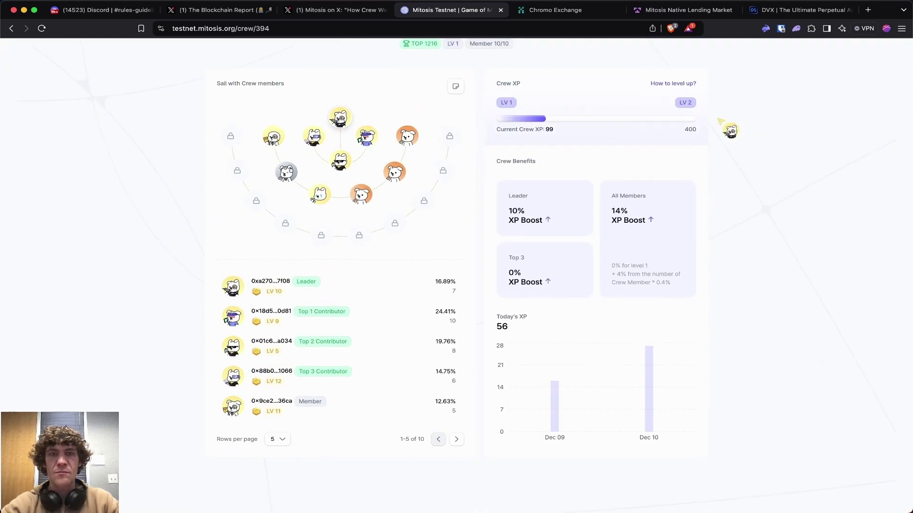
pyautogui.scroll(3, 728, 144)
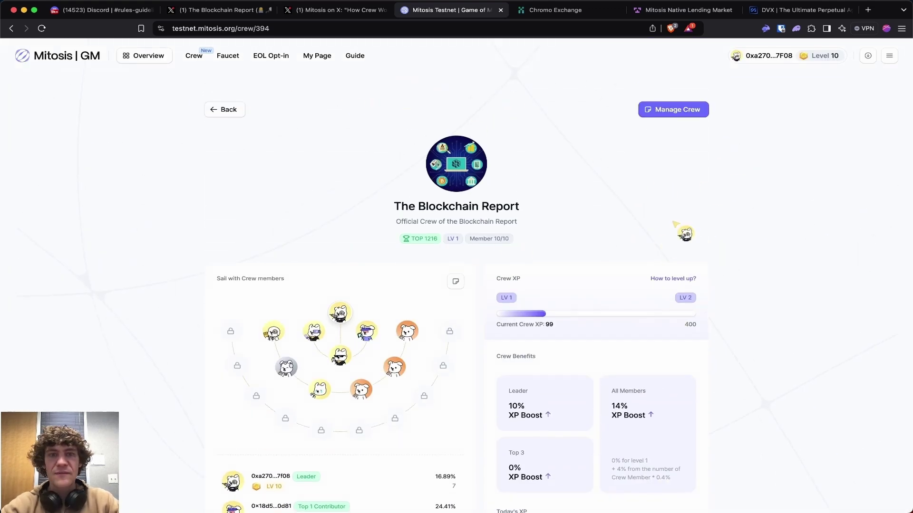
pyautogui.click(656, 110)
pyautogui.scroll(-3, 742, 253)
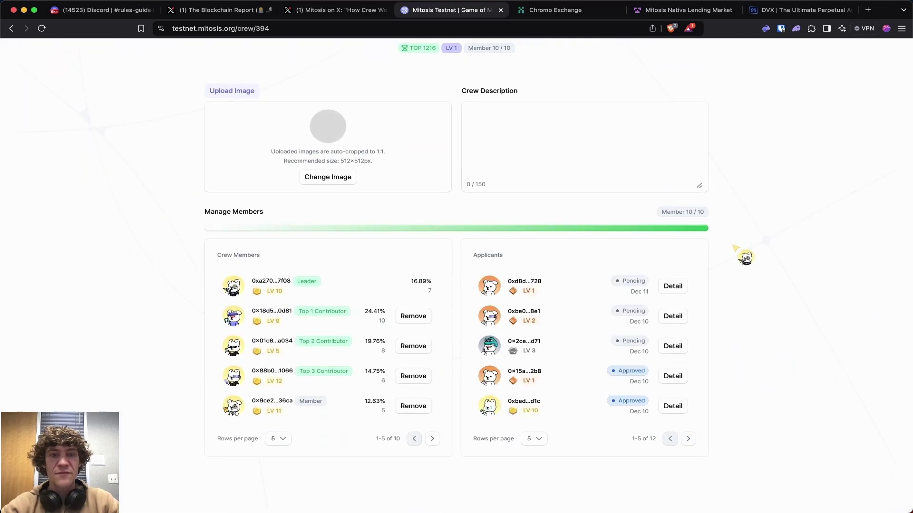
pyautogui.scroll(1, 382, 284)
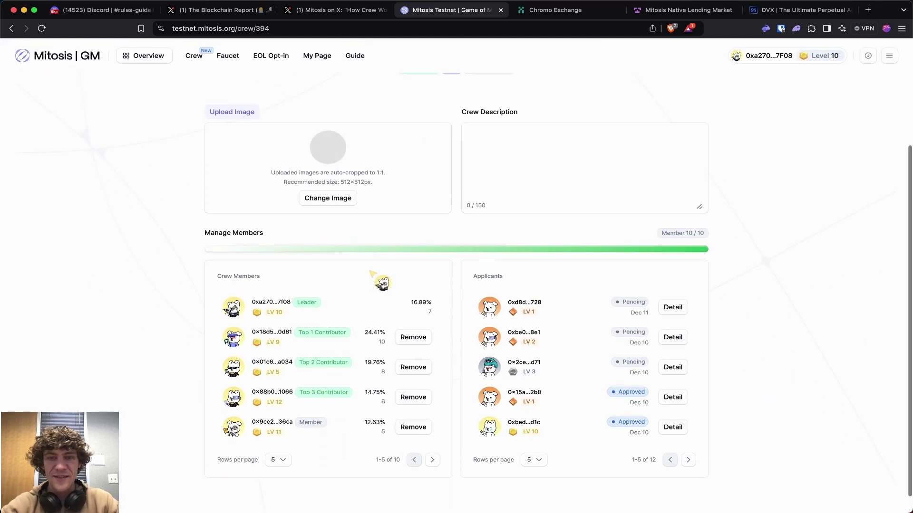
pyautogui.scroll(2, 382, 283)
pyautogui.scroll(2, 382, 284)
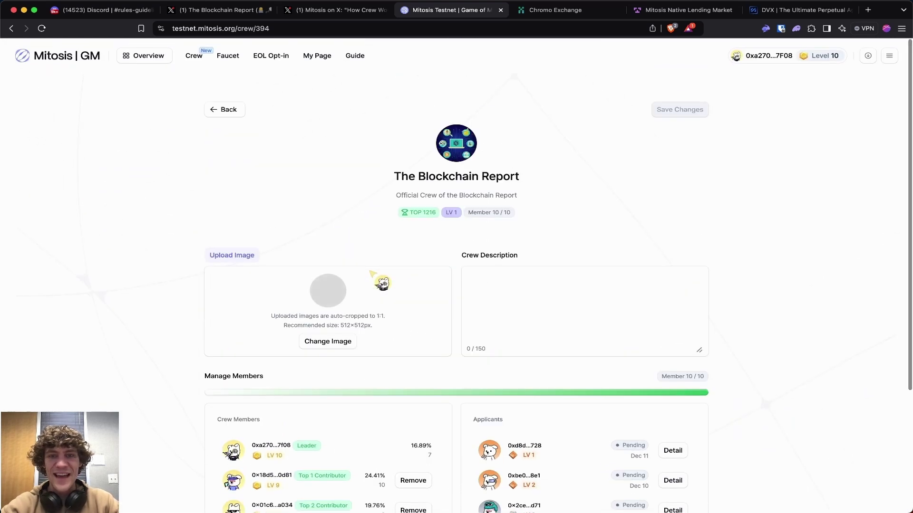